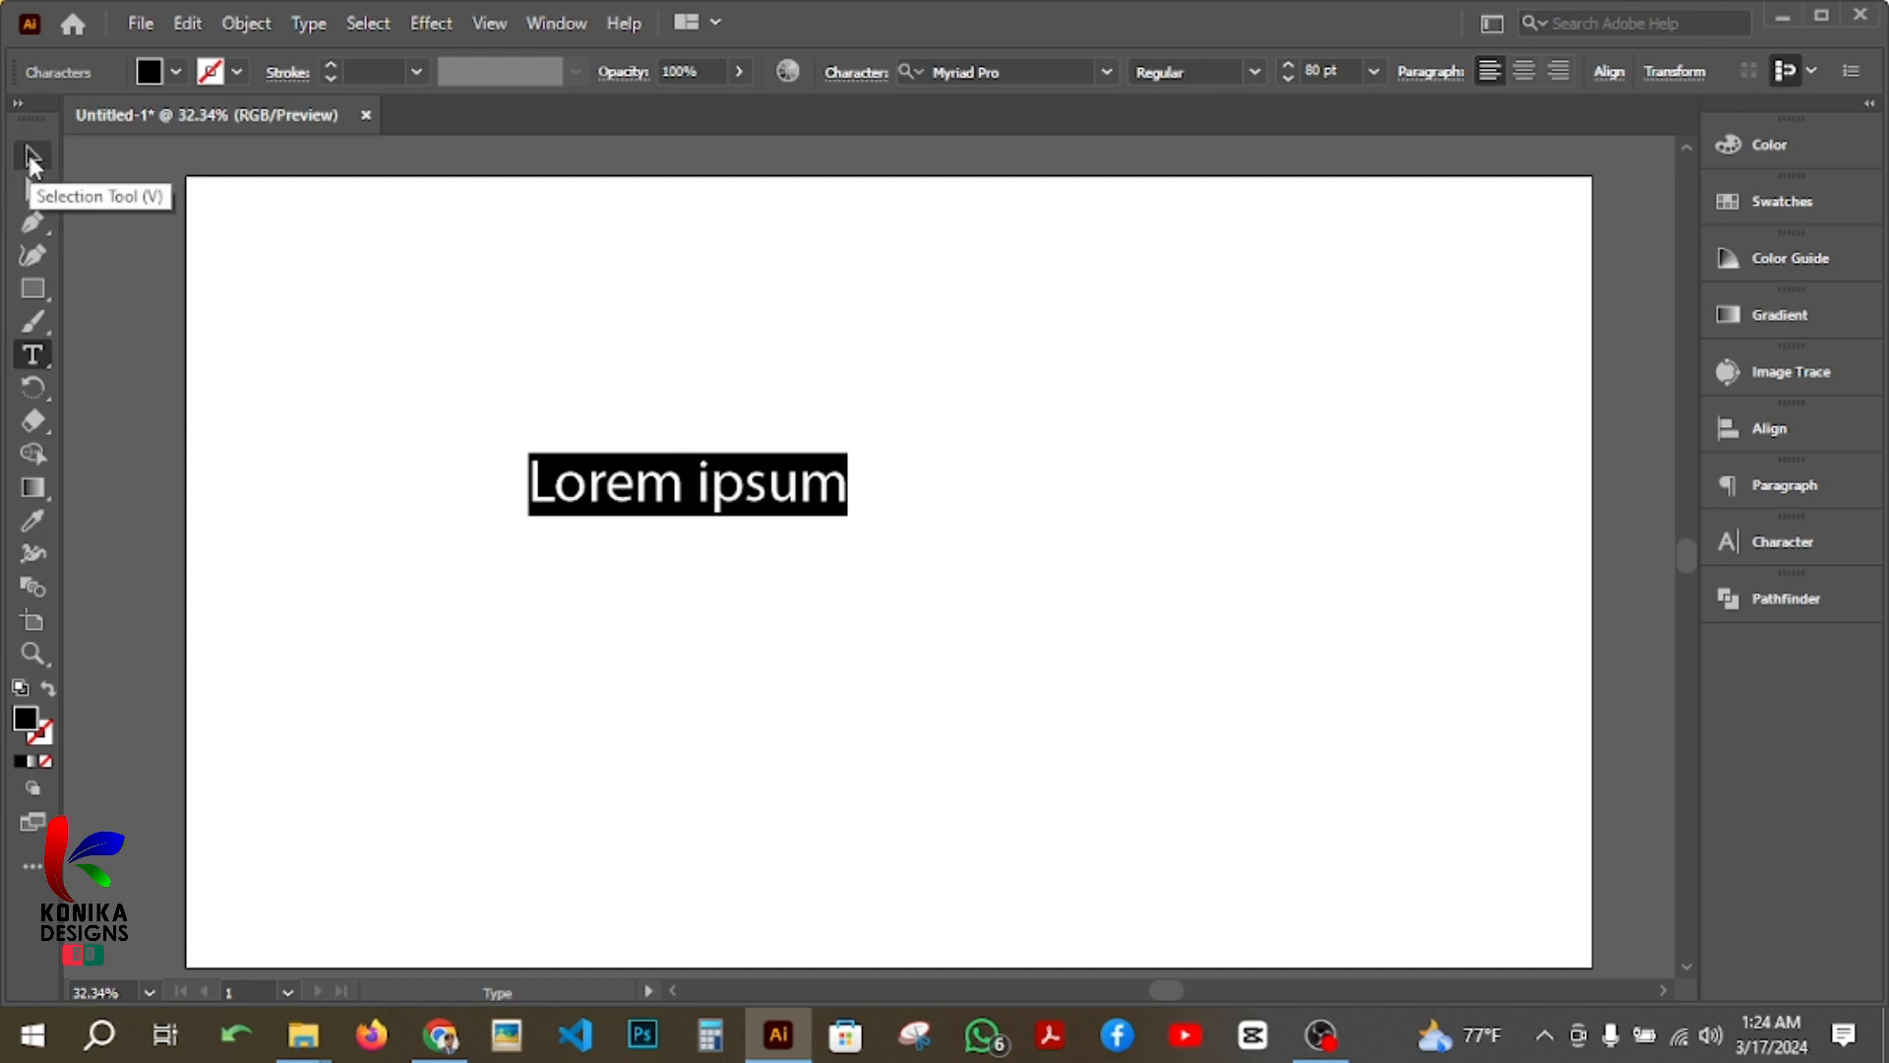
Step: Enlarge the "Lorem ipsum" text proportionally about its centre to about 239 pt
click(32, 159)
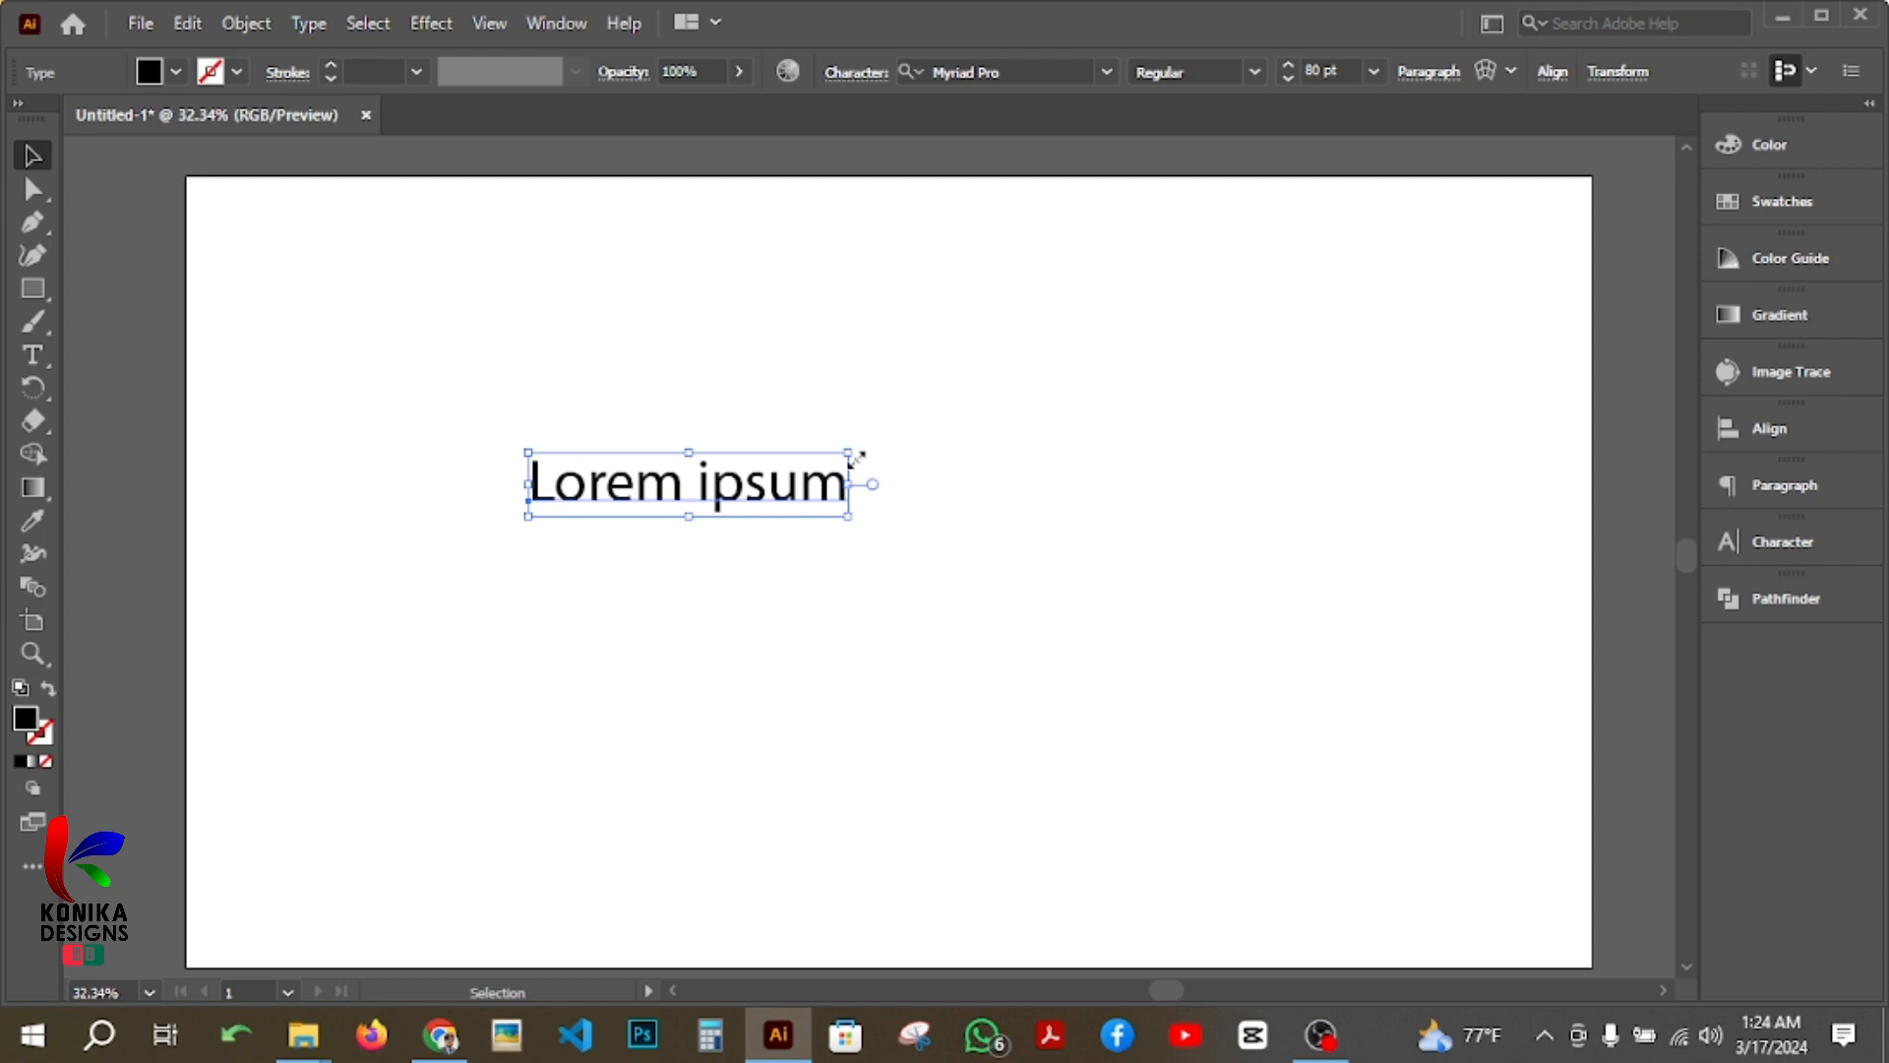
drag(854, 457, 1346, 239)
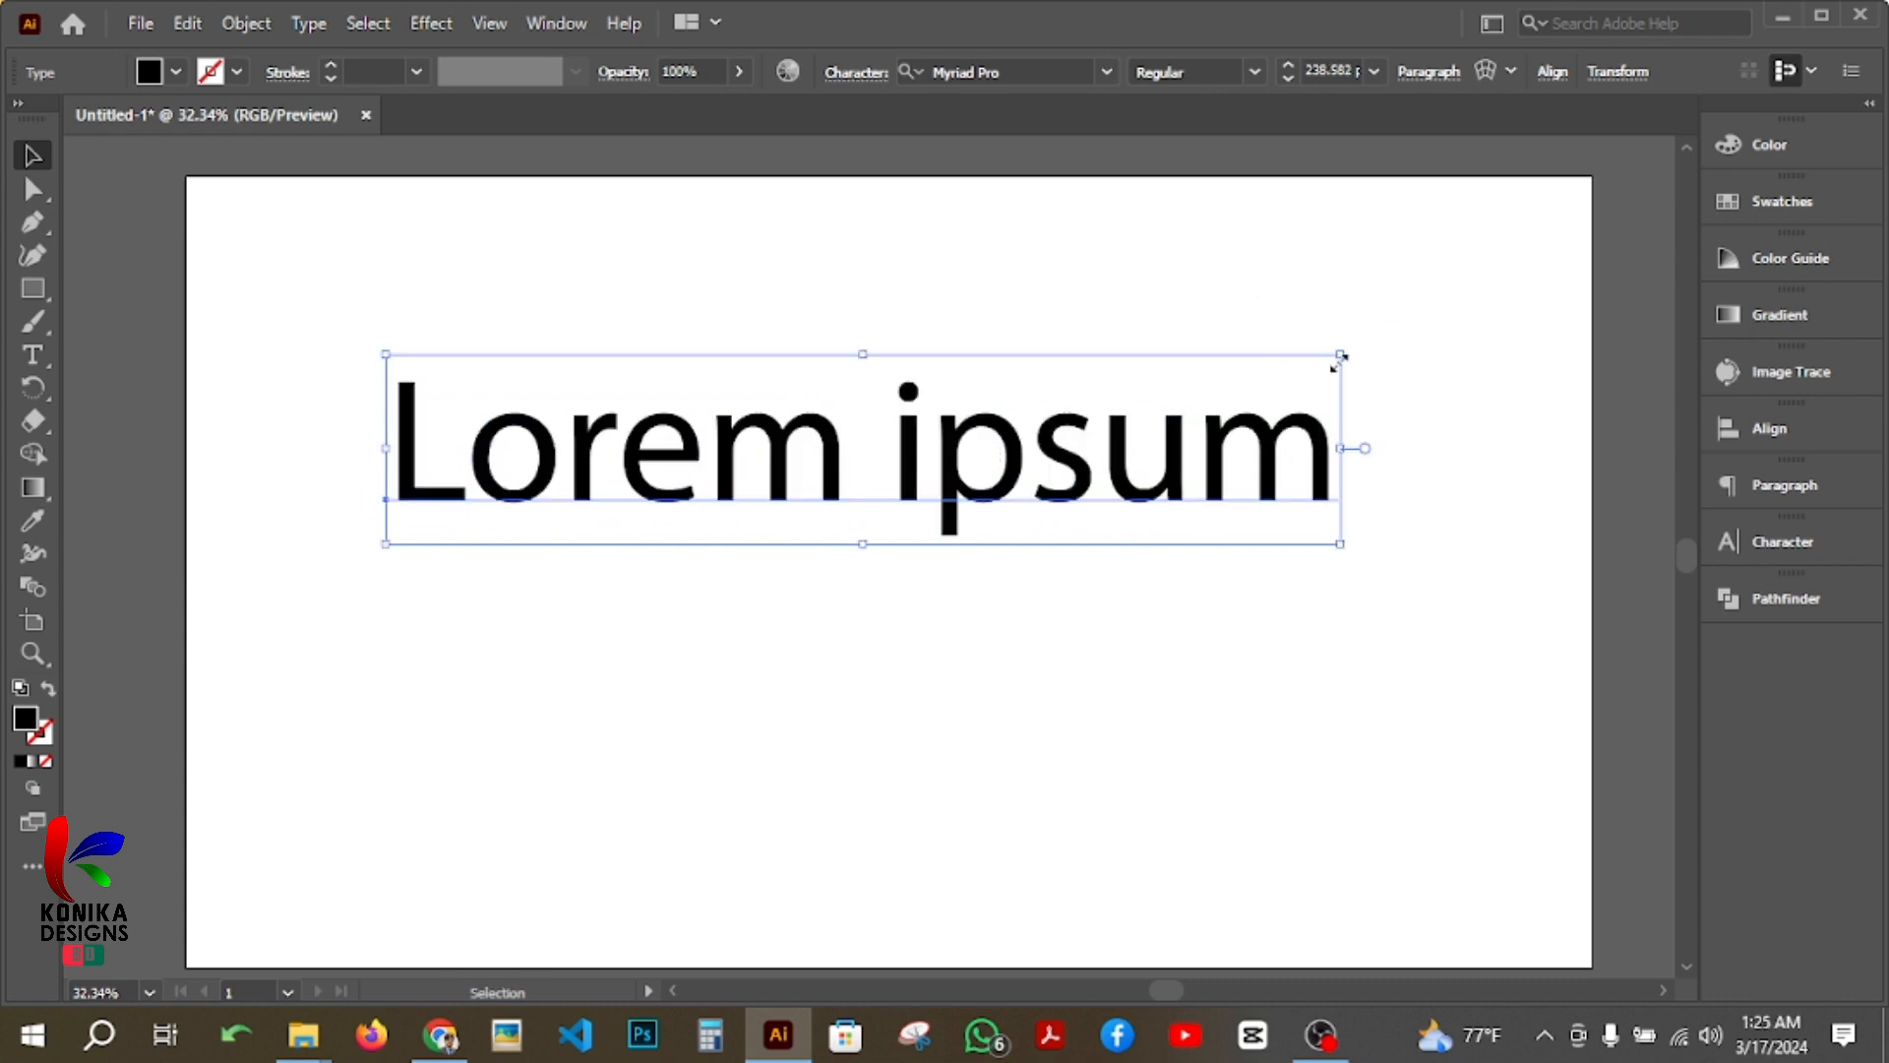
Step: Try stretching the text out of proportion in width and height, and undo these distortions
drag(1340, 356, 1052, 260)
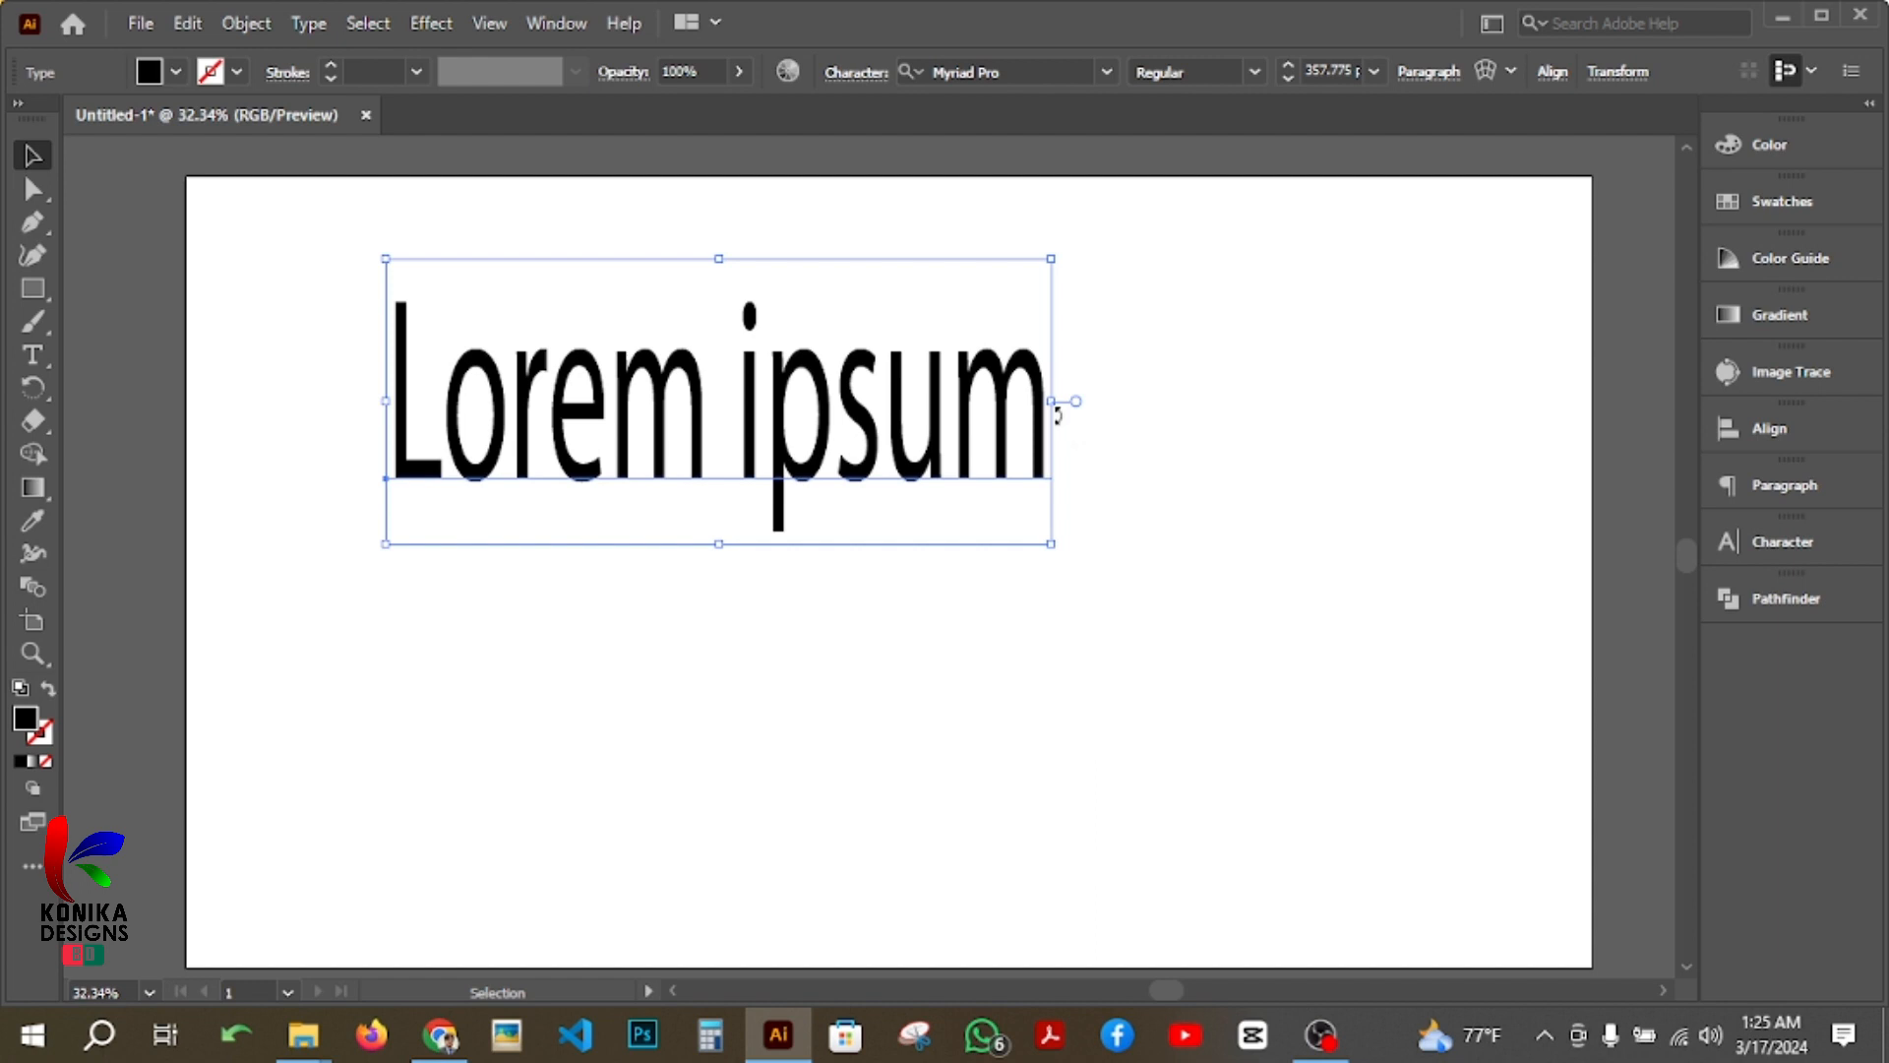
drag(1051, 400, 1665, 402)
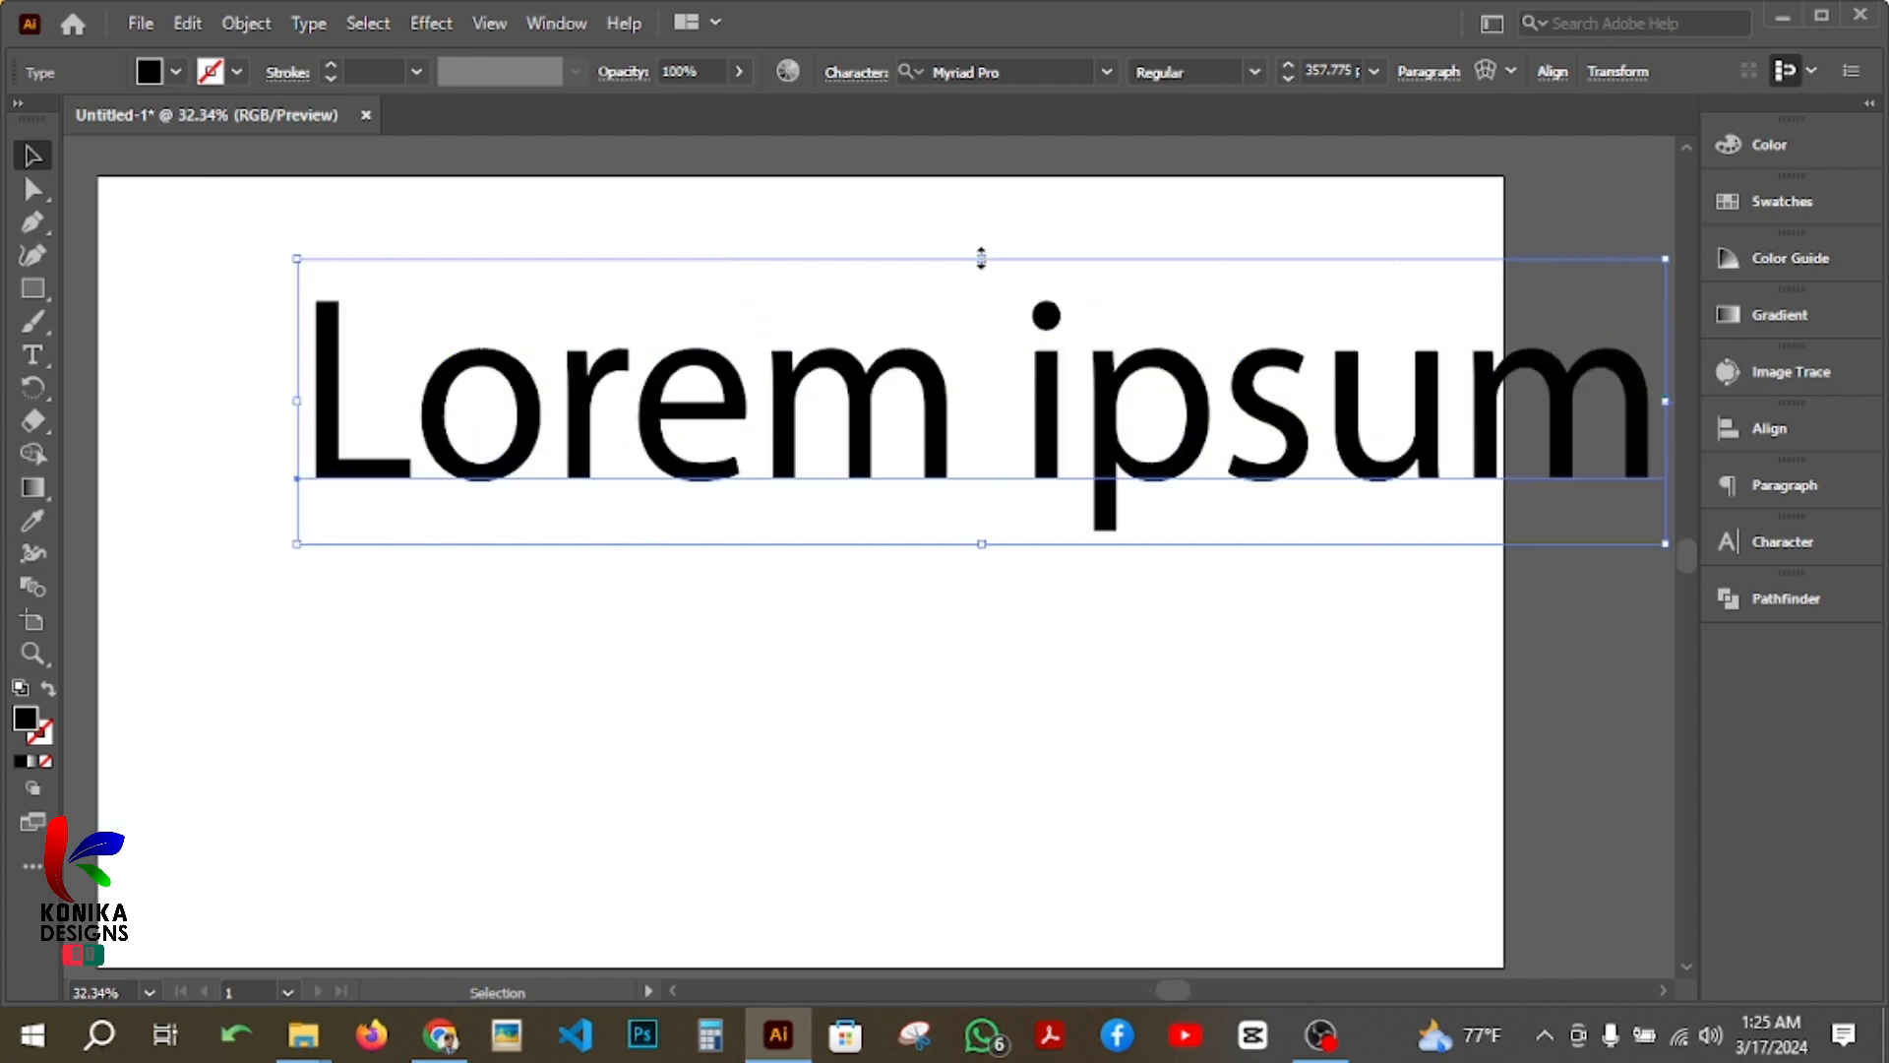
drag(981, 257, 976, 439)
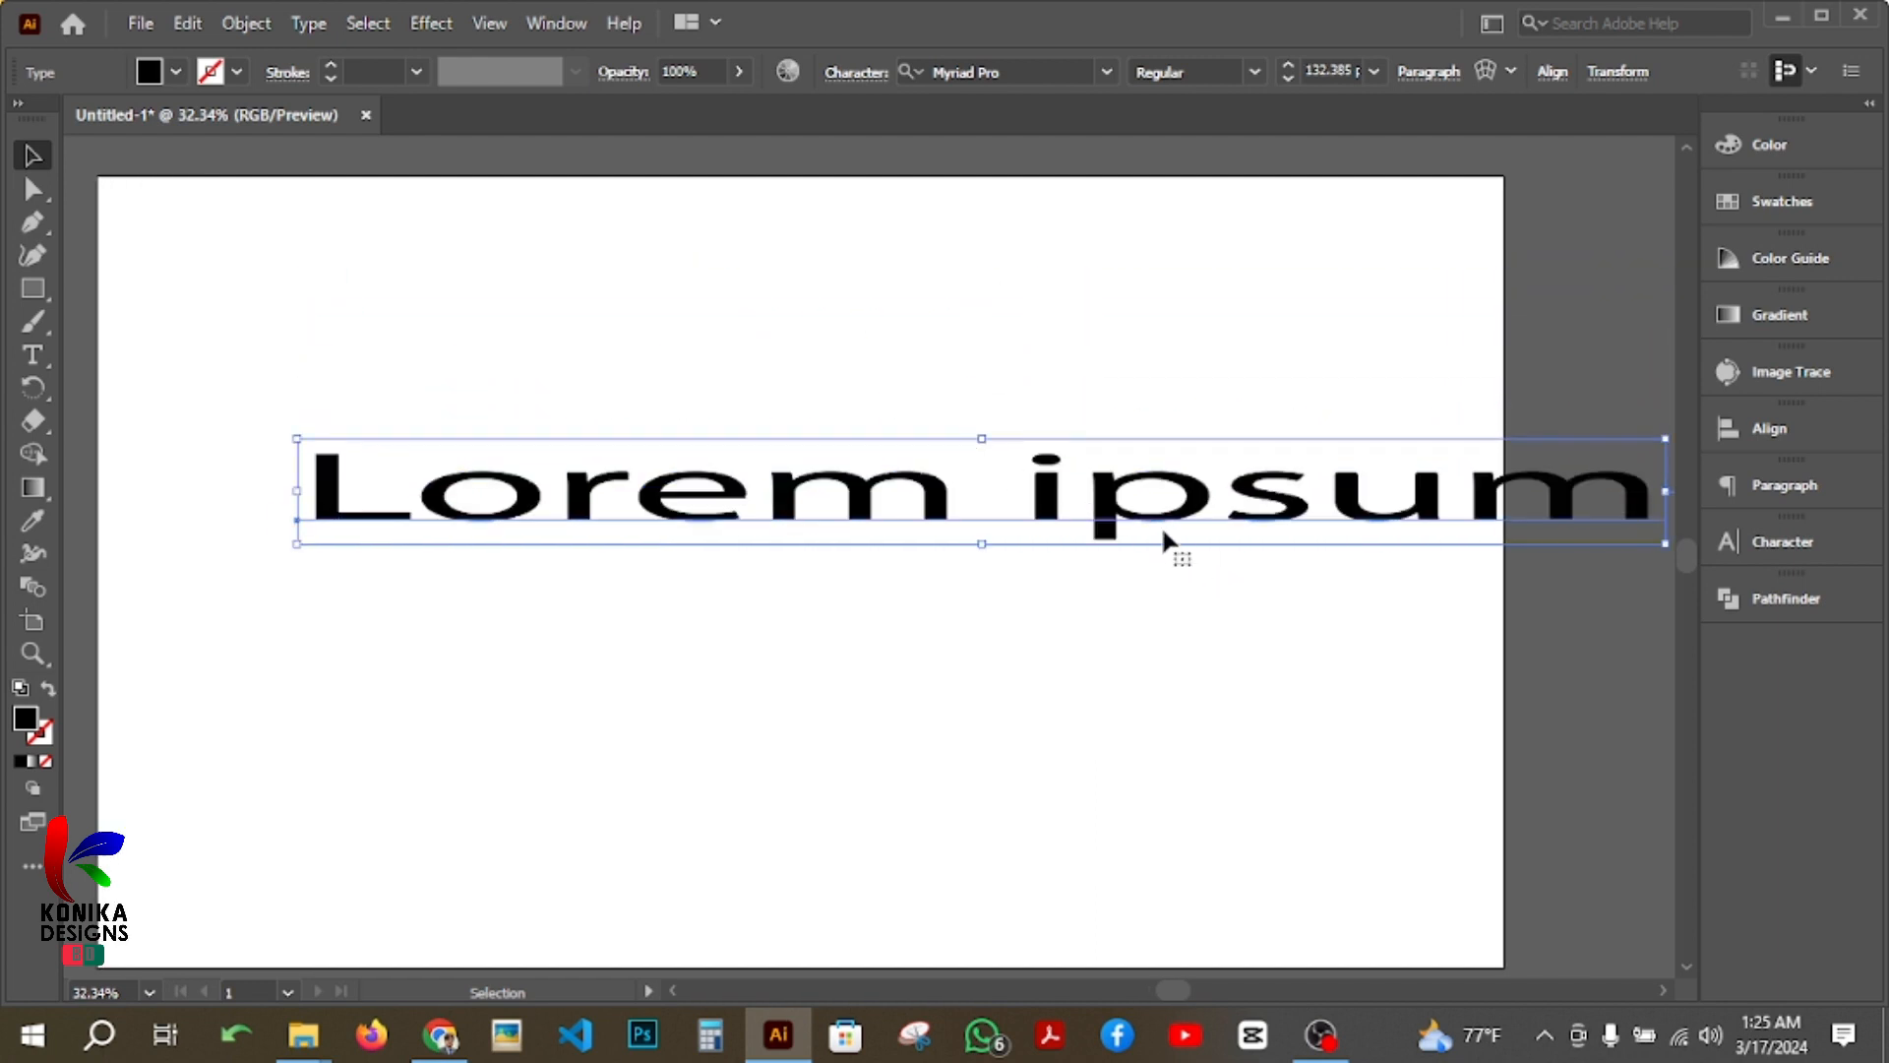
key(ctrl+z)
key(ctrl+z)
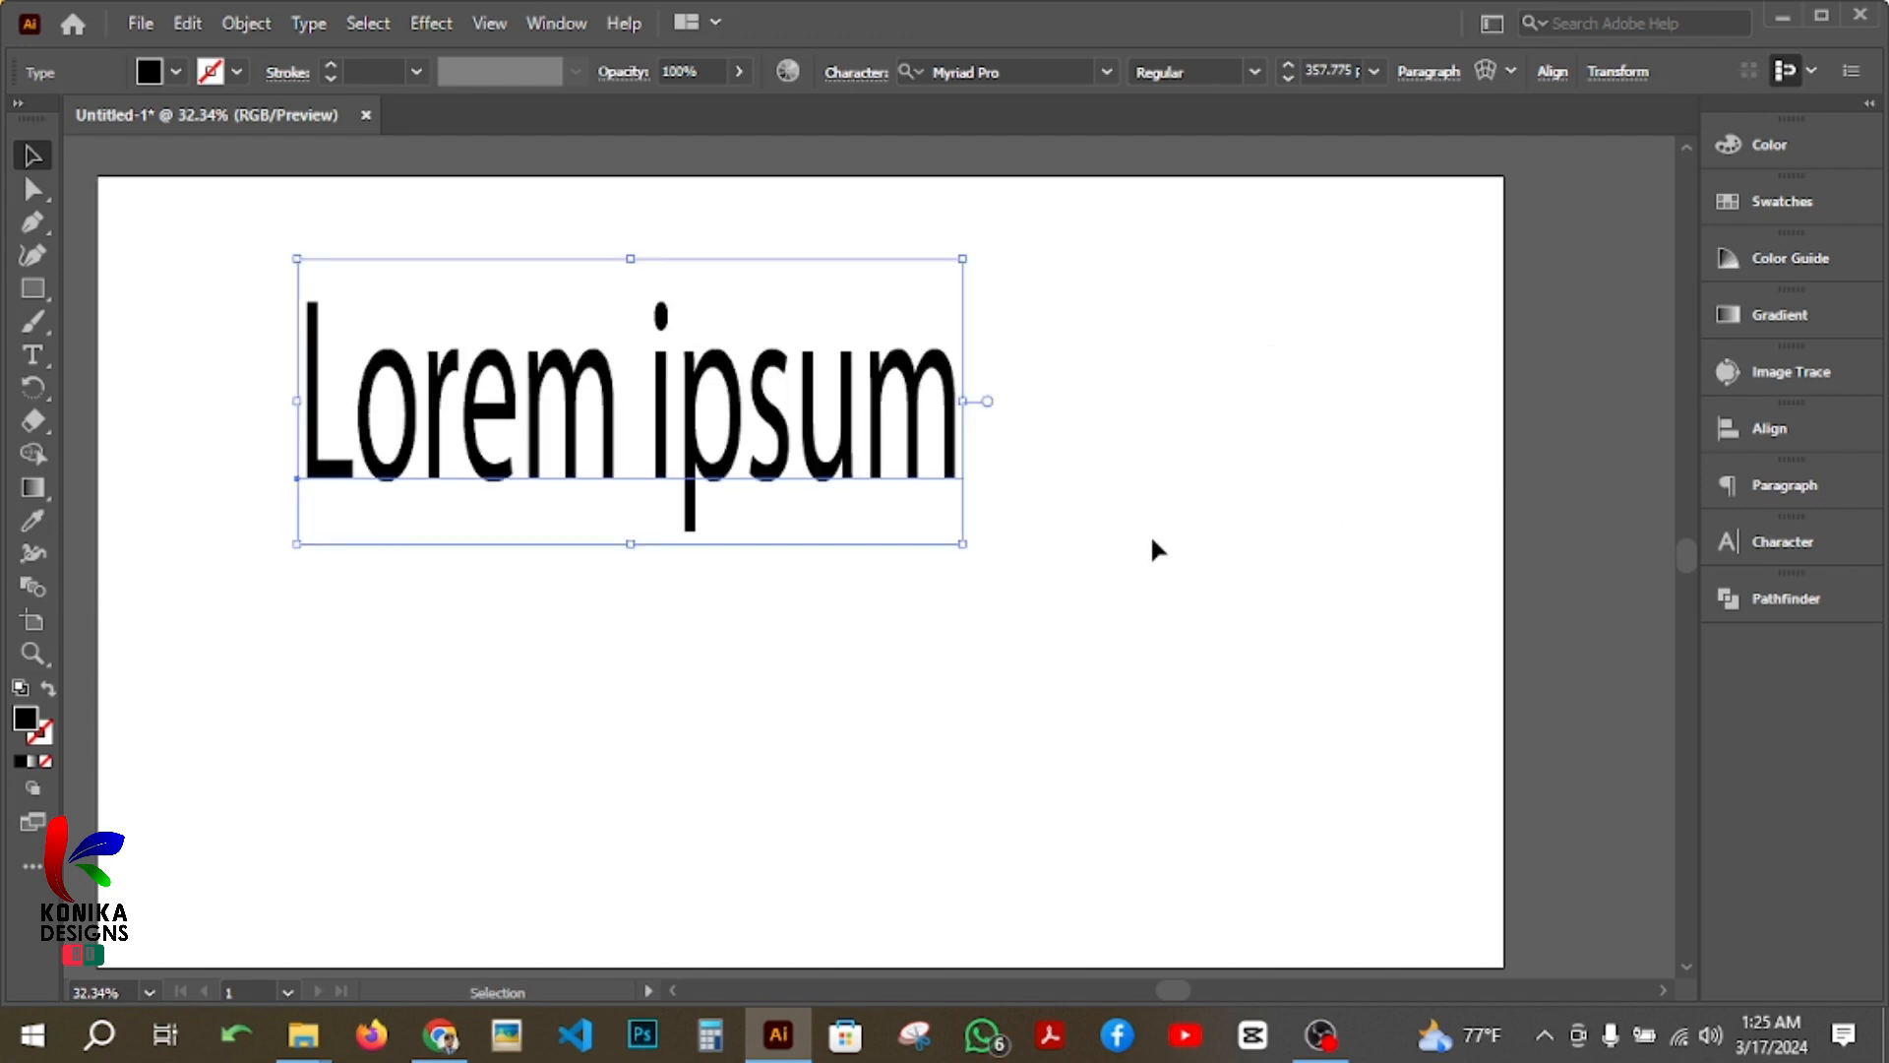
key(ctrl+z)
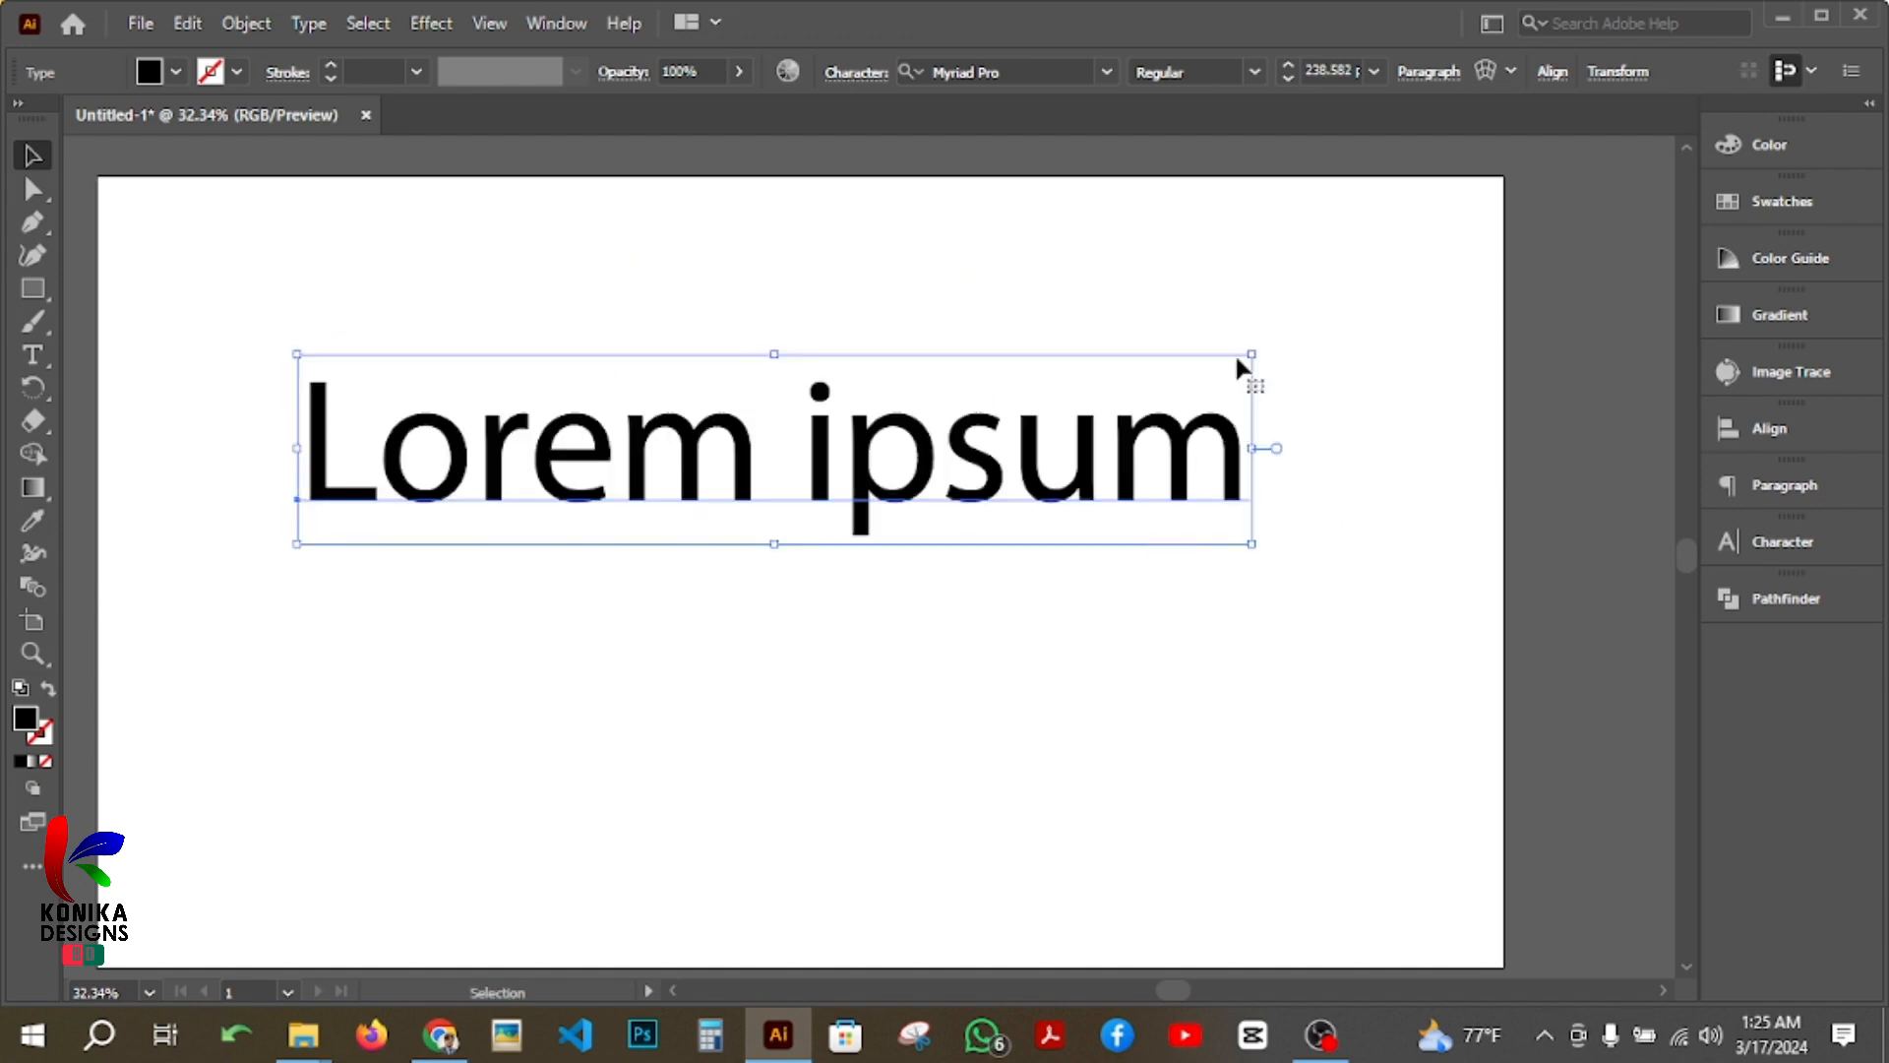
Step: Shrink and move the text toward the artboard's upper-left area, and set its font size to 100 pt
drag(1252, 356, 1020, 402)
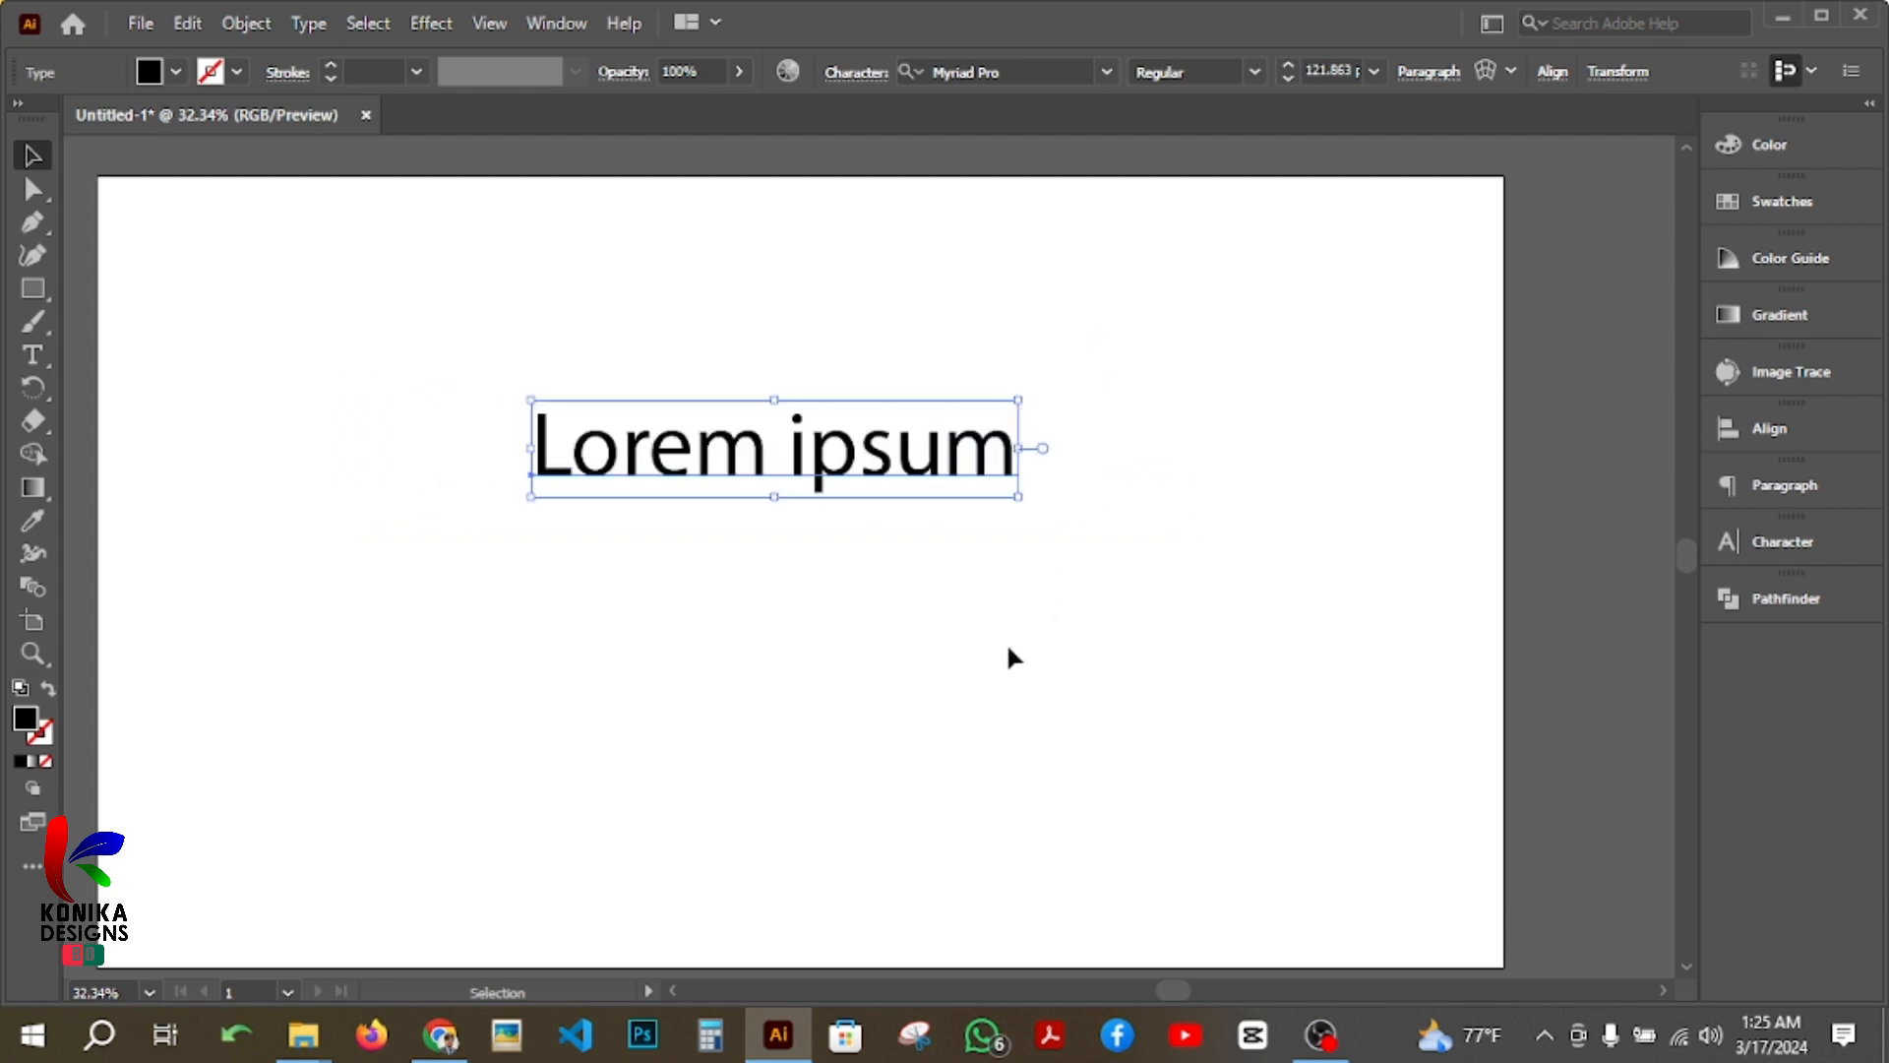
drag(820, 471, 696, 366)
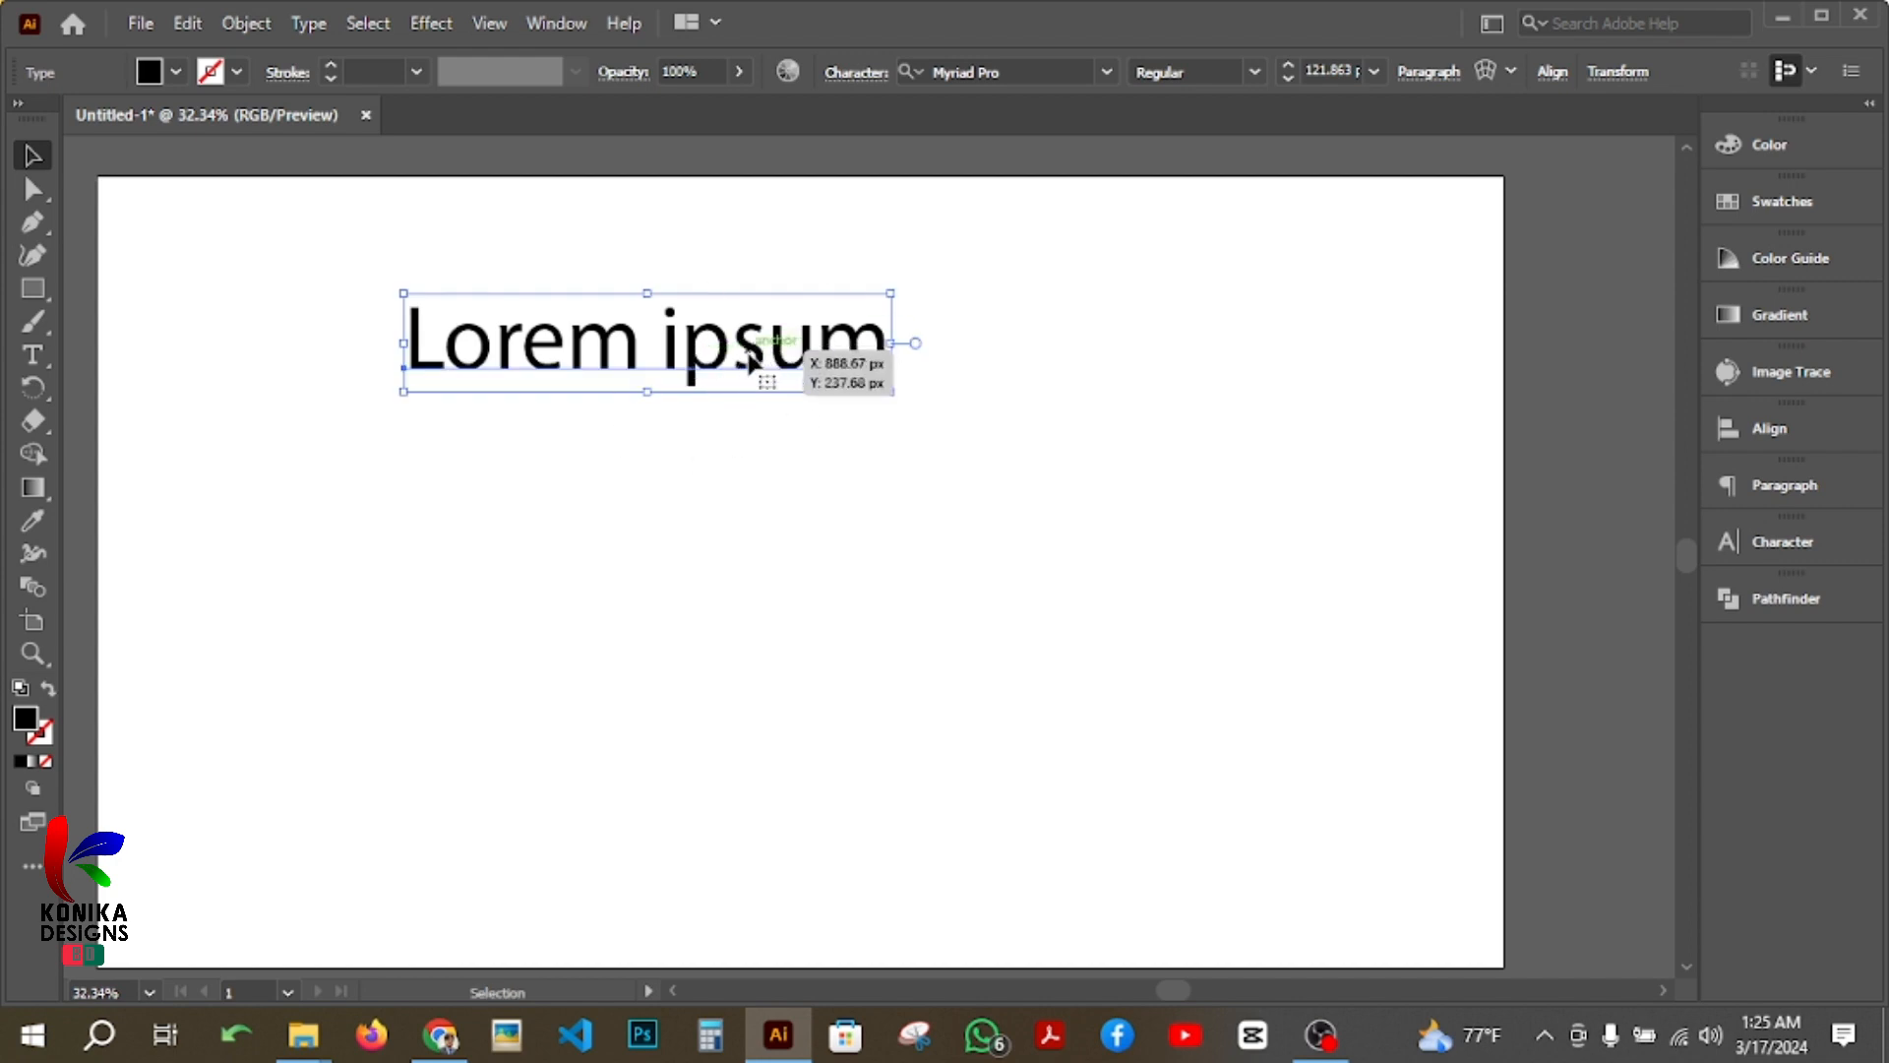
click(1336, 69)
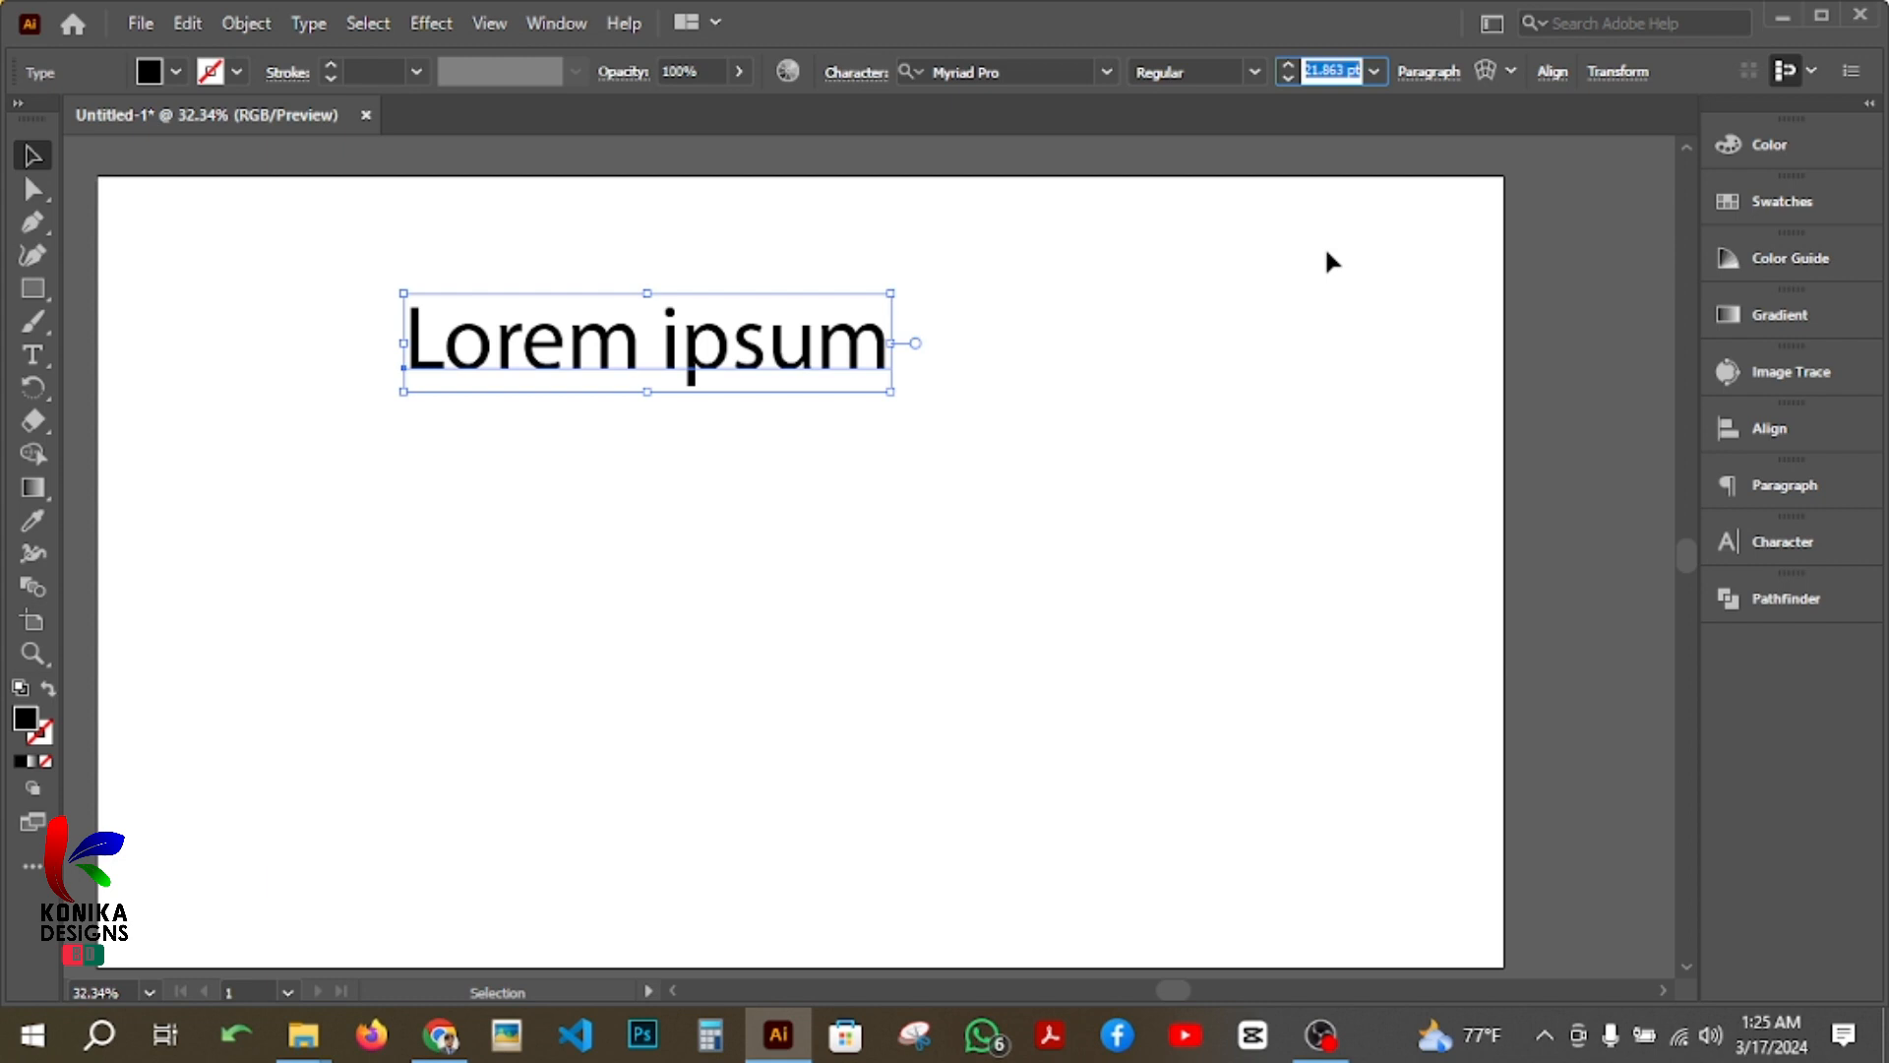
text(100)
key(Return)
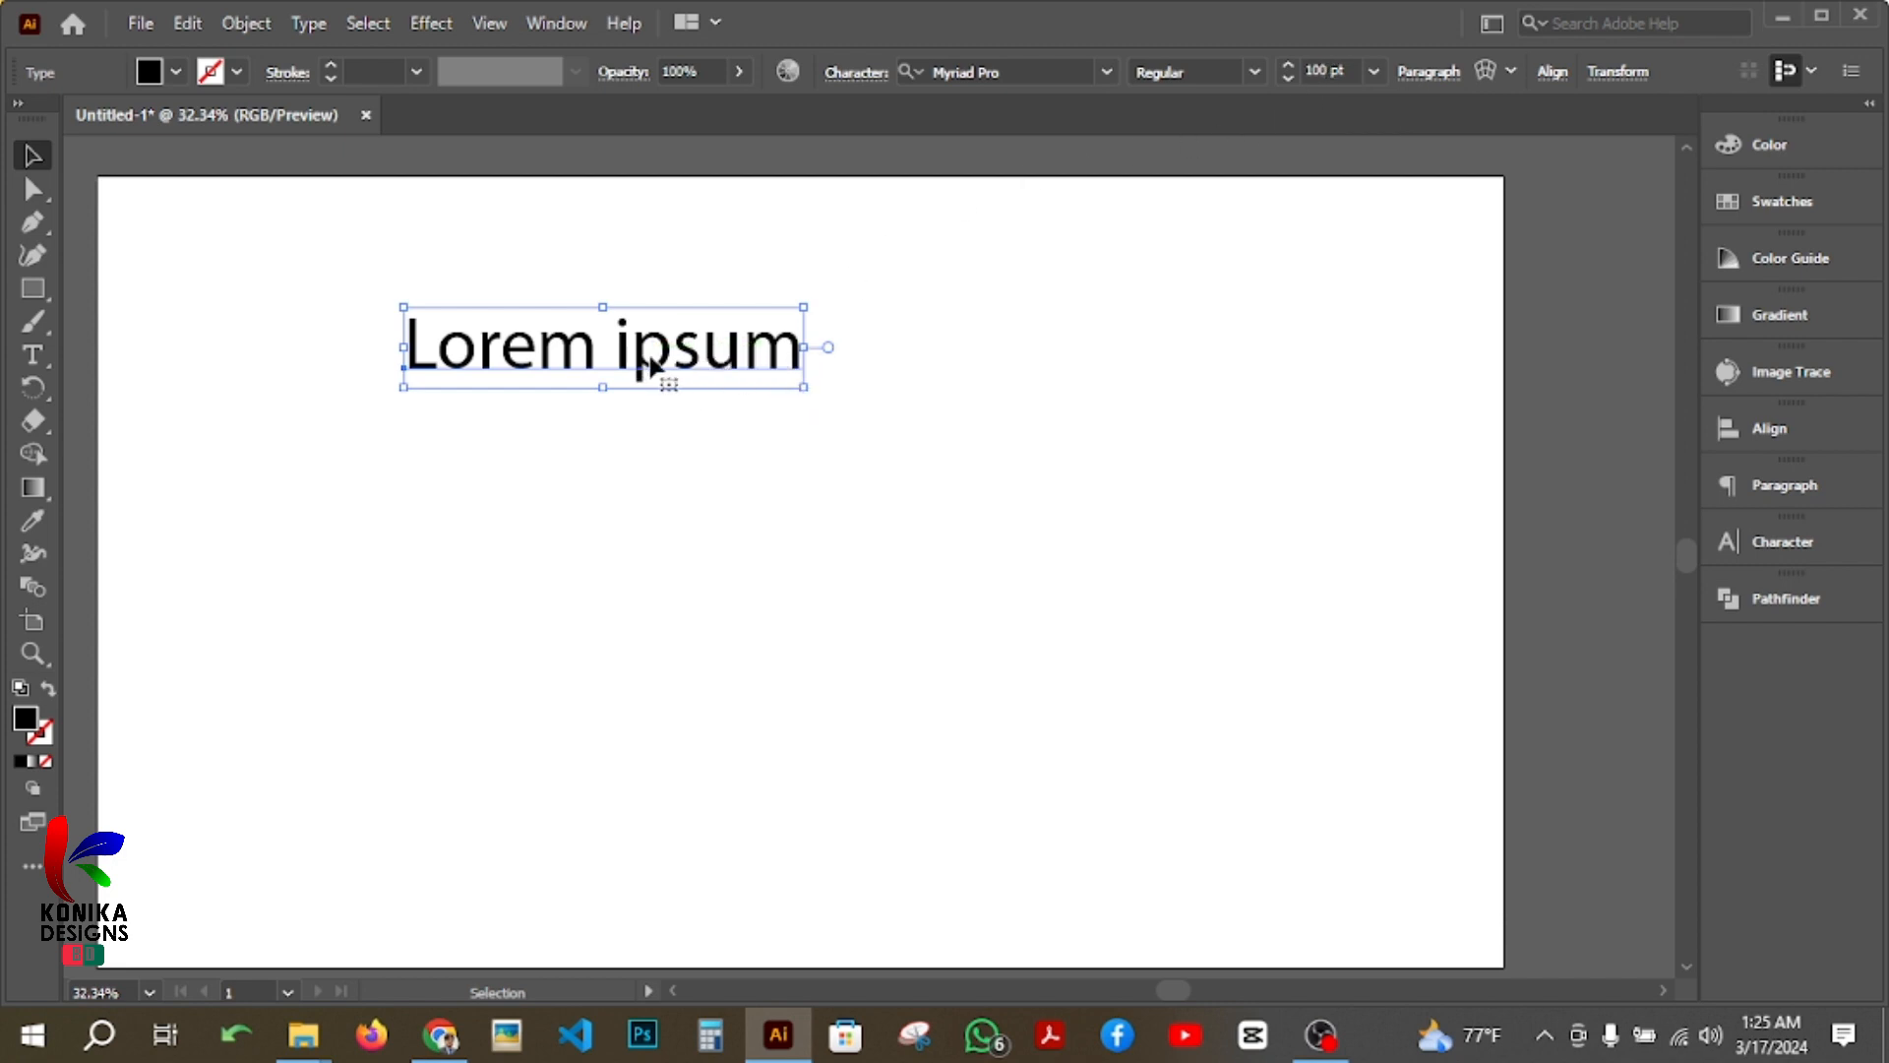
Step: Duplicate the "Lorem ipsum" text directly below the original and set the copy's font size to 80 pt
drag(650, 366, 651, 448)
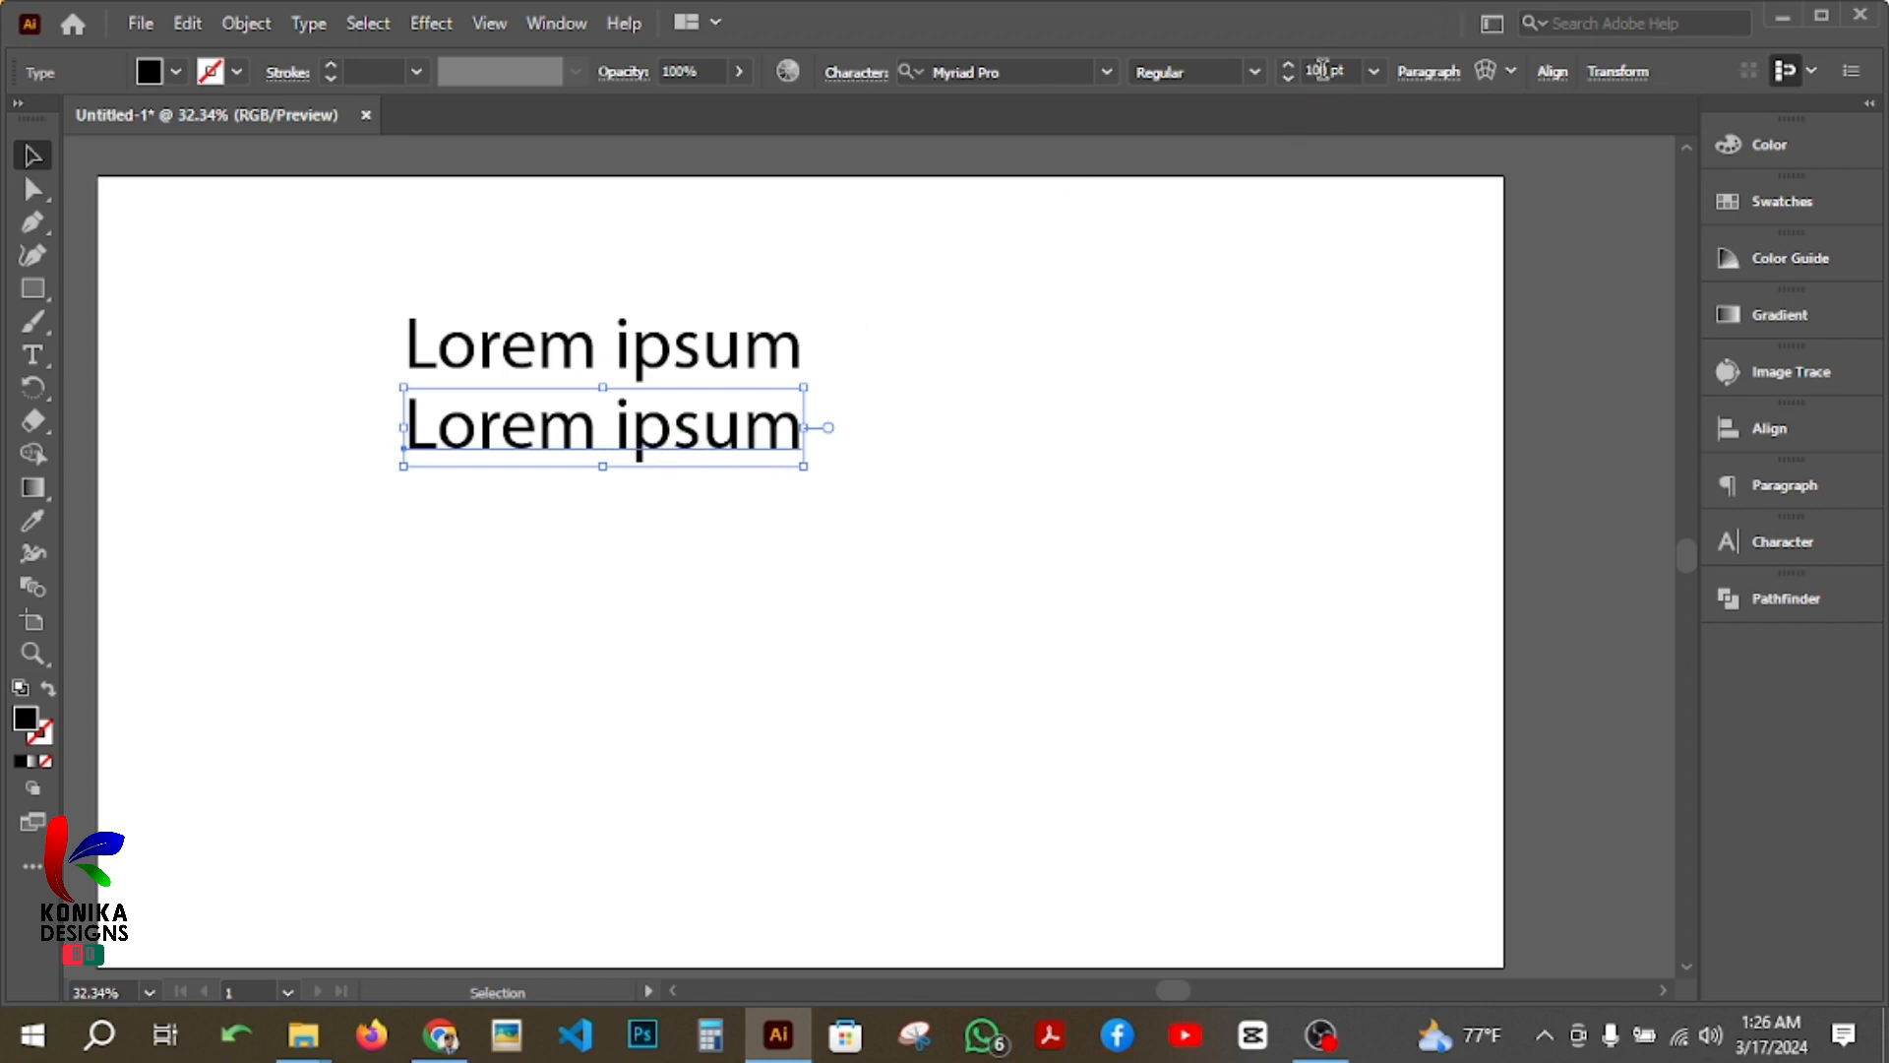
click(1326, 69)
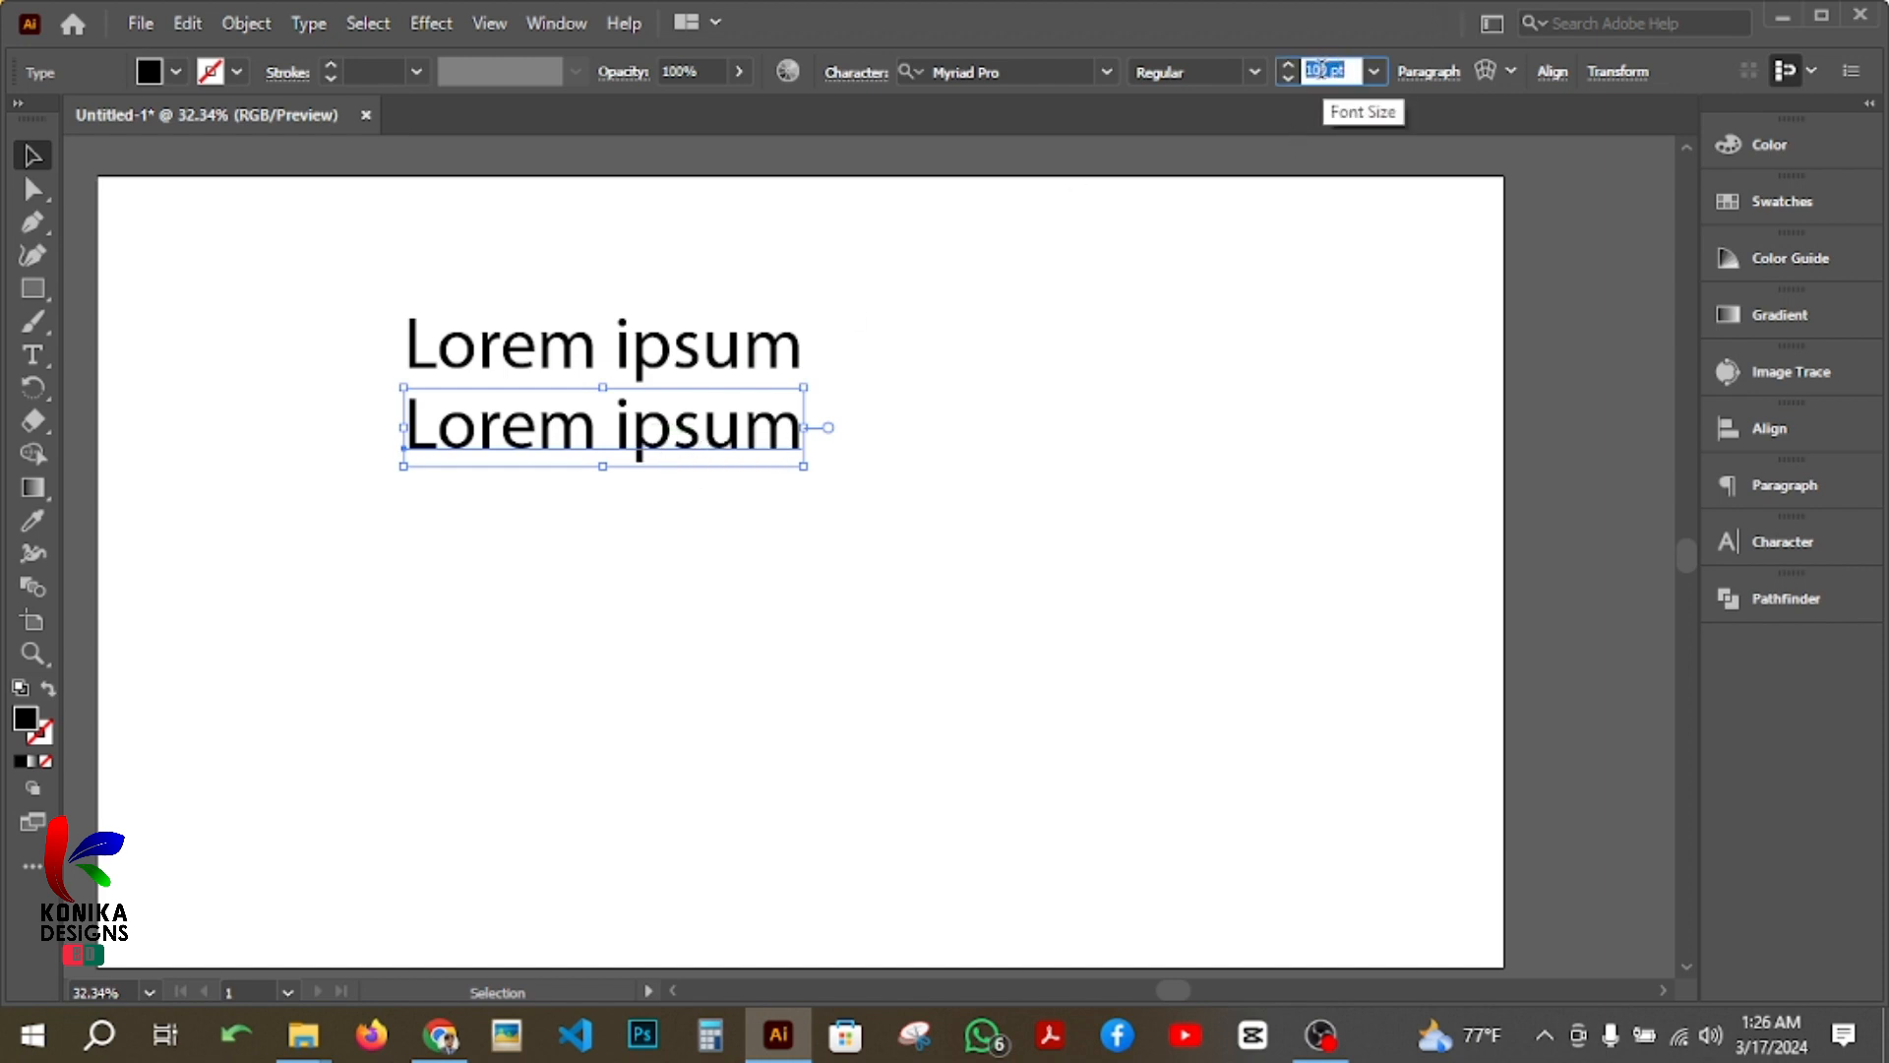
text(80)
key(Return)
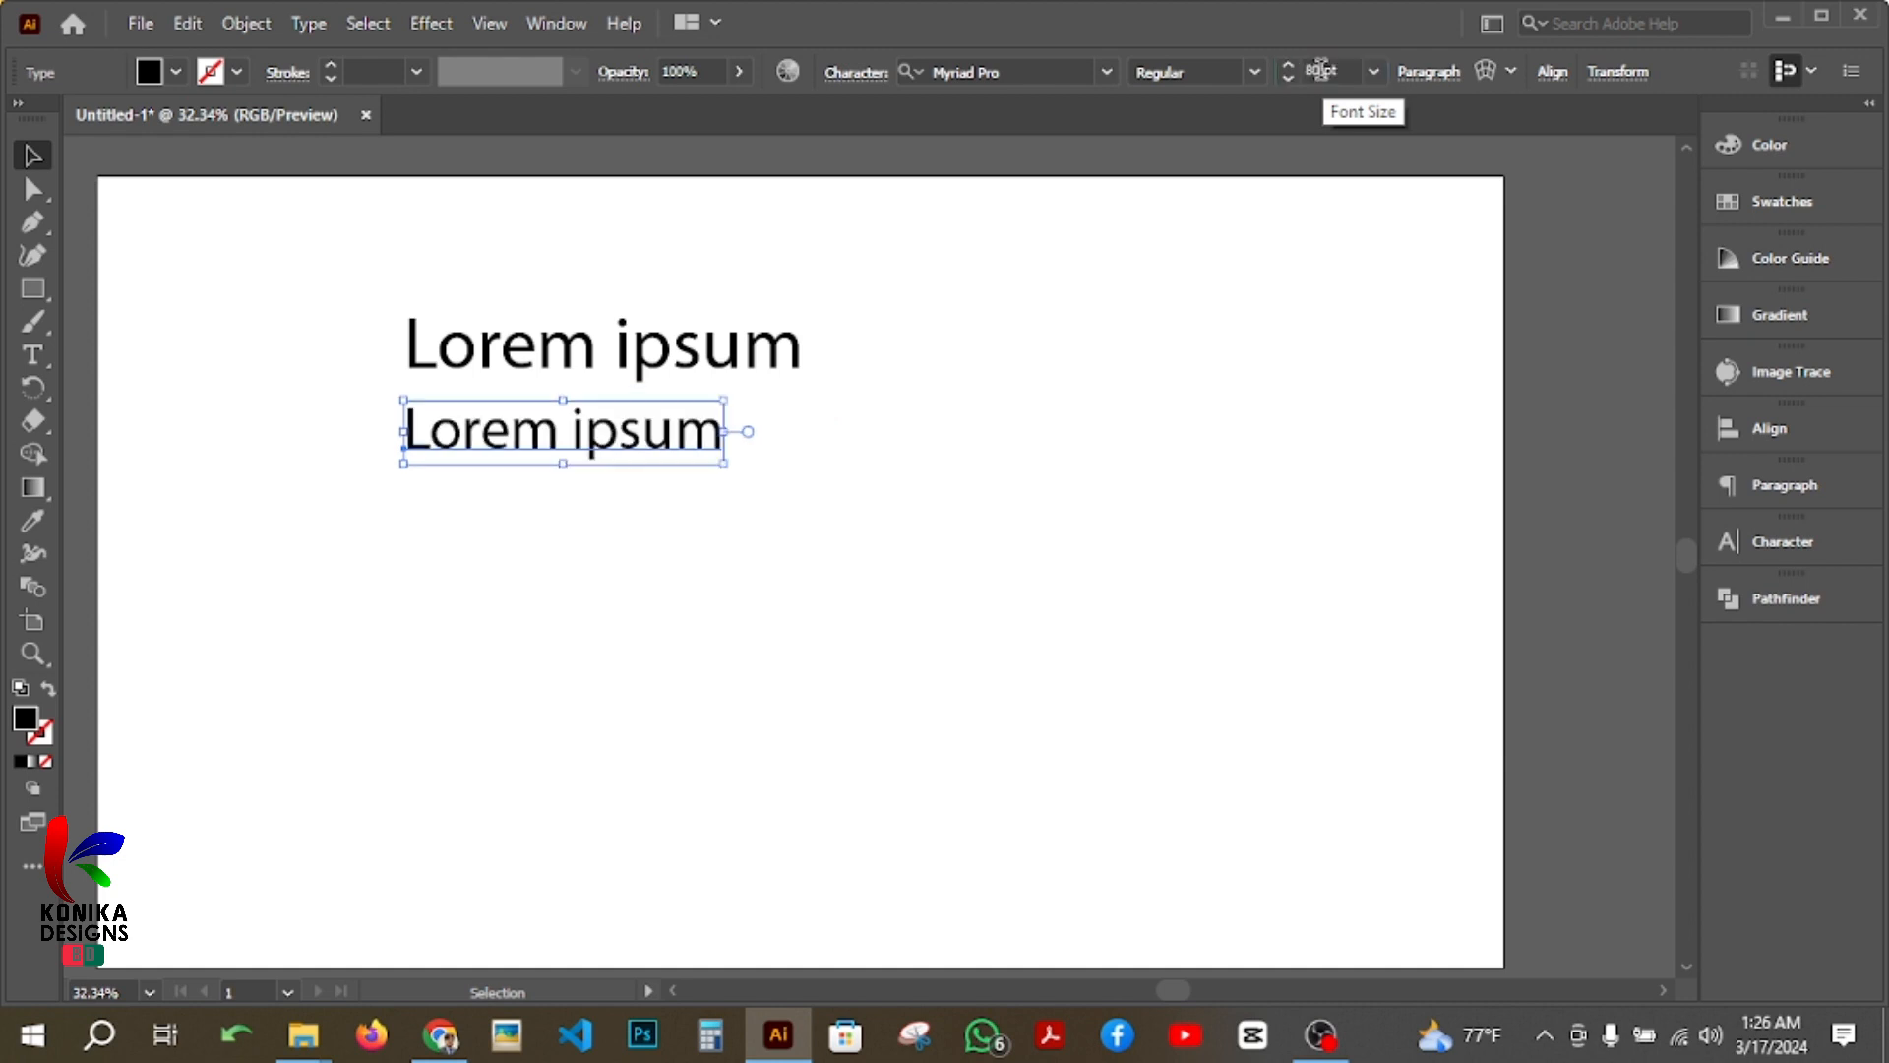
Step: Duplicate the 80 pt line below itself to make a third line and set that copy's font size to 60 pt
drag(640, 454, 639, 498)
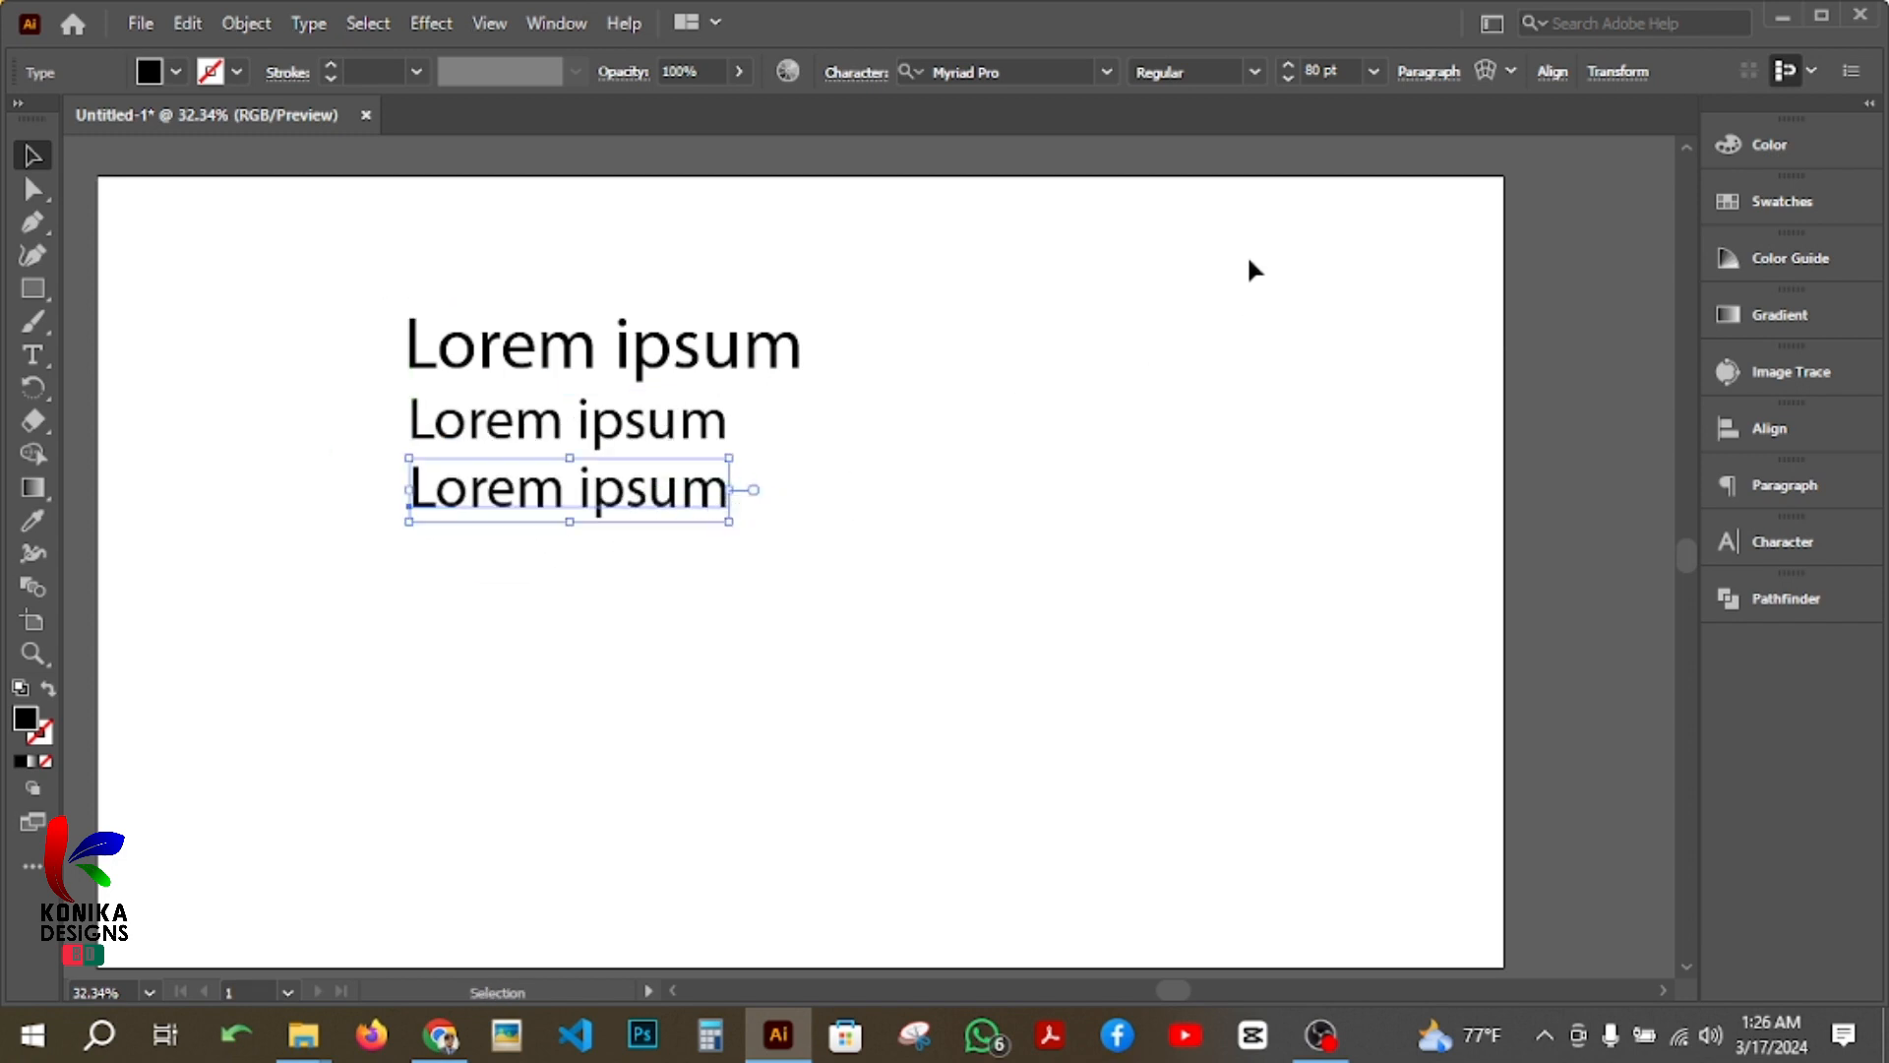
click(1325, 69)
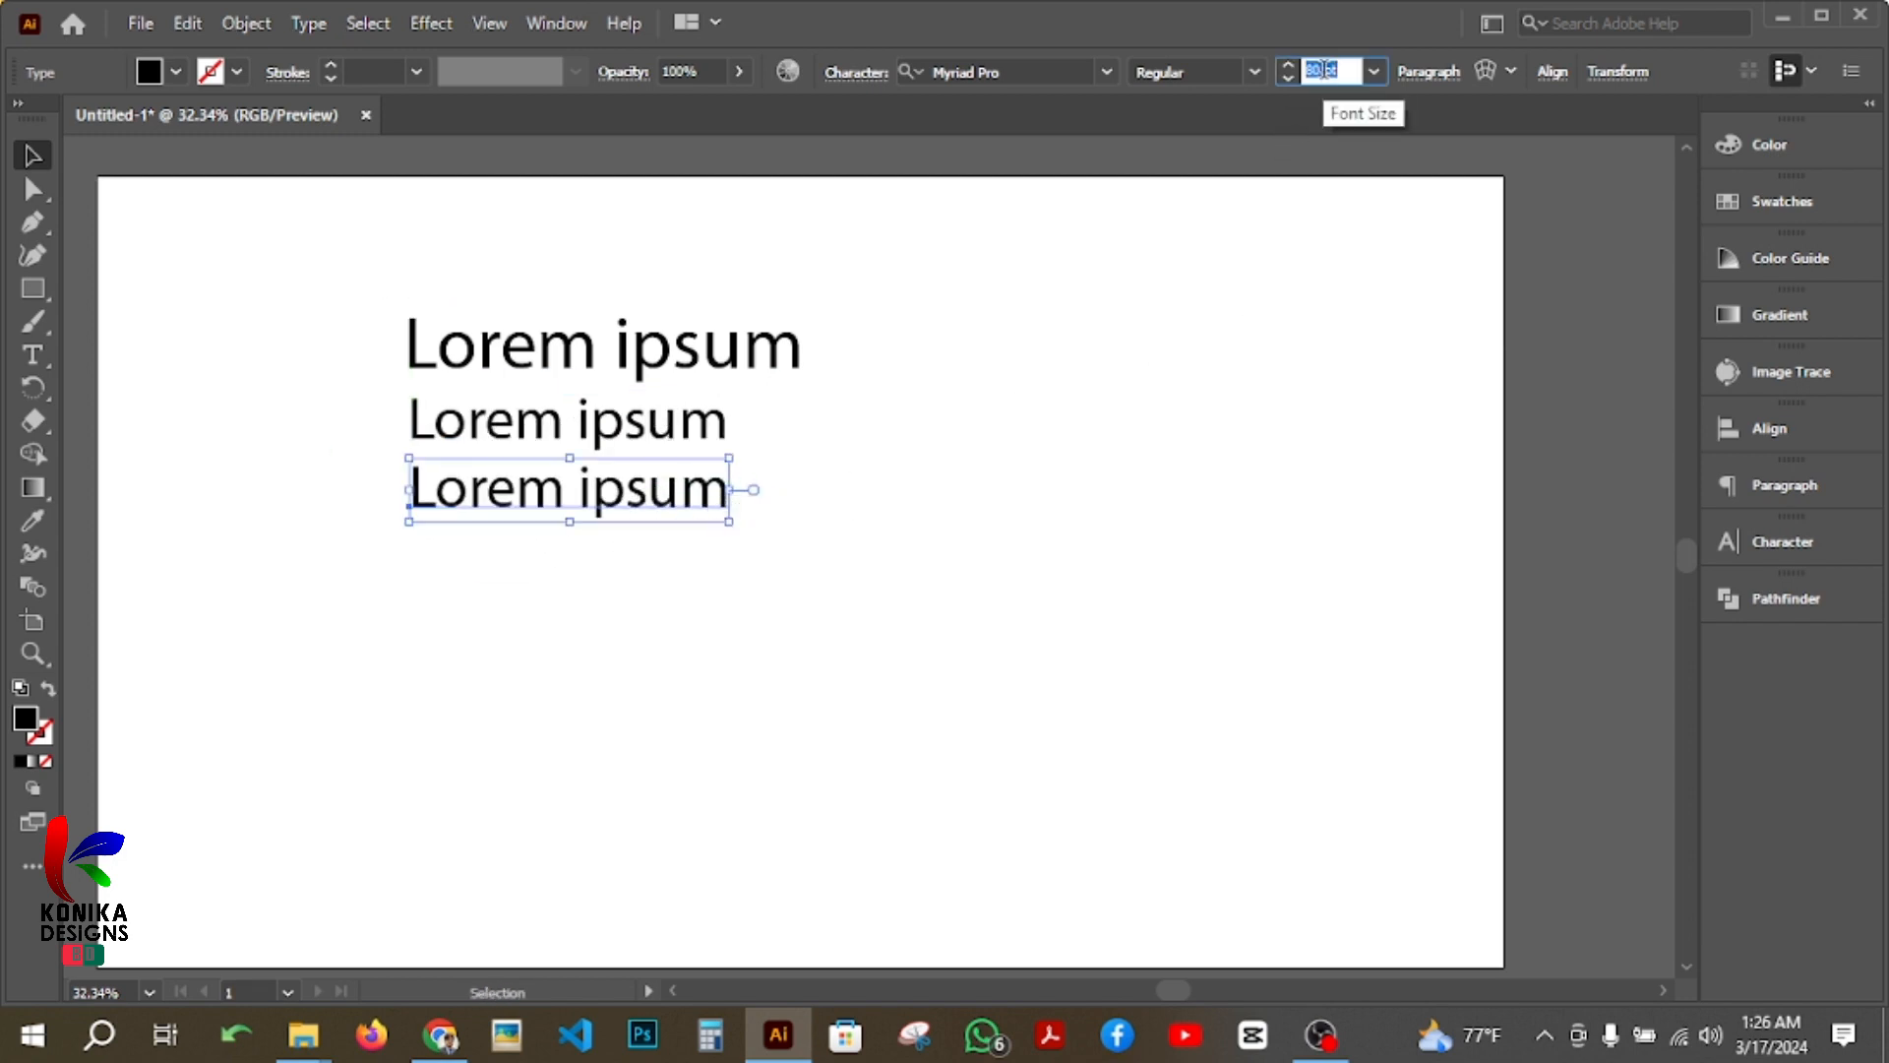
text(6)
key(Return)
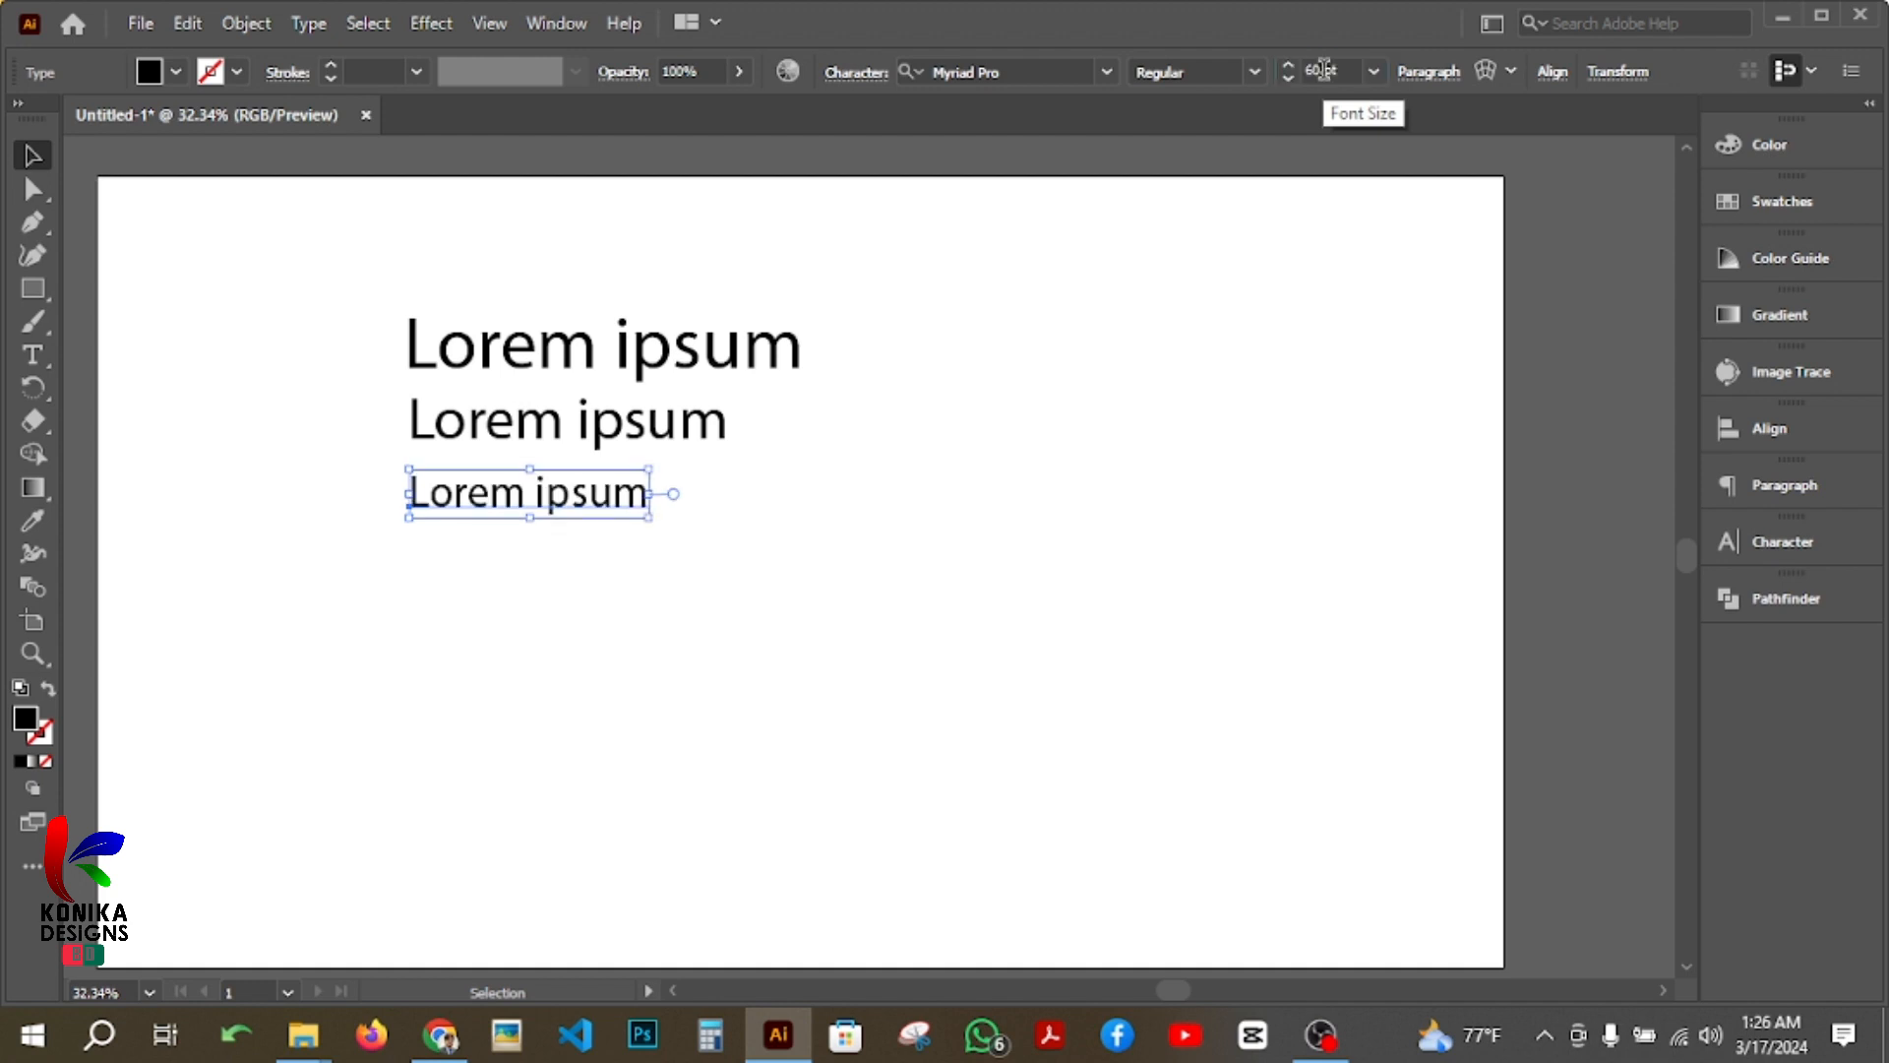
click(834, 551)
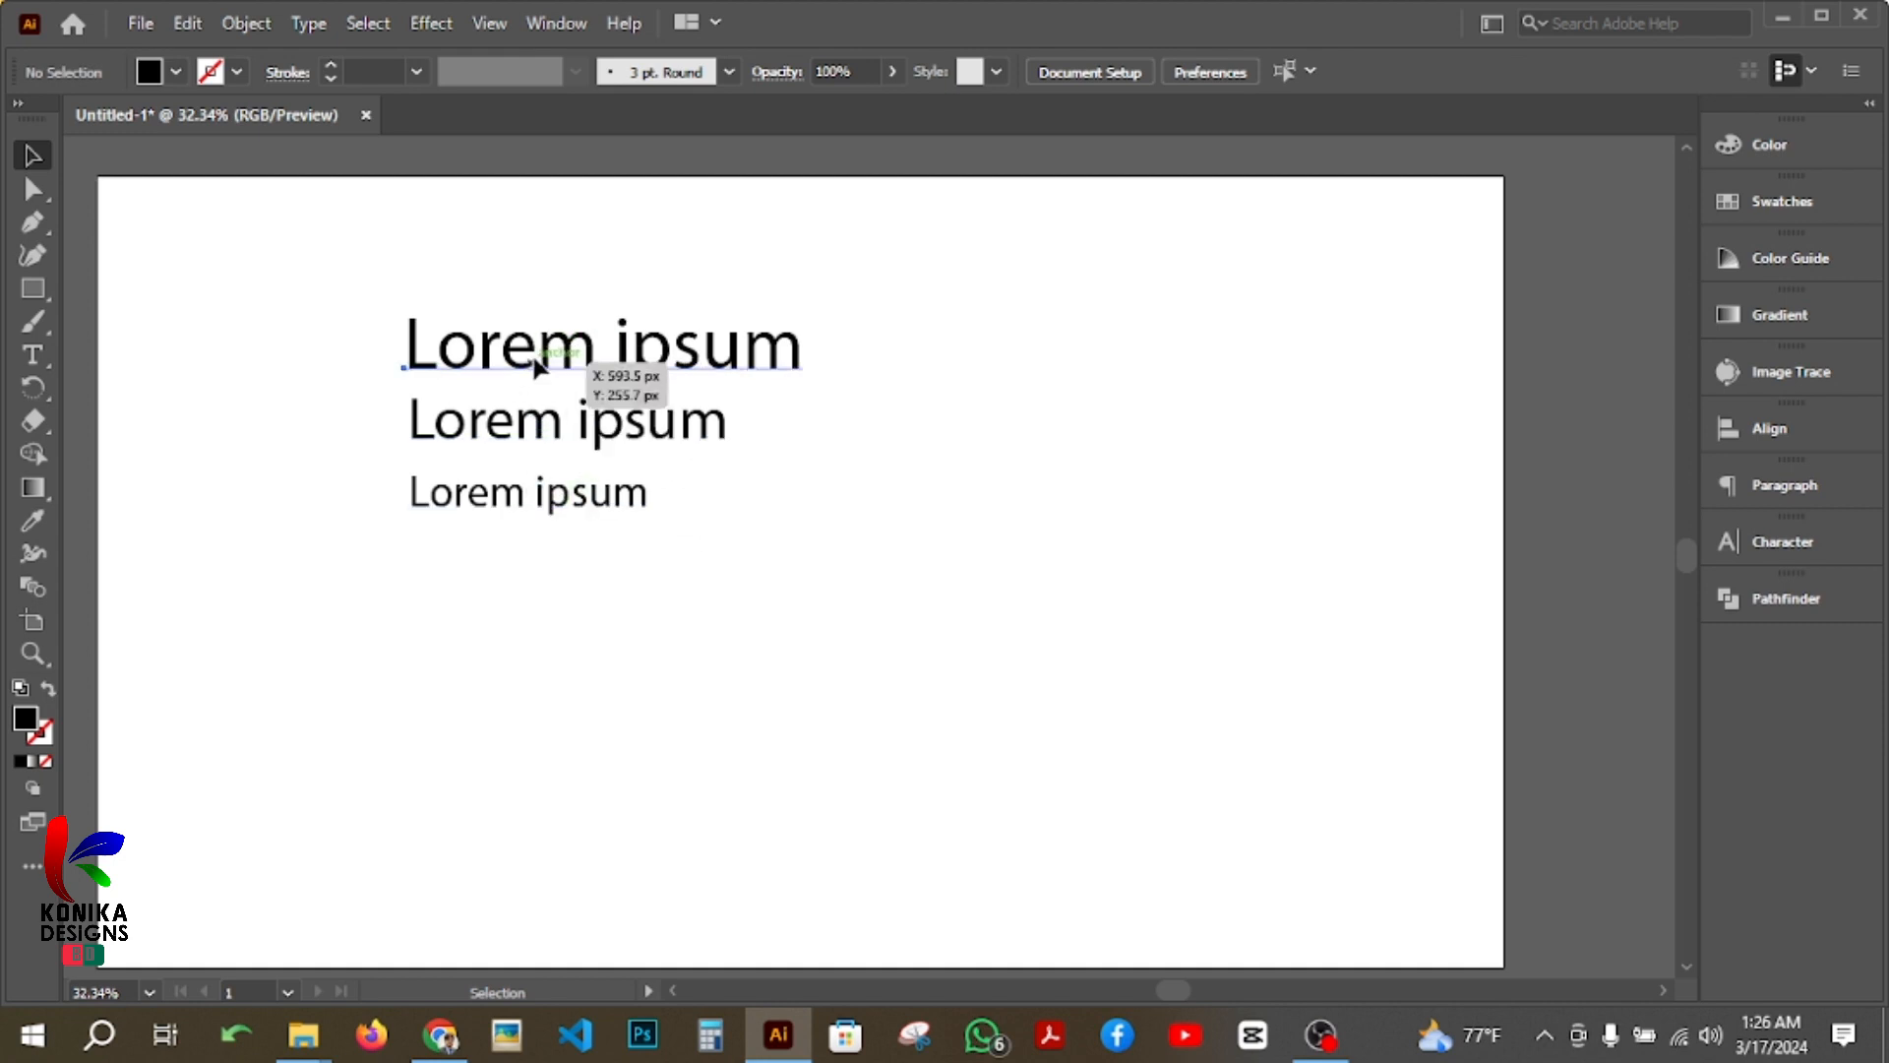
Step: Replace the text of the top 100 pt line with "Konika Designs BD"
click(544, 428)
click(541, 506)
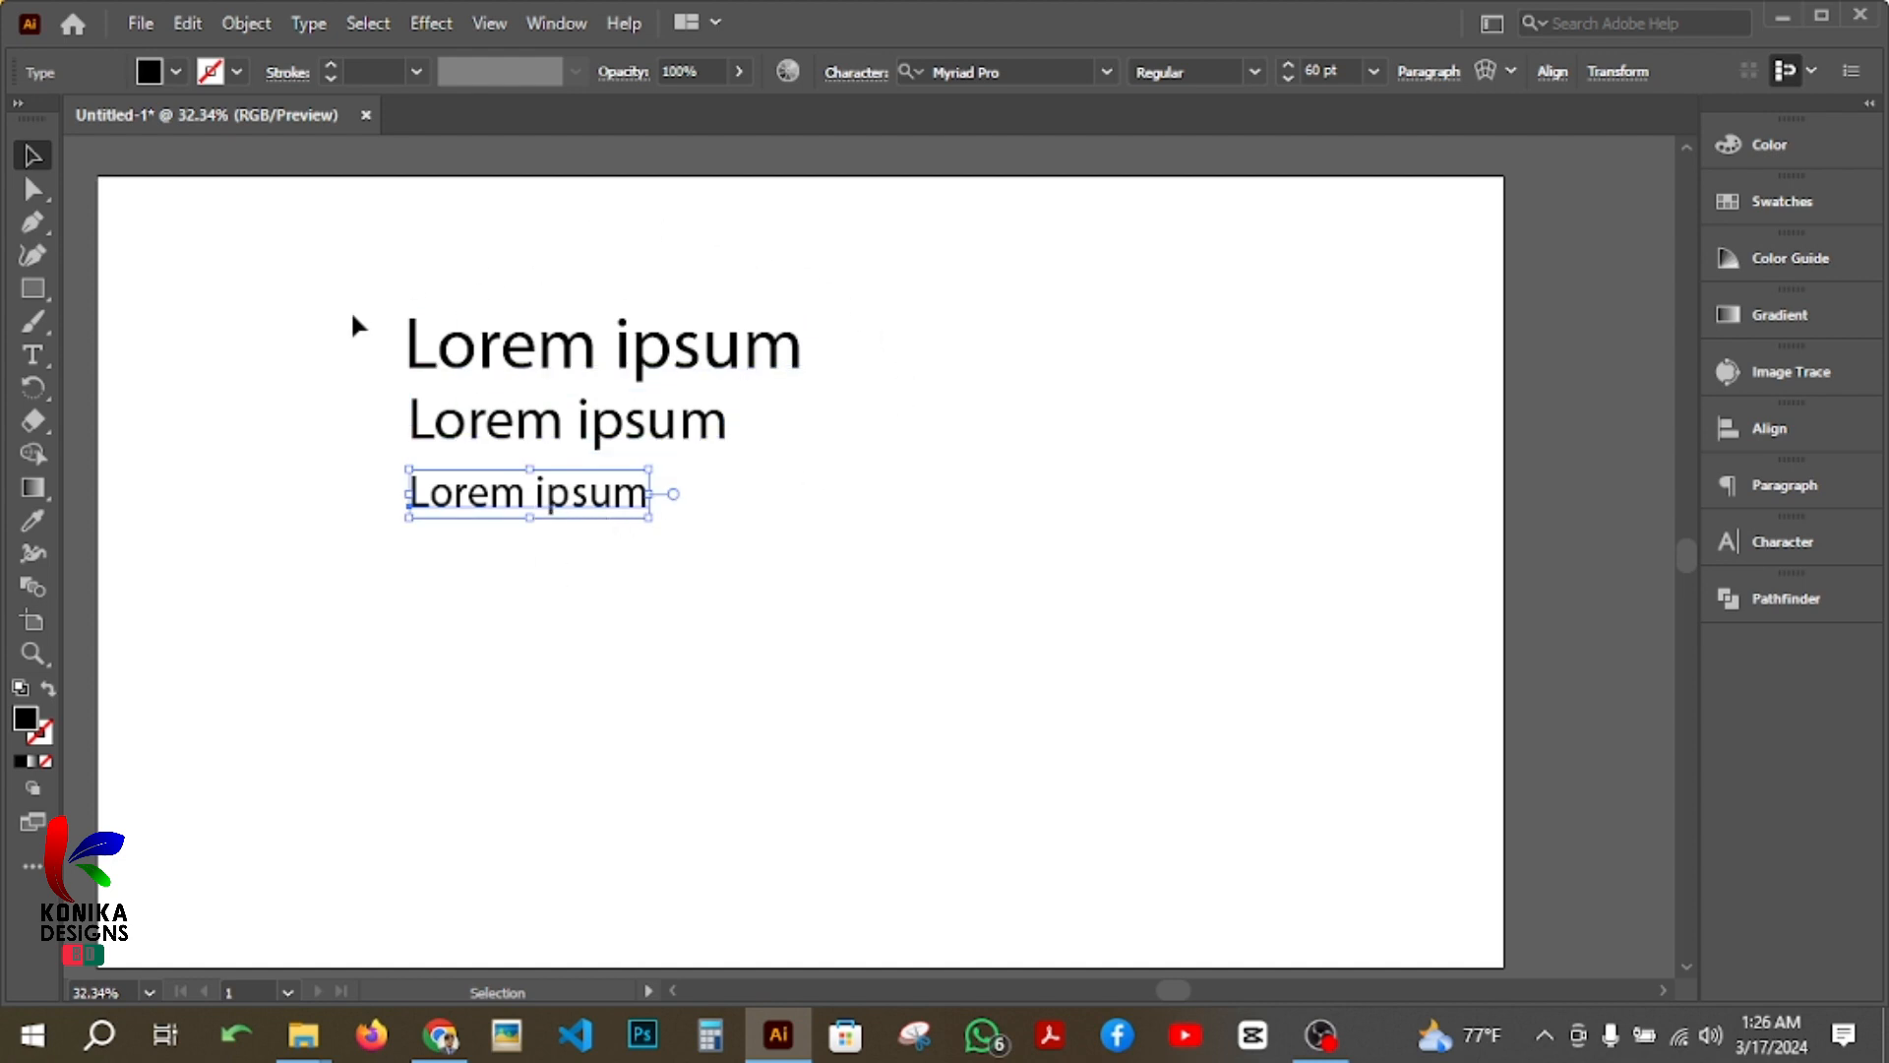
click(584, 366)
triple_click(583, 366)
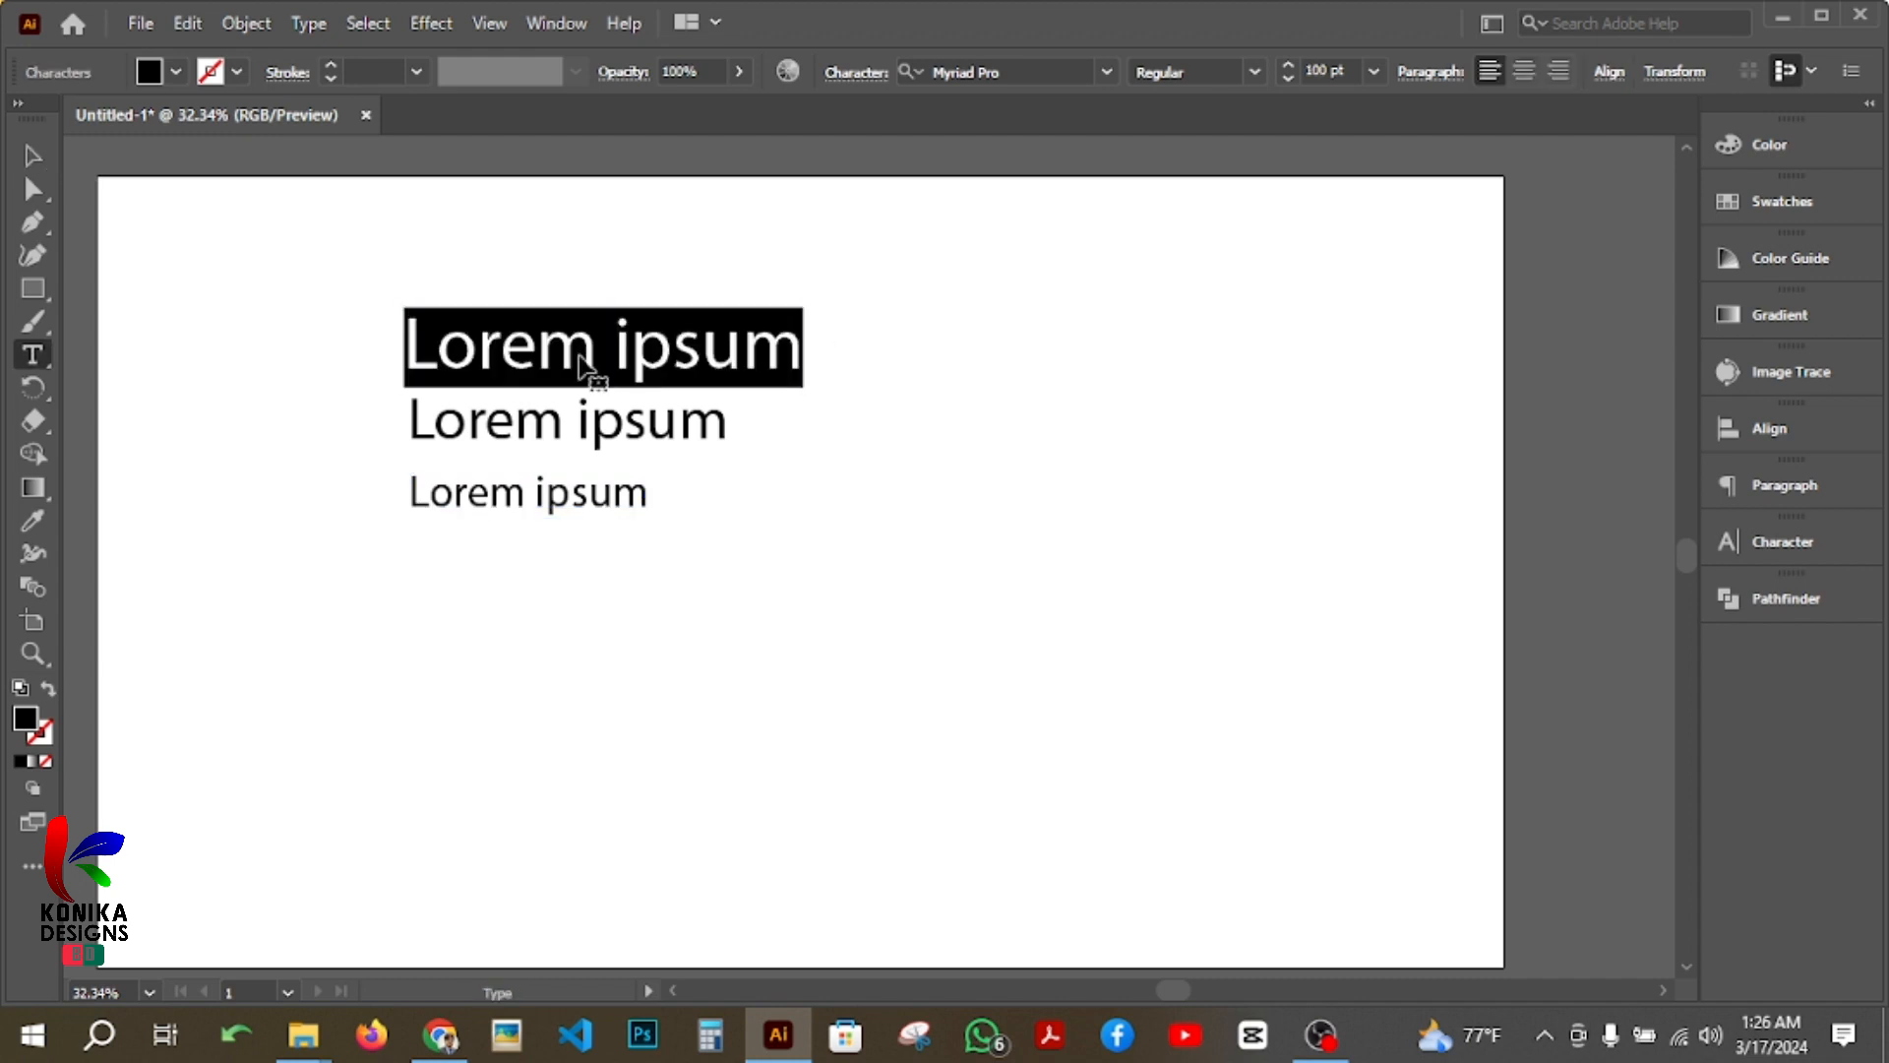
text(Konika)
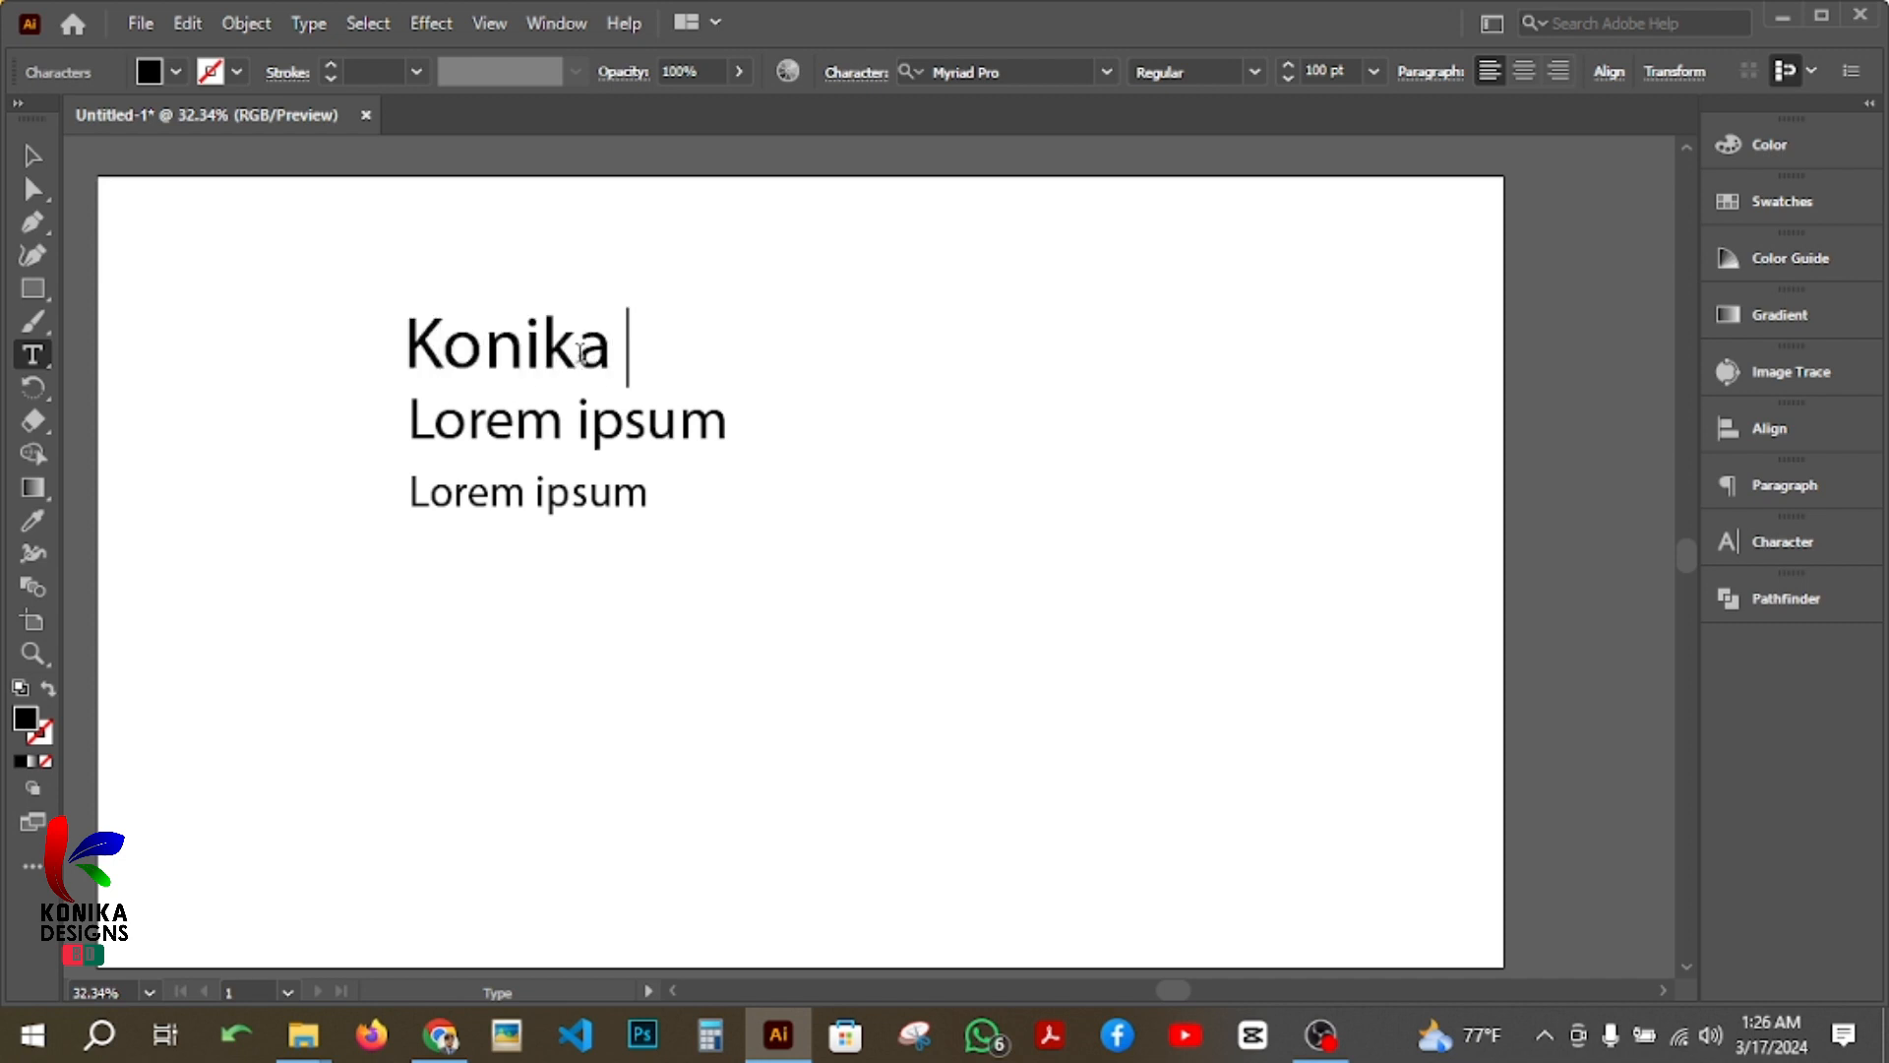
text( Design)
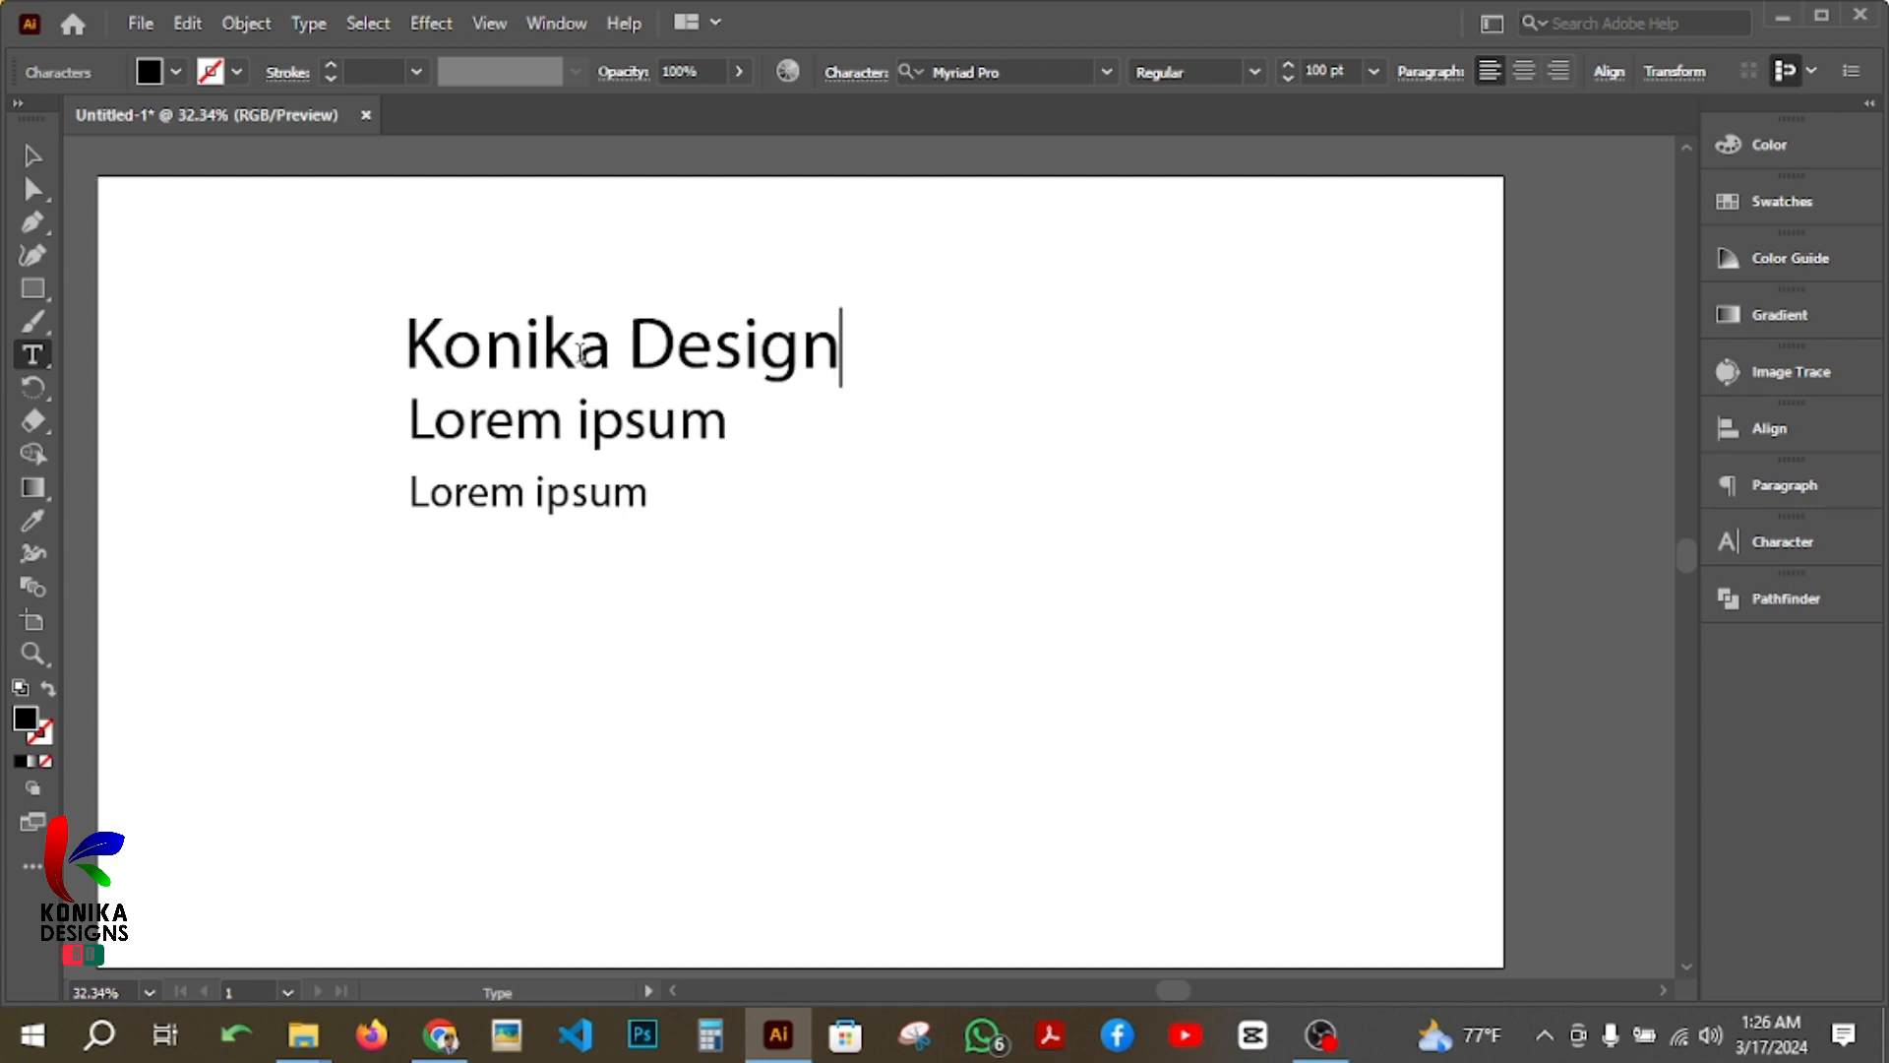
text(s BD)
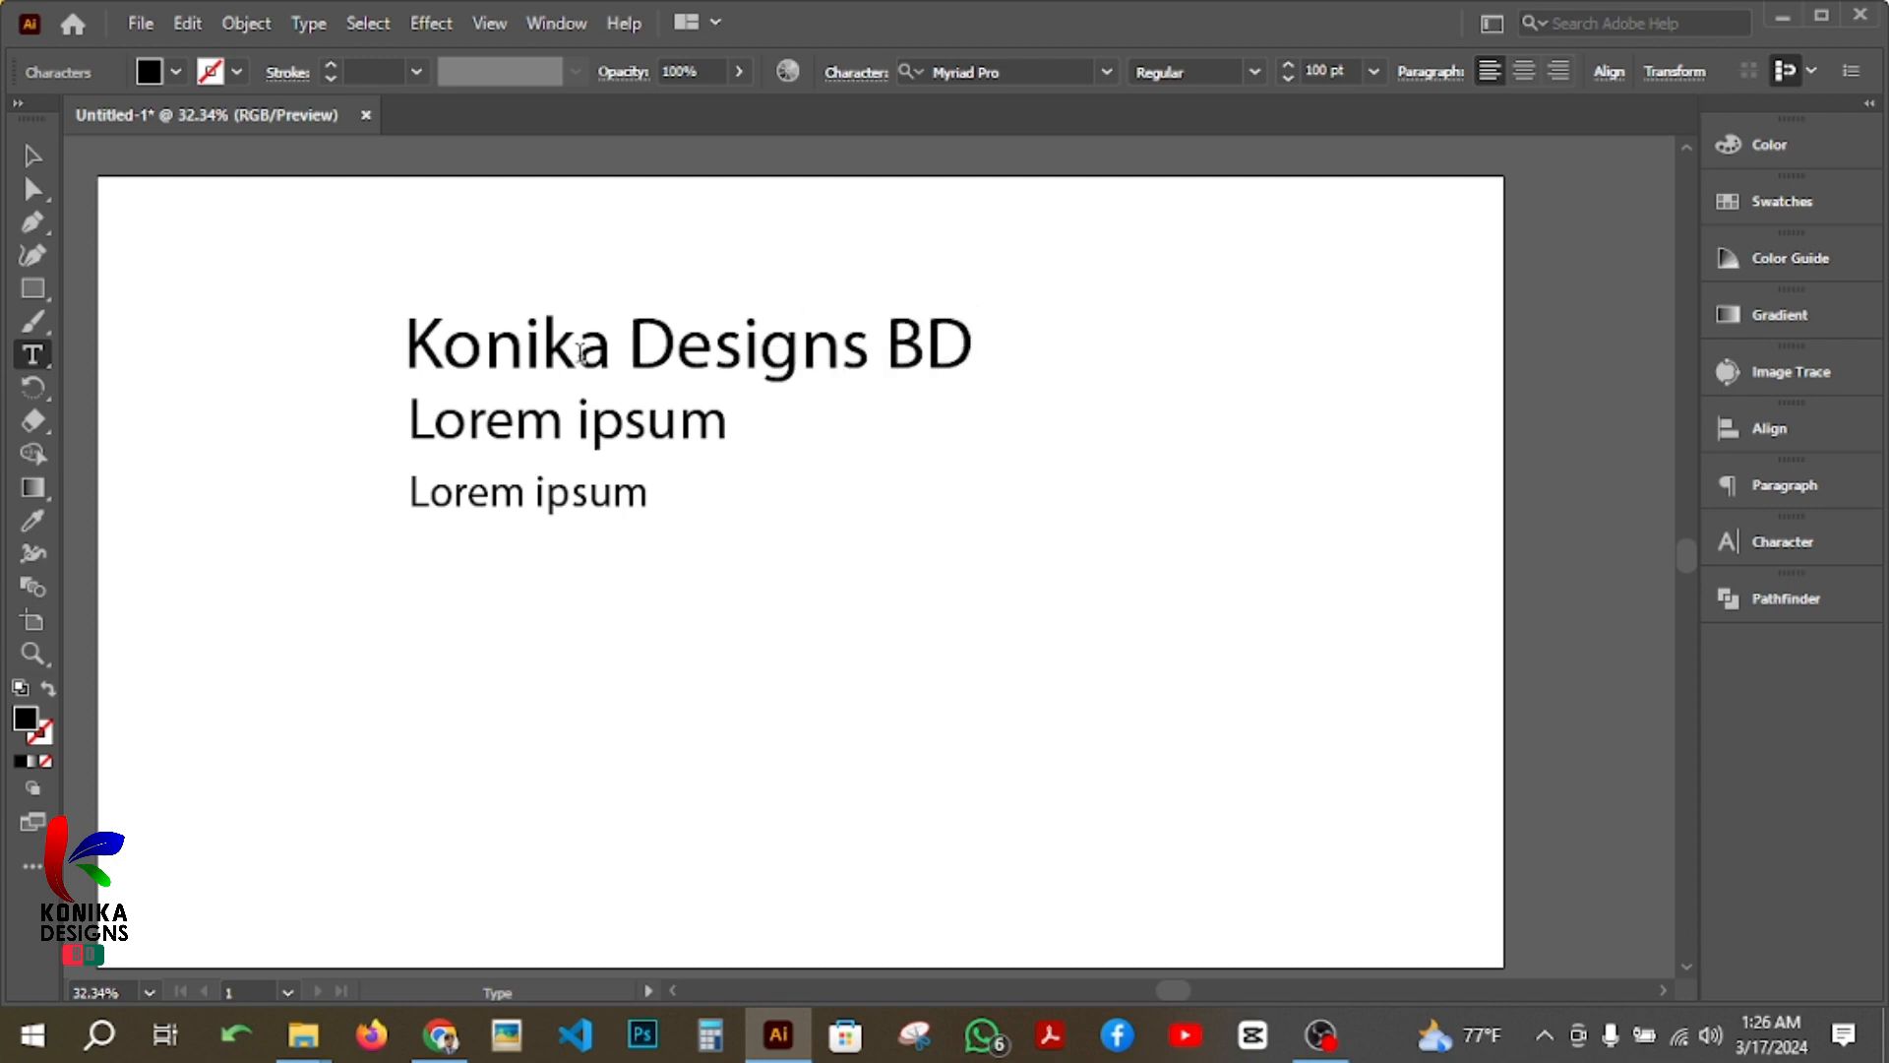
Step: Replace the text of the second, 80 pt line with the person's full name
triple_click(519, 415)
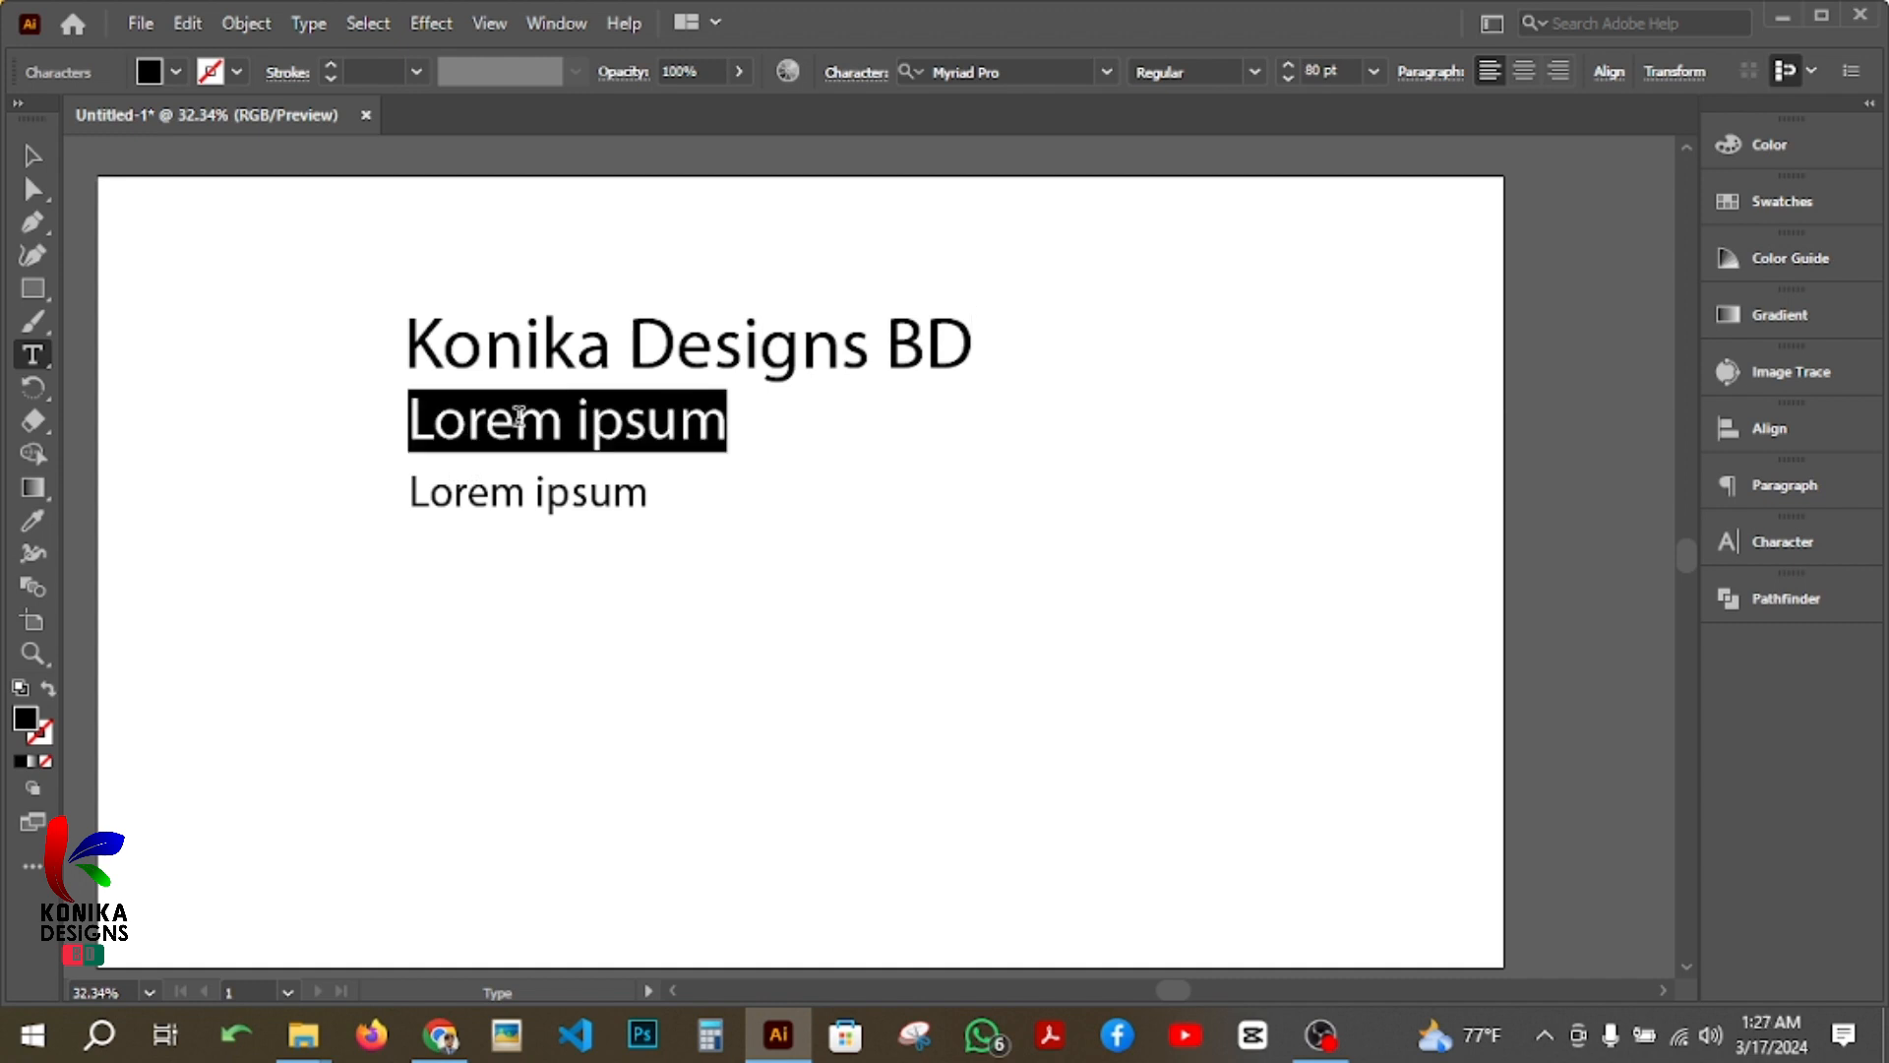
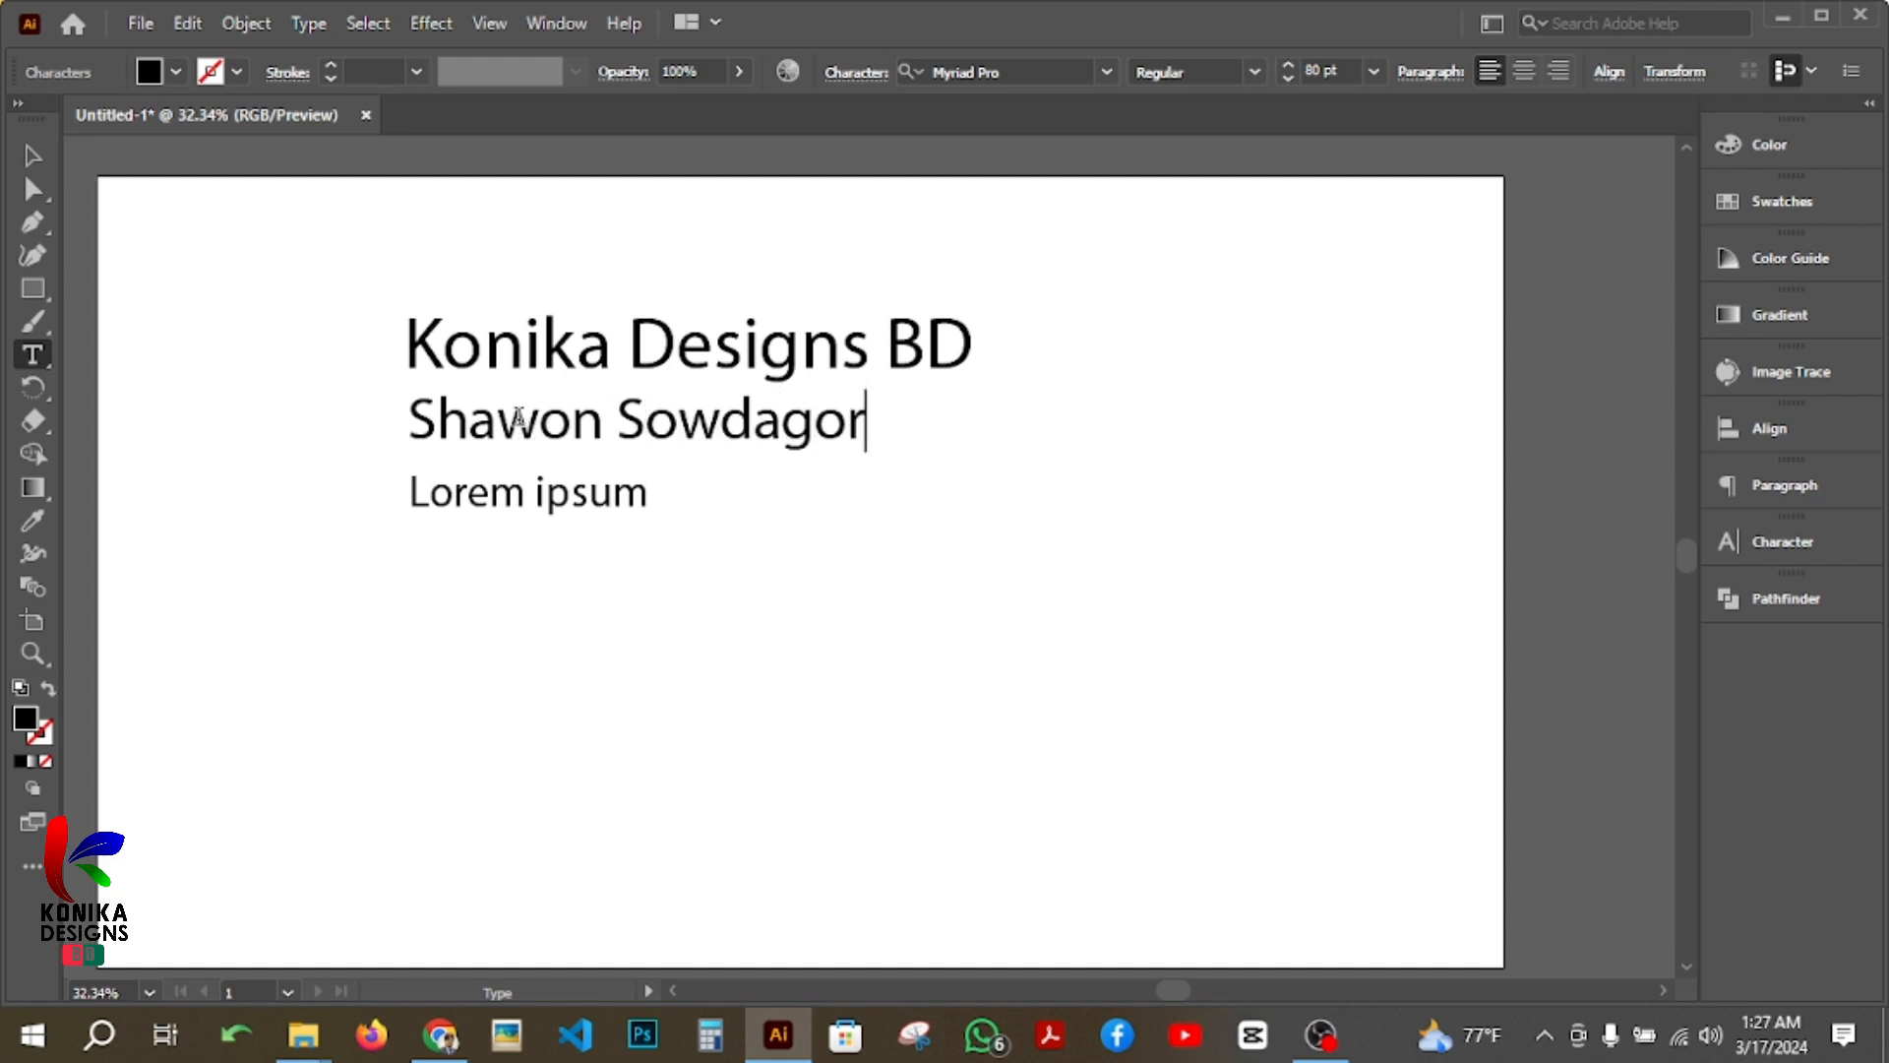
Step: Replace the text of the third, 60 pt line with "Ai"
triple_click(570, 495)
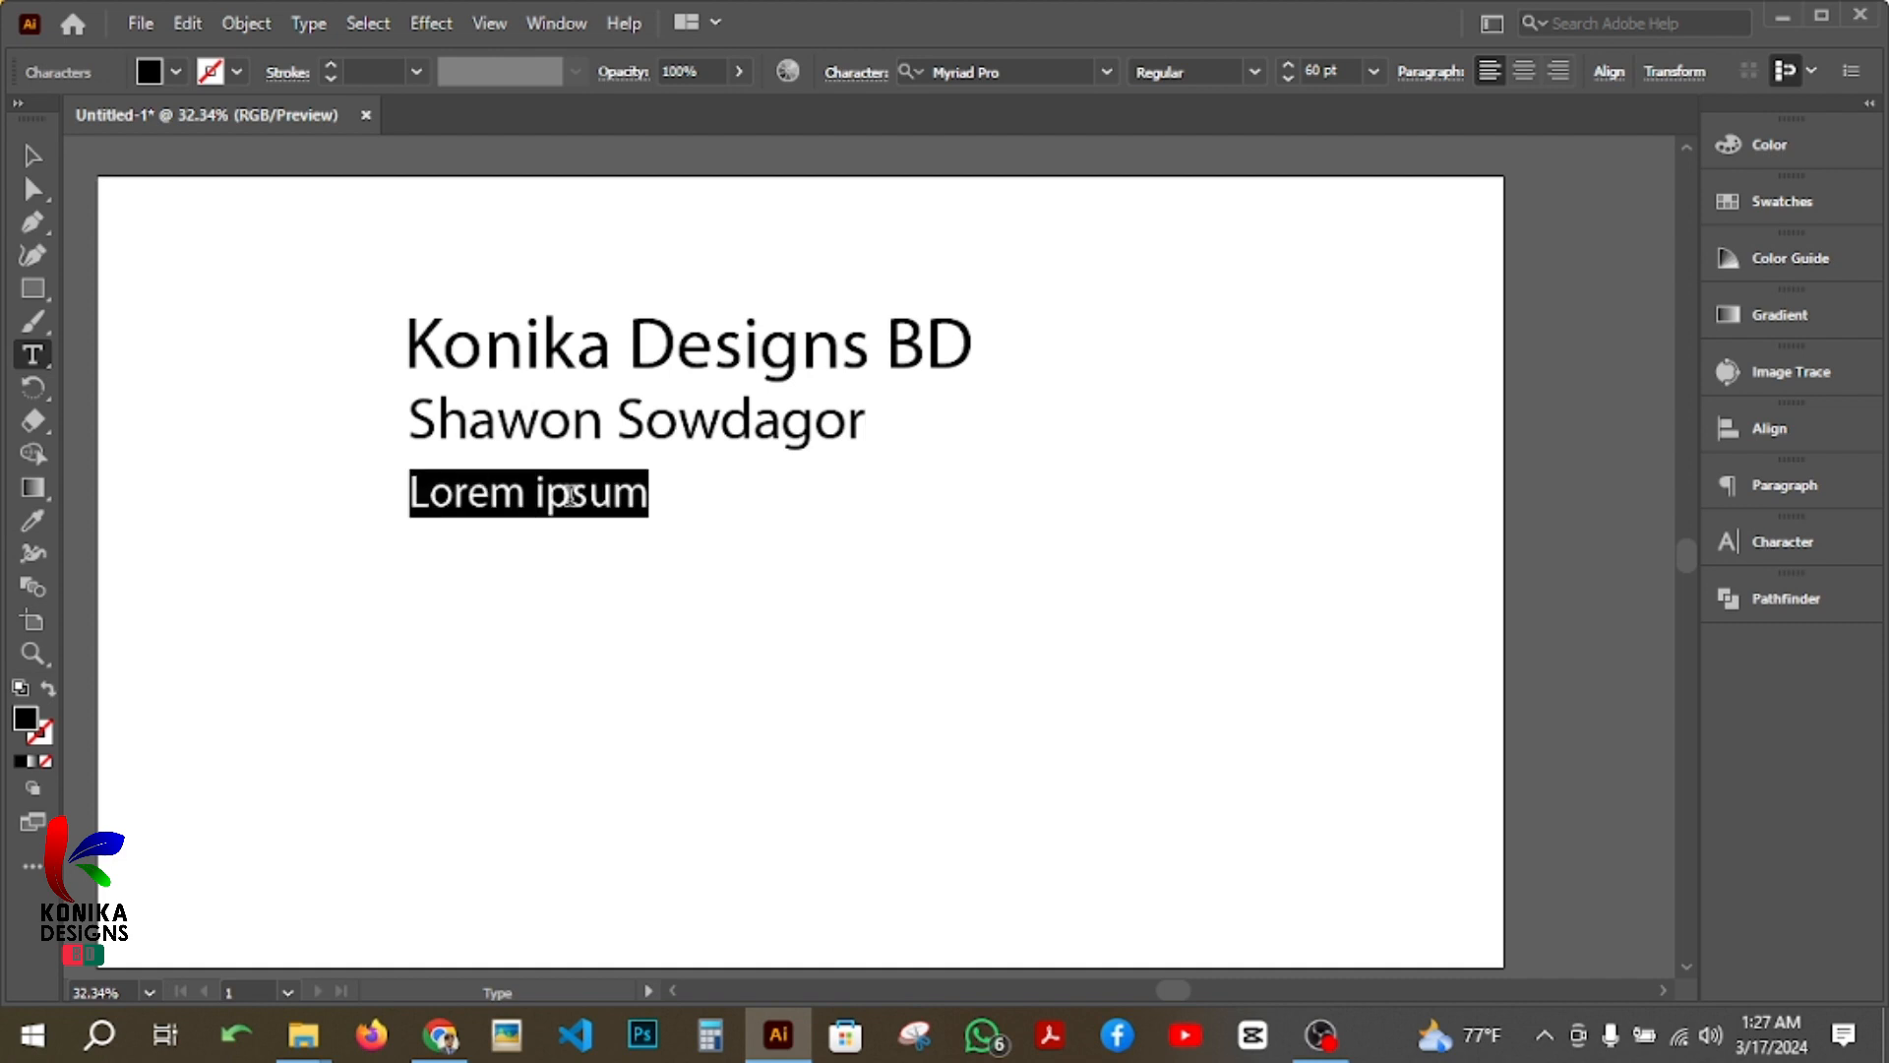
text(Ai)
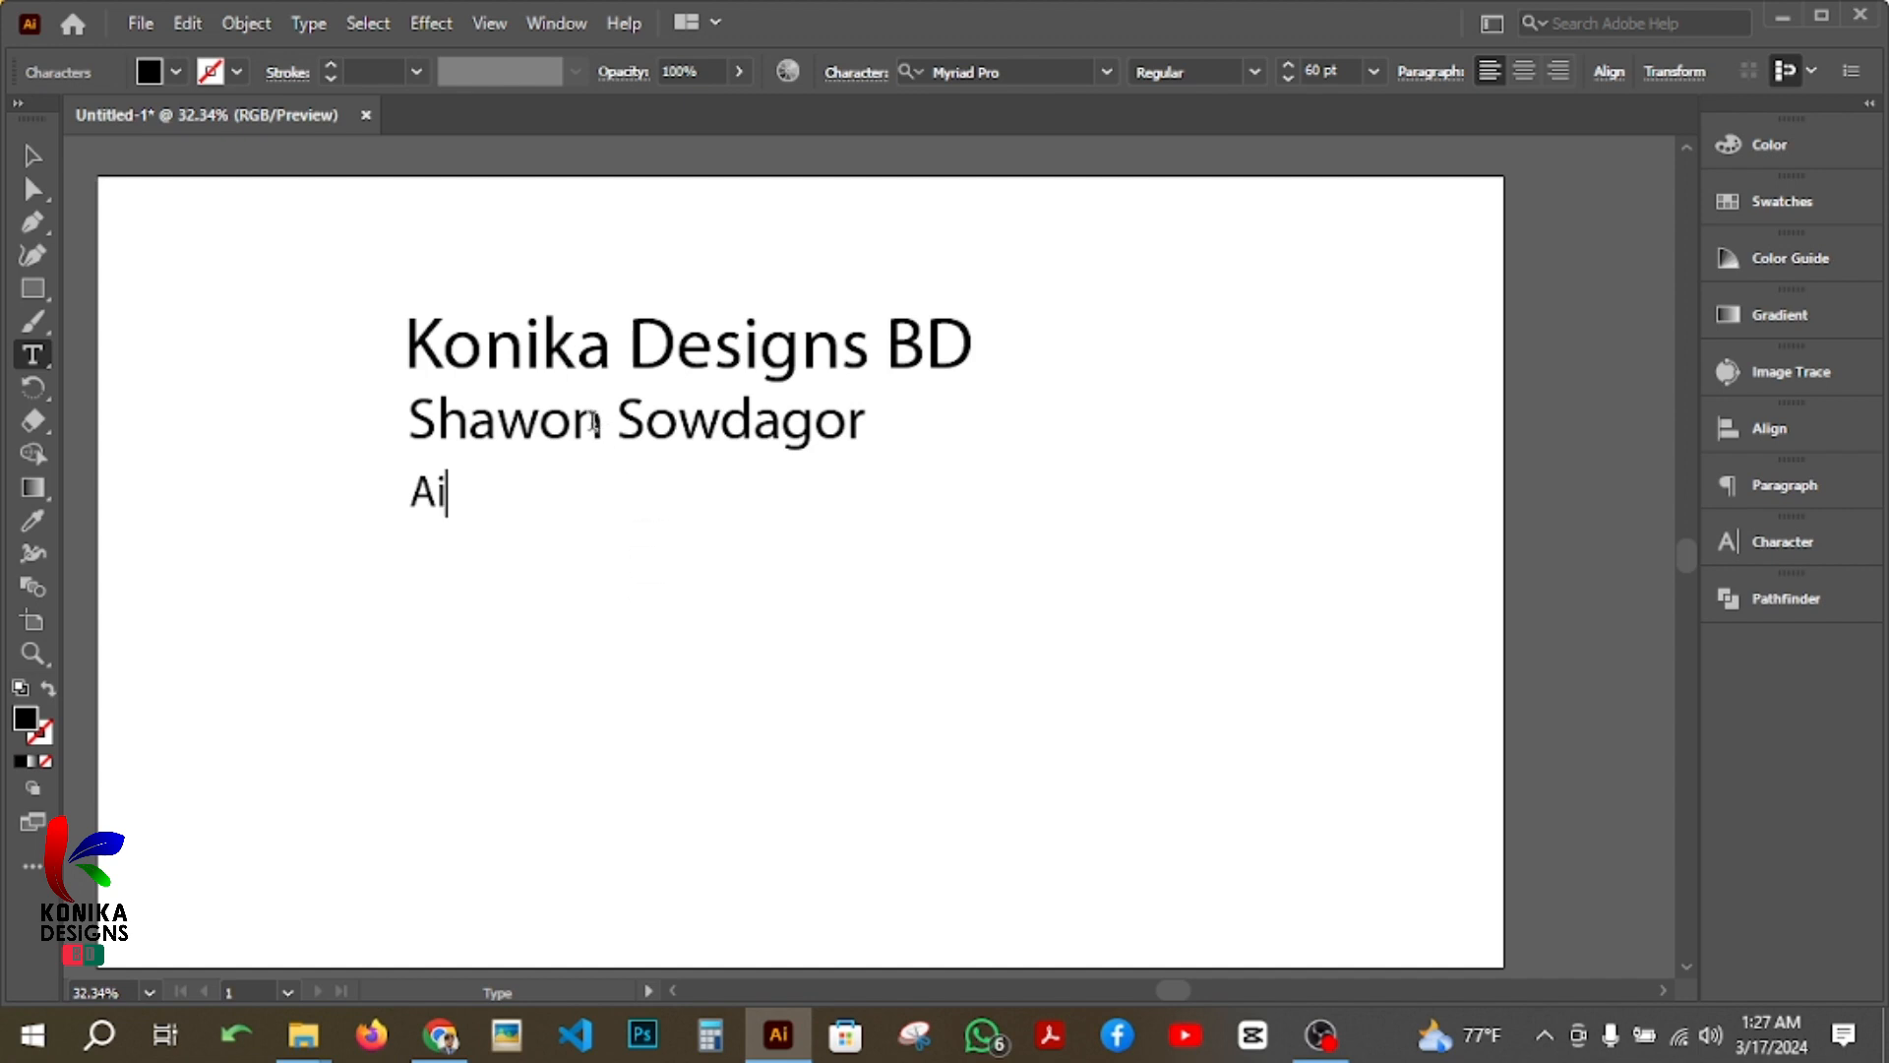
Step: Highlight only the word "Konika" within the top text line
click(743, 344)
click(631, 347)
click(421, 337)
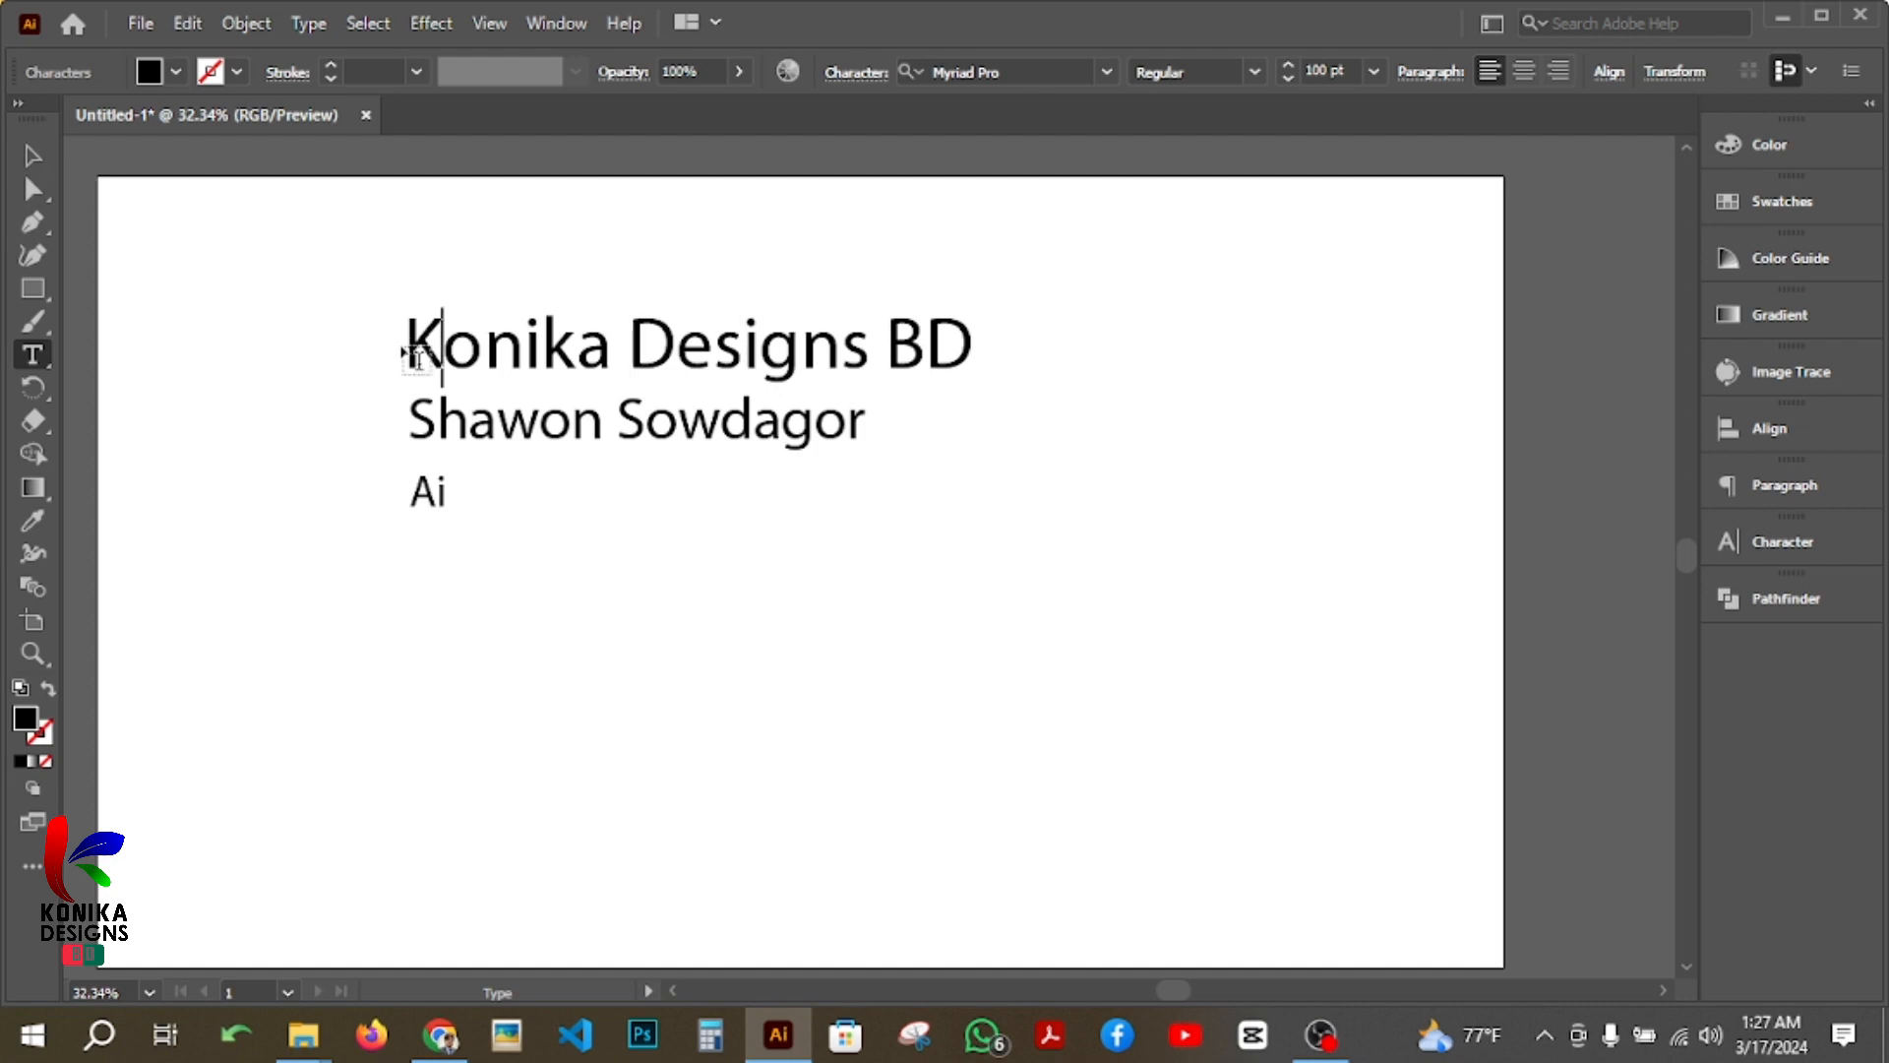
drag(421, 337, 607, 343)
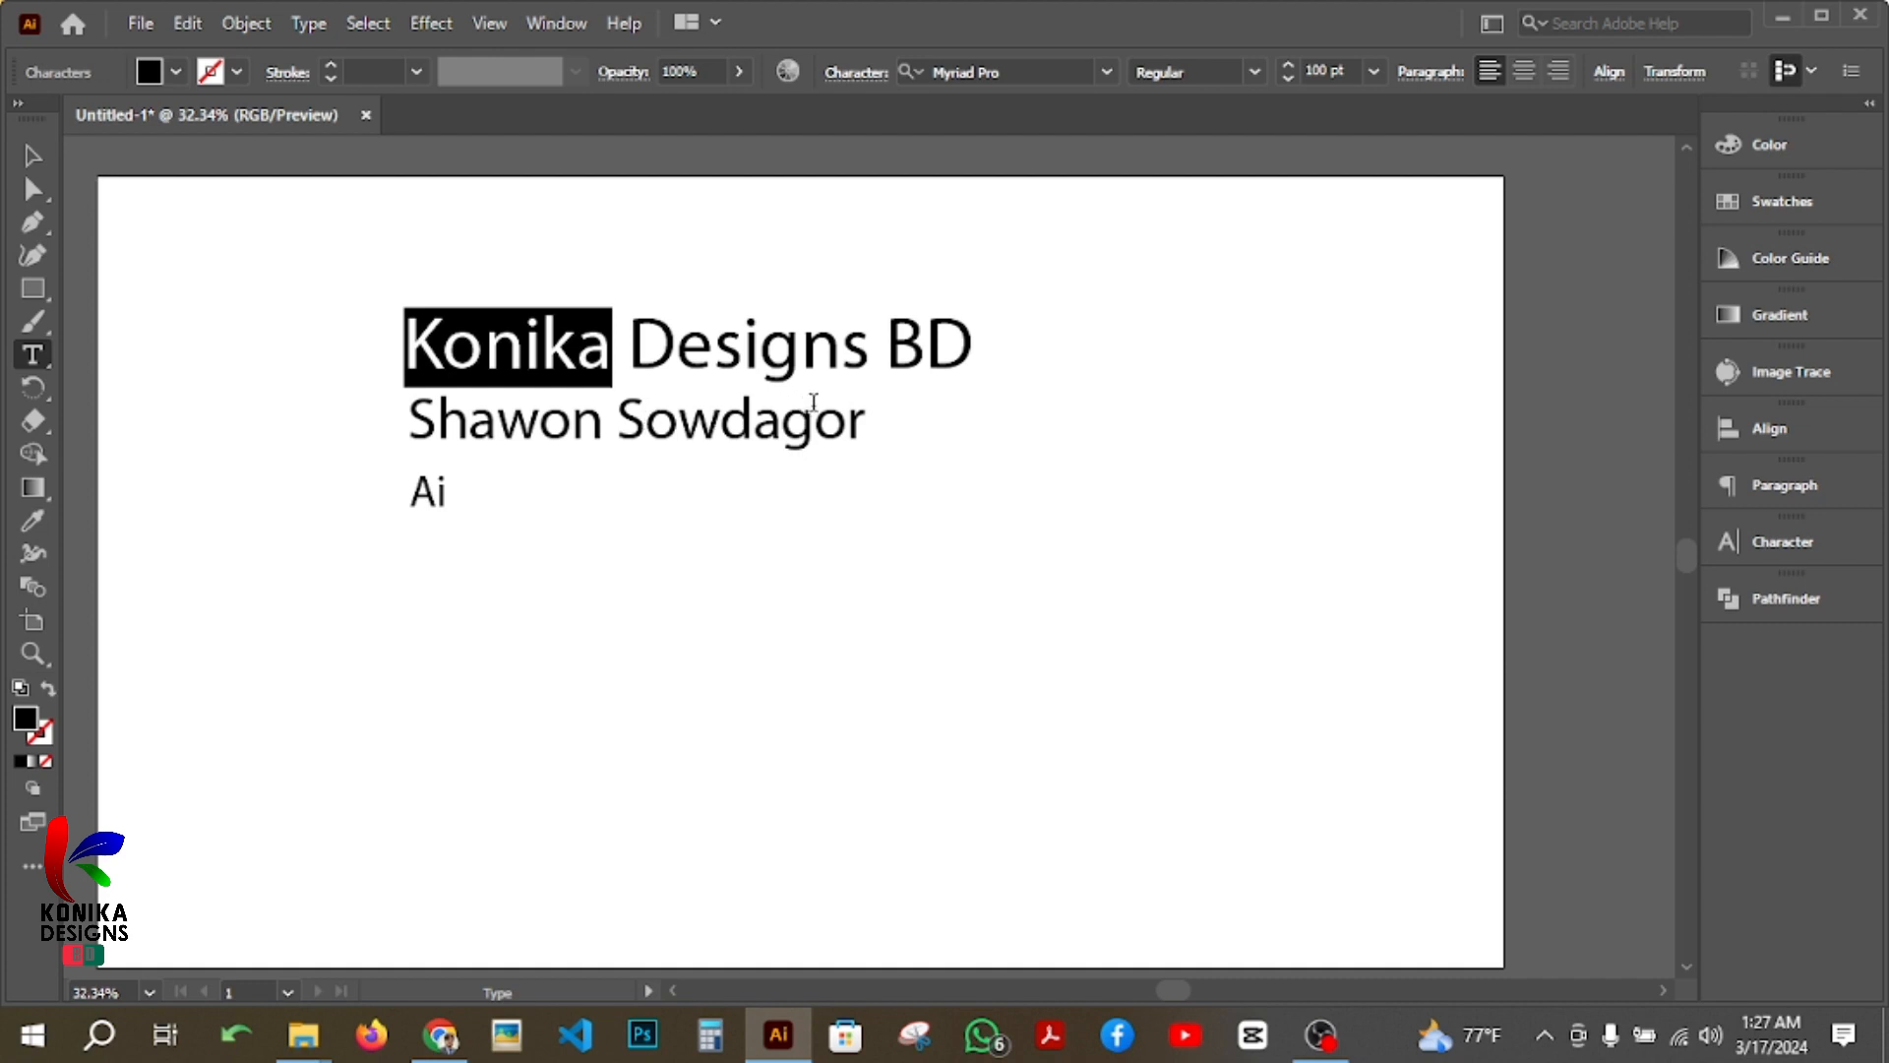
Step: Select the text lines as whole objects, individually and all three together, and clear the selection
click(33, 155)
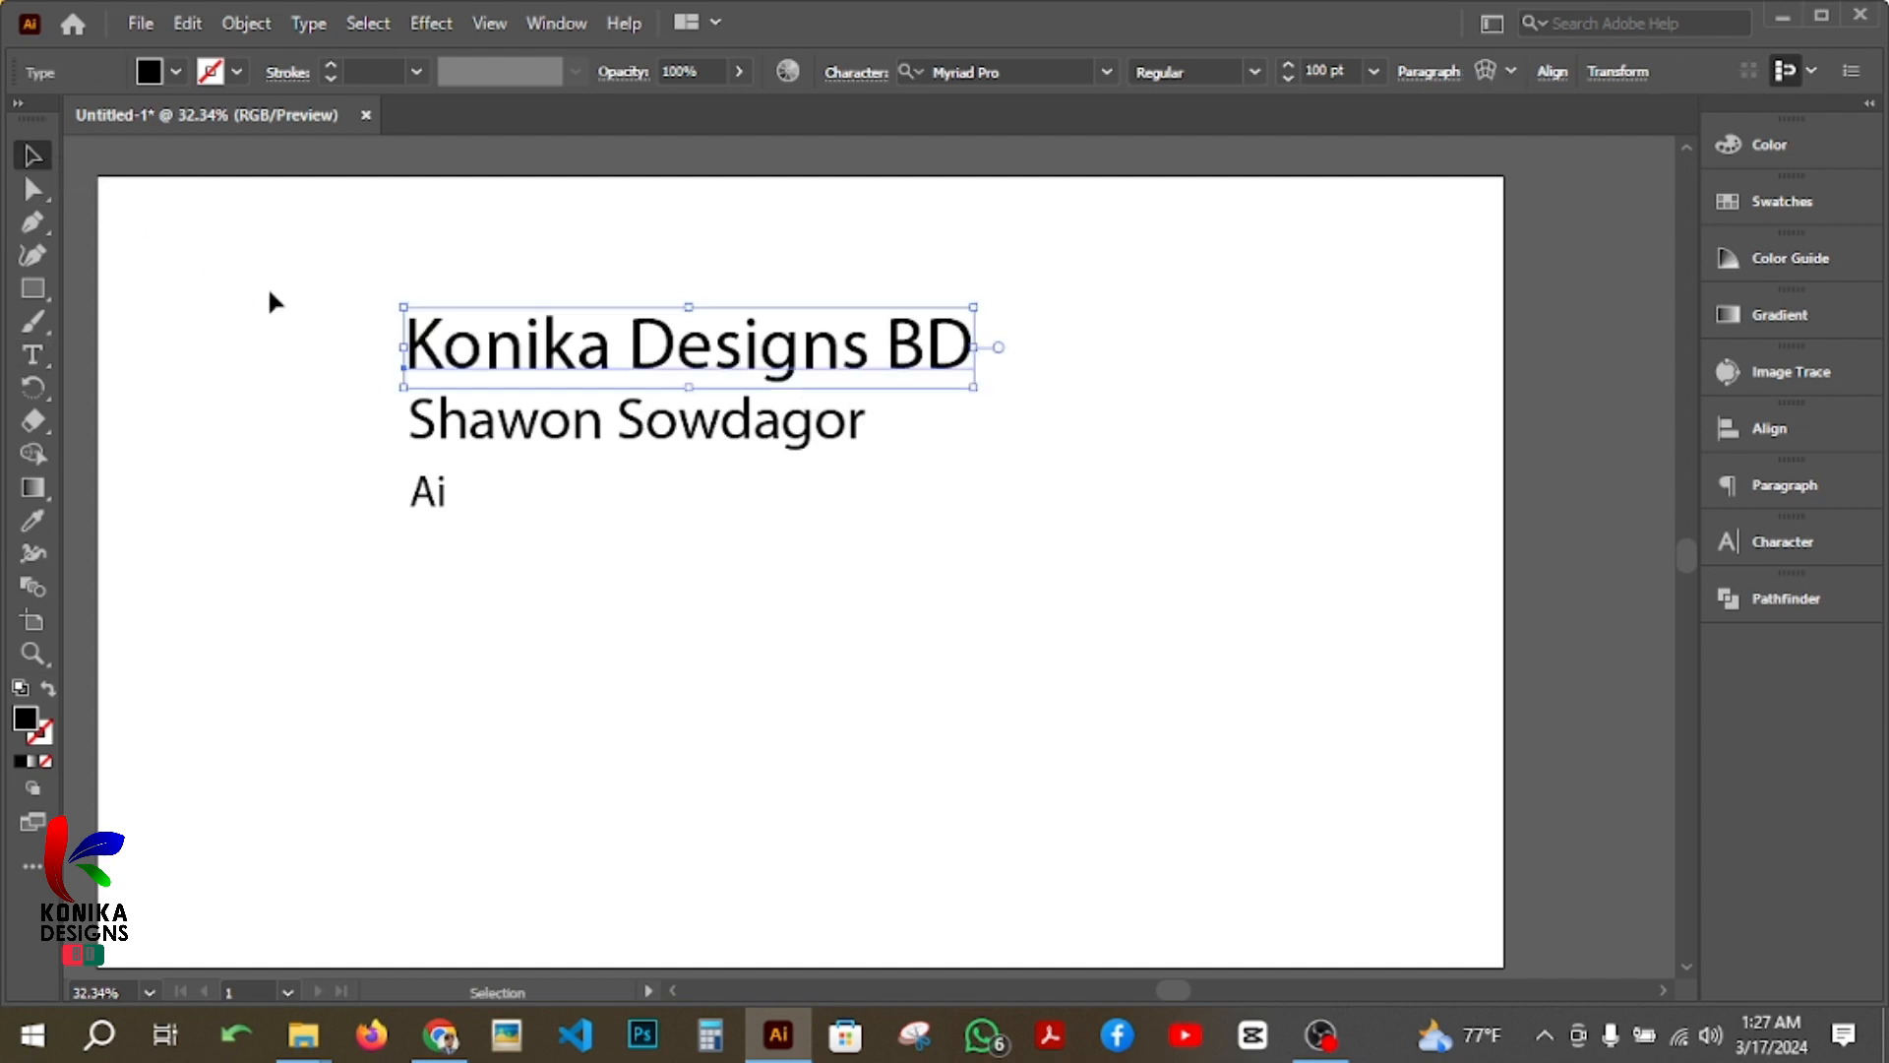
click(630, 438)
click(440, 514)
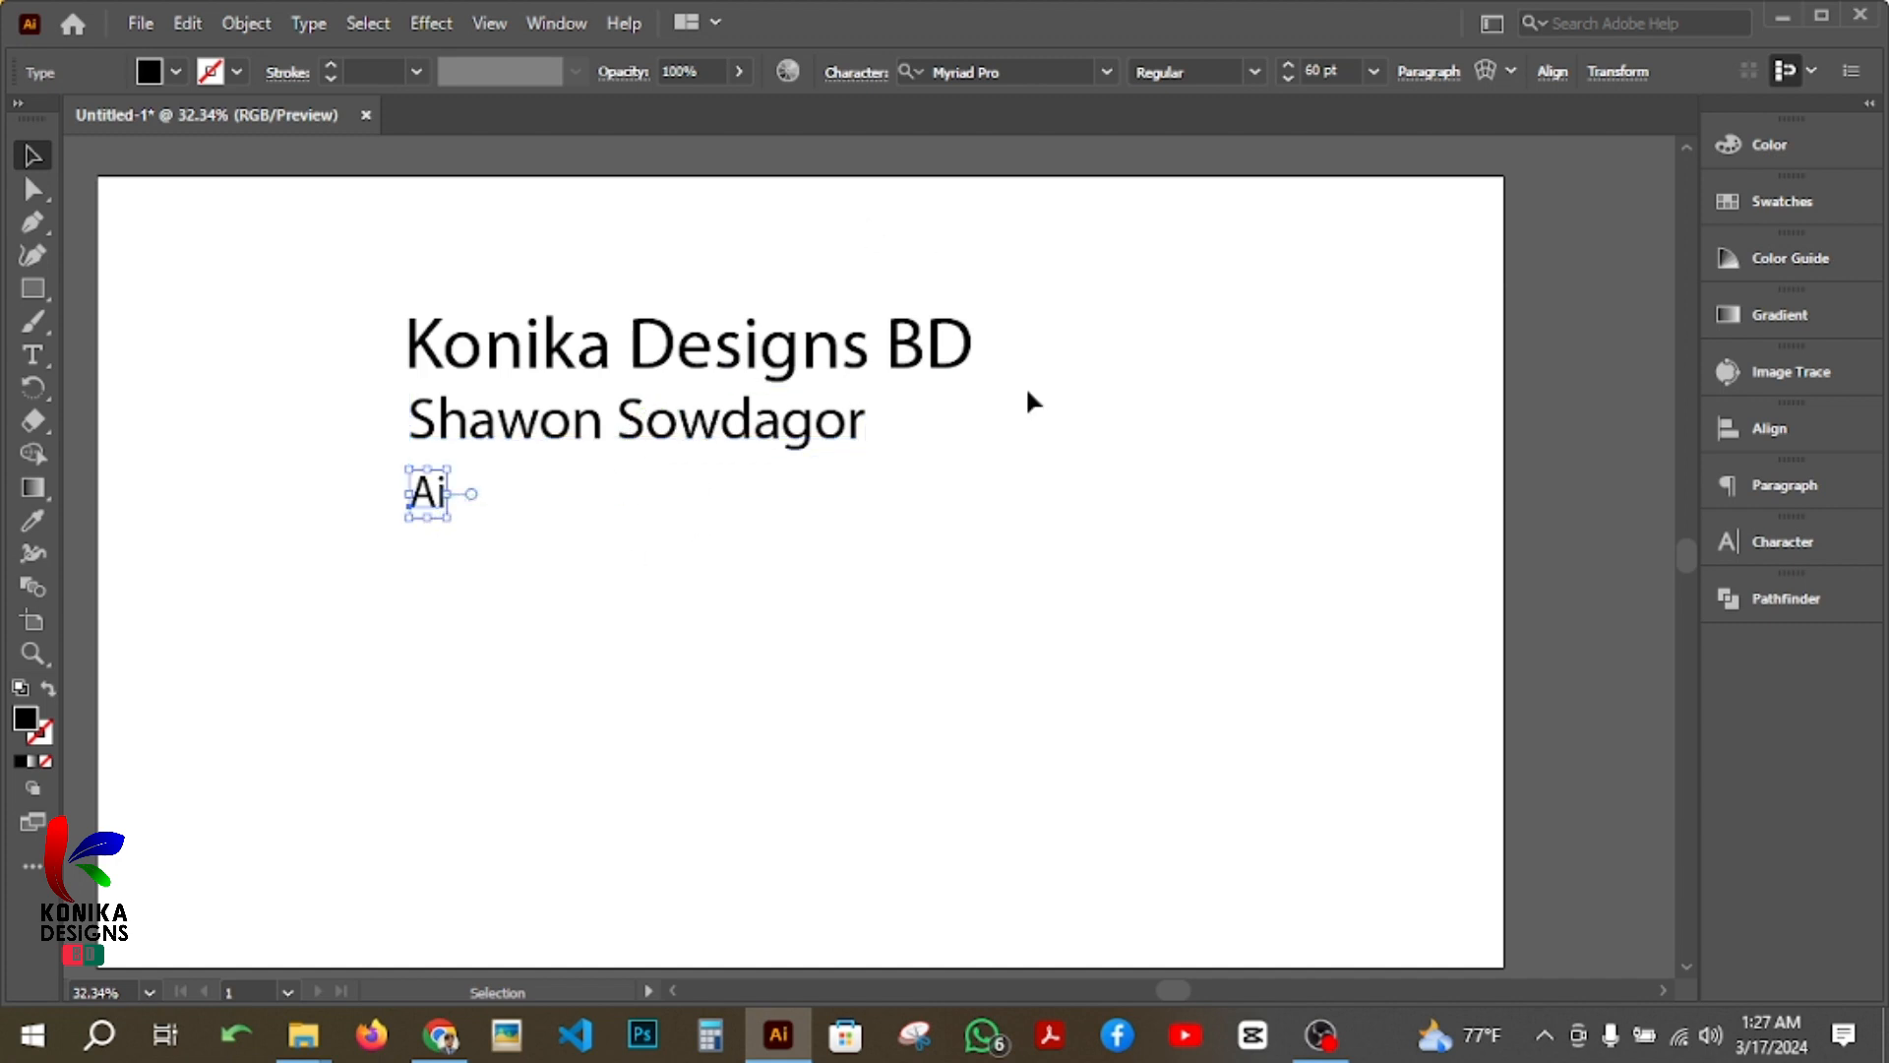
drag(1182, 574, 364, 284)
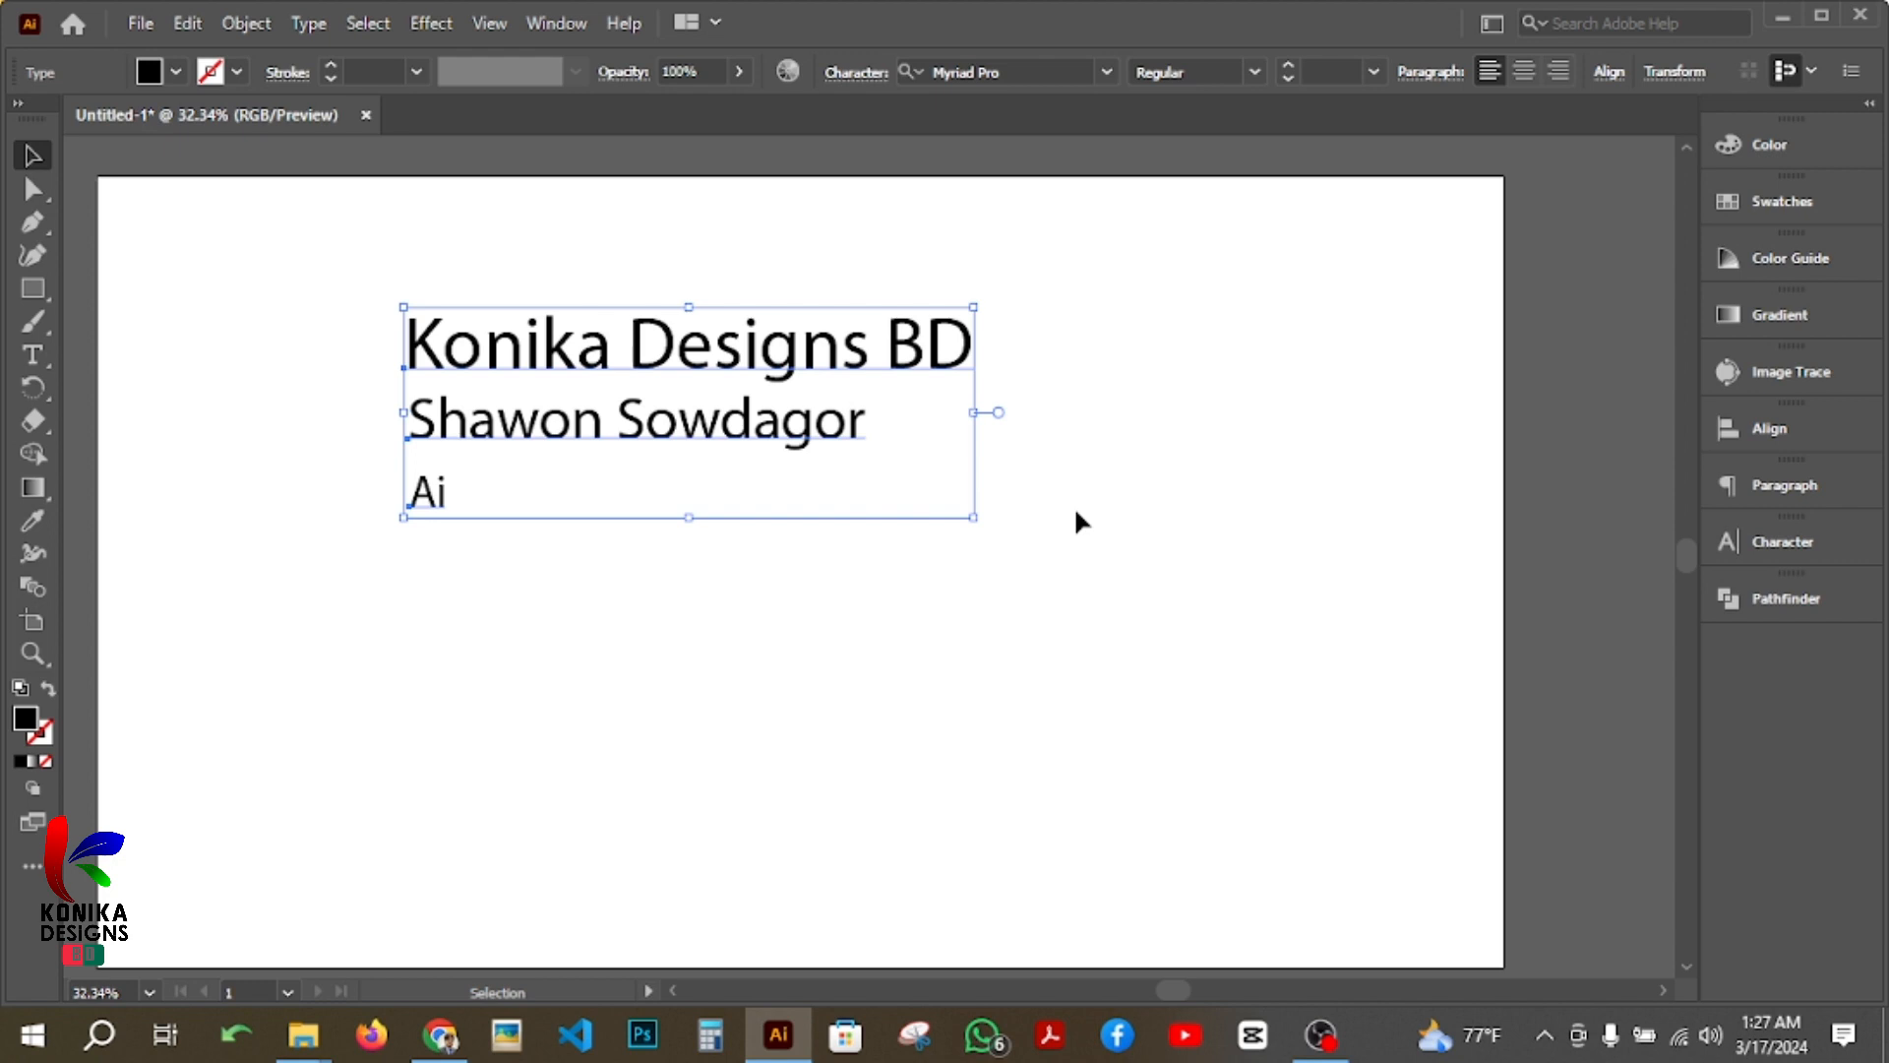
click(1127, 411)
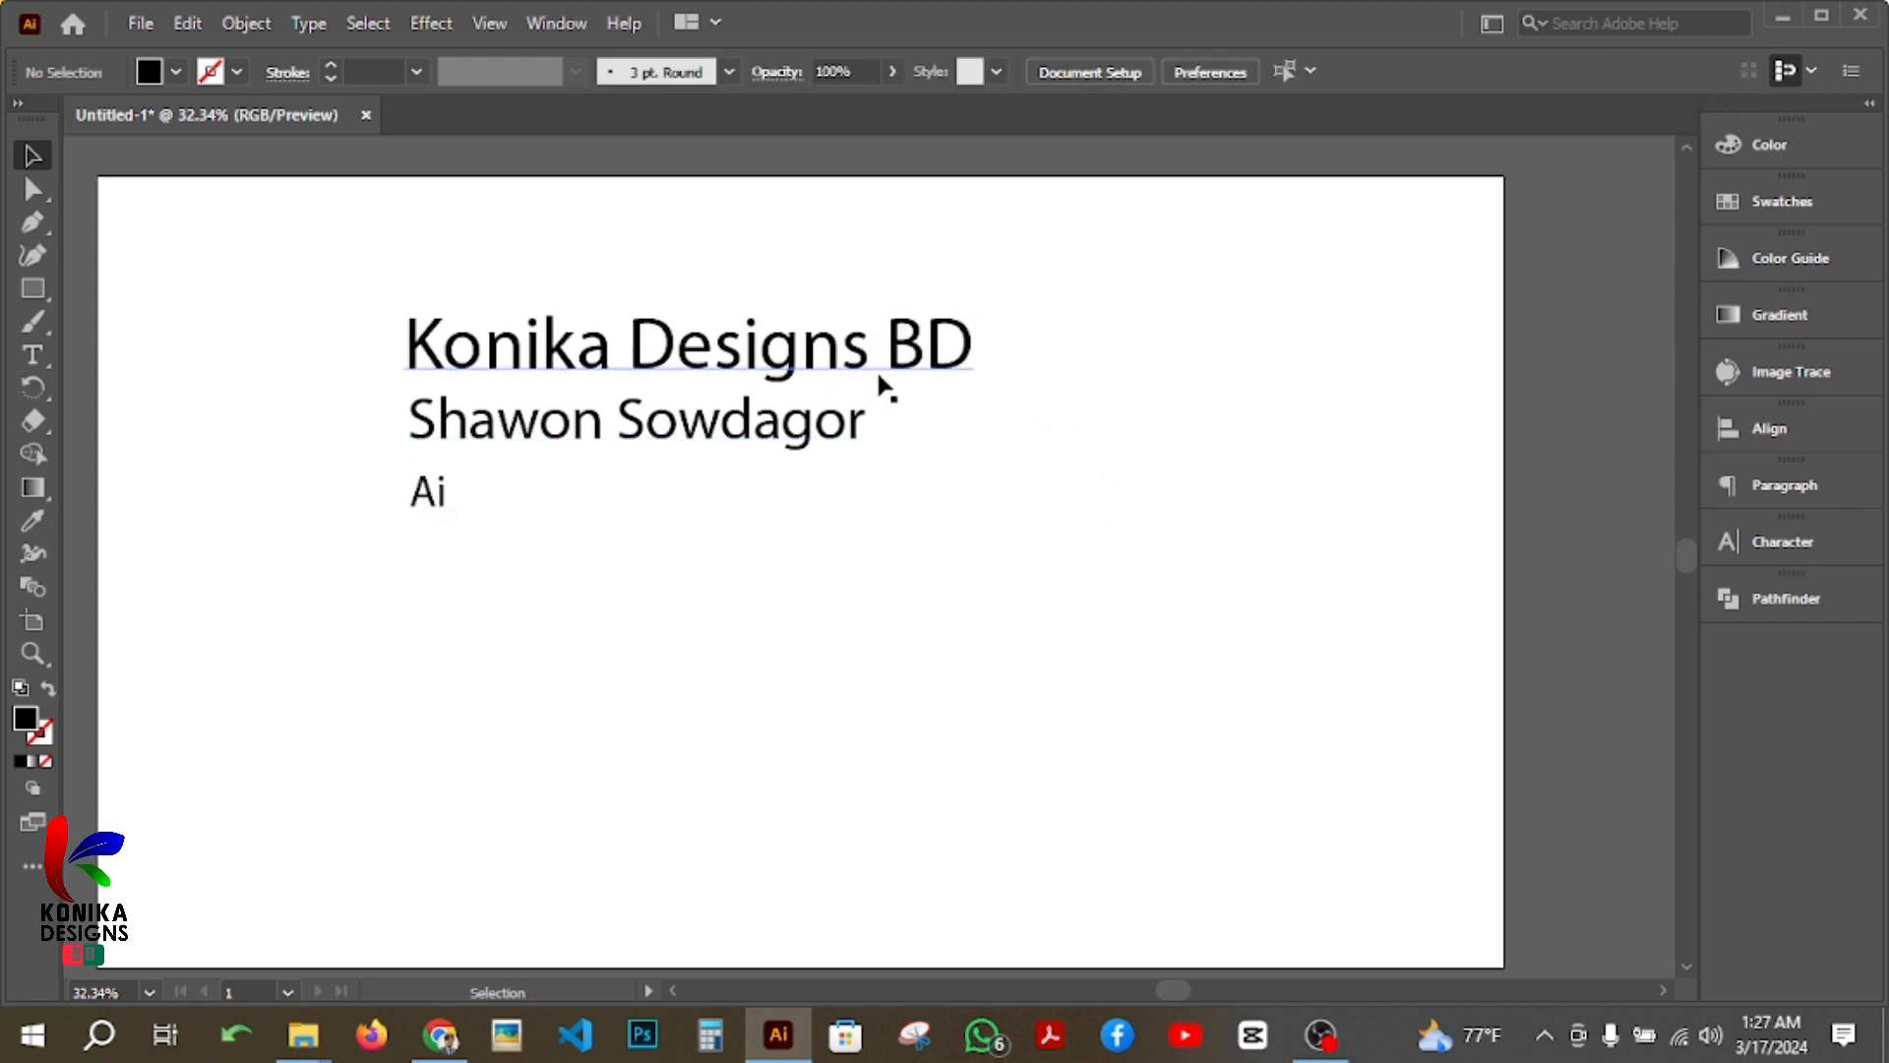
Step: Set the font of the top text line, "Konika Designs BD", to Avaboca Regular
click(837, 359)
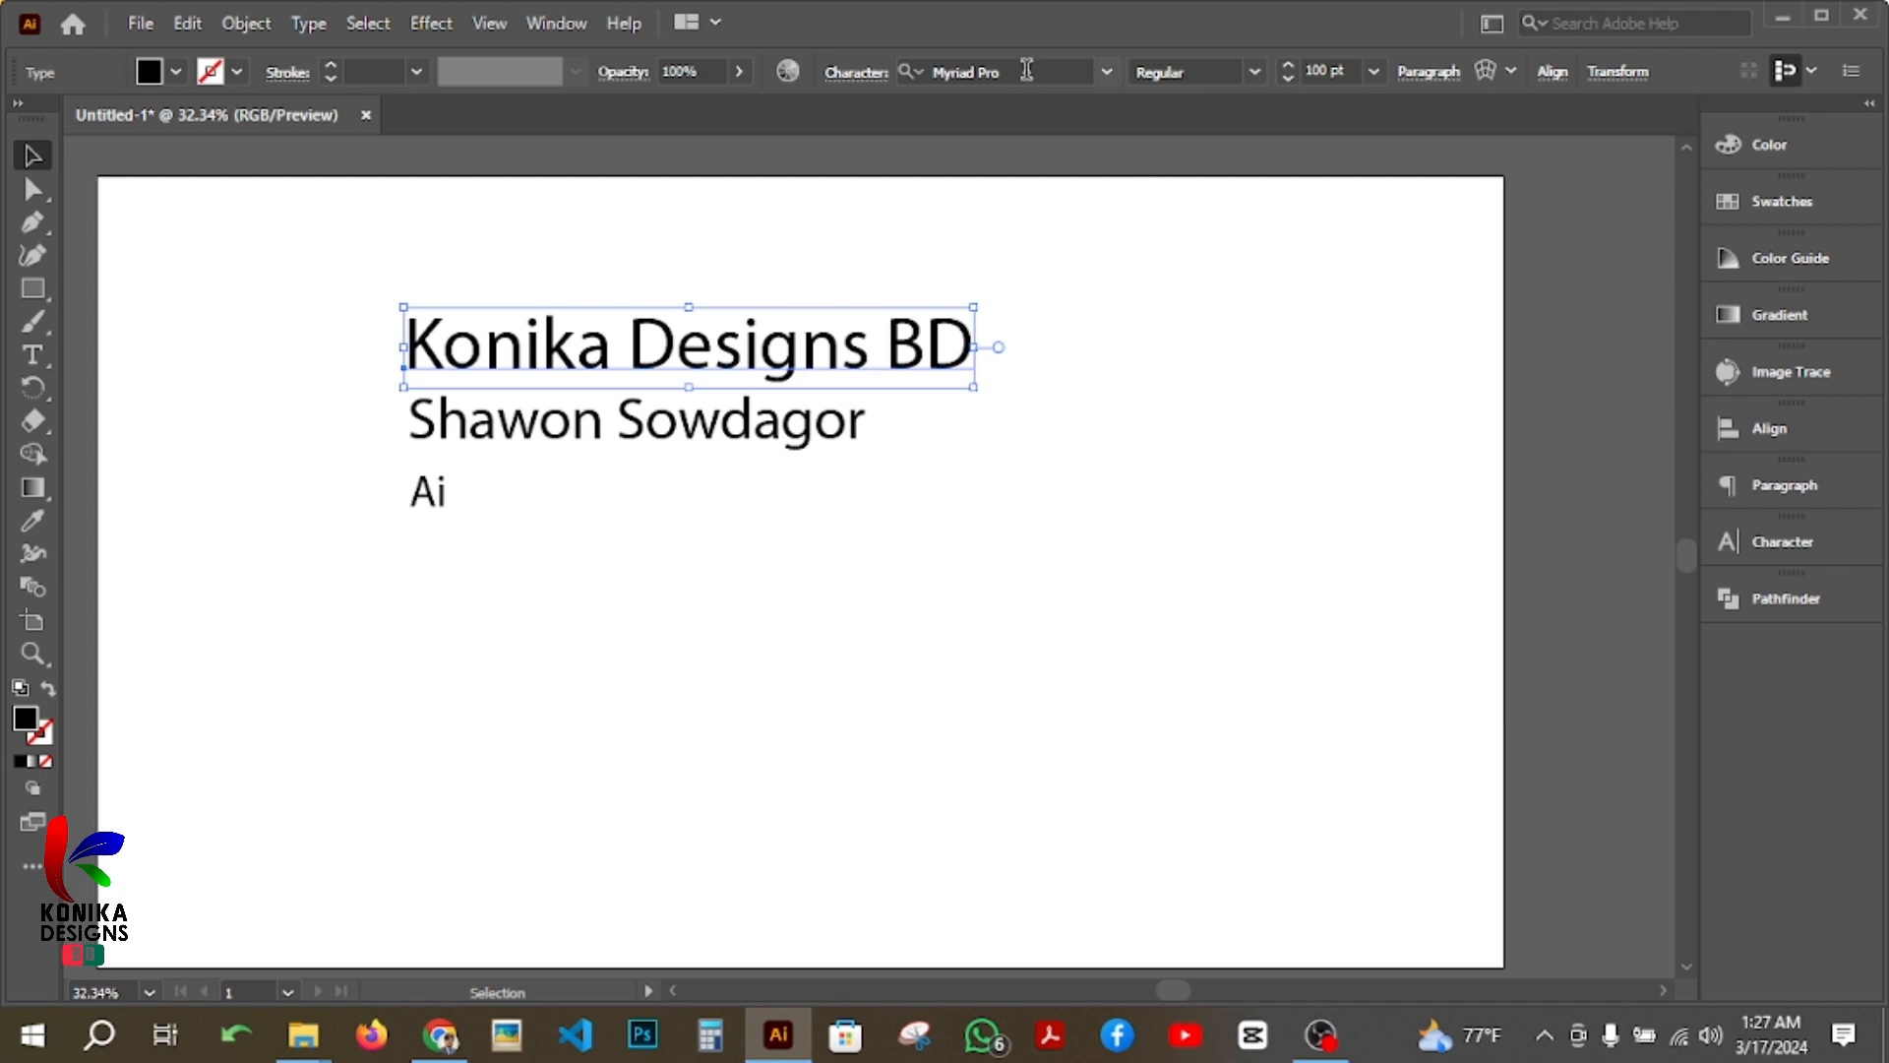
click(1108, 77)
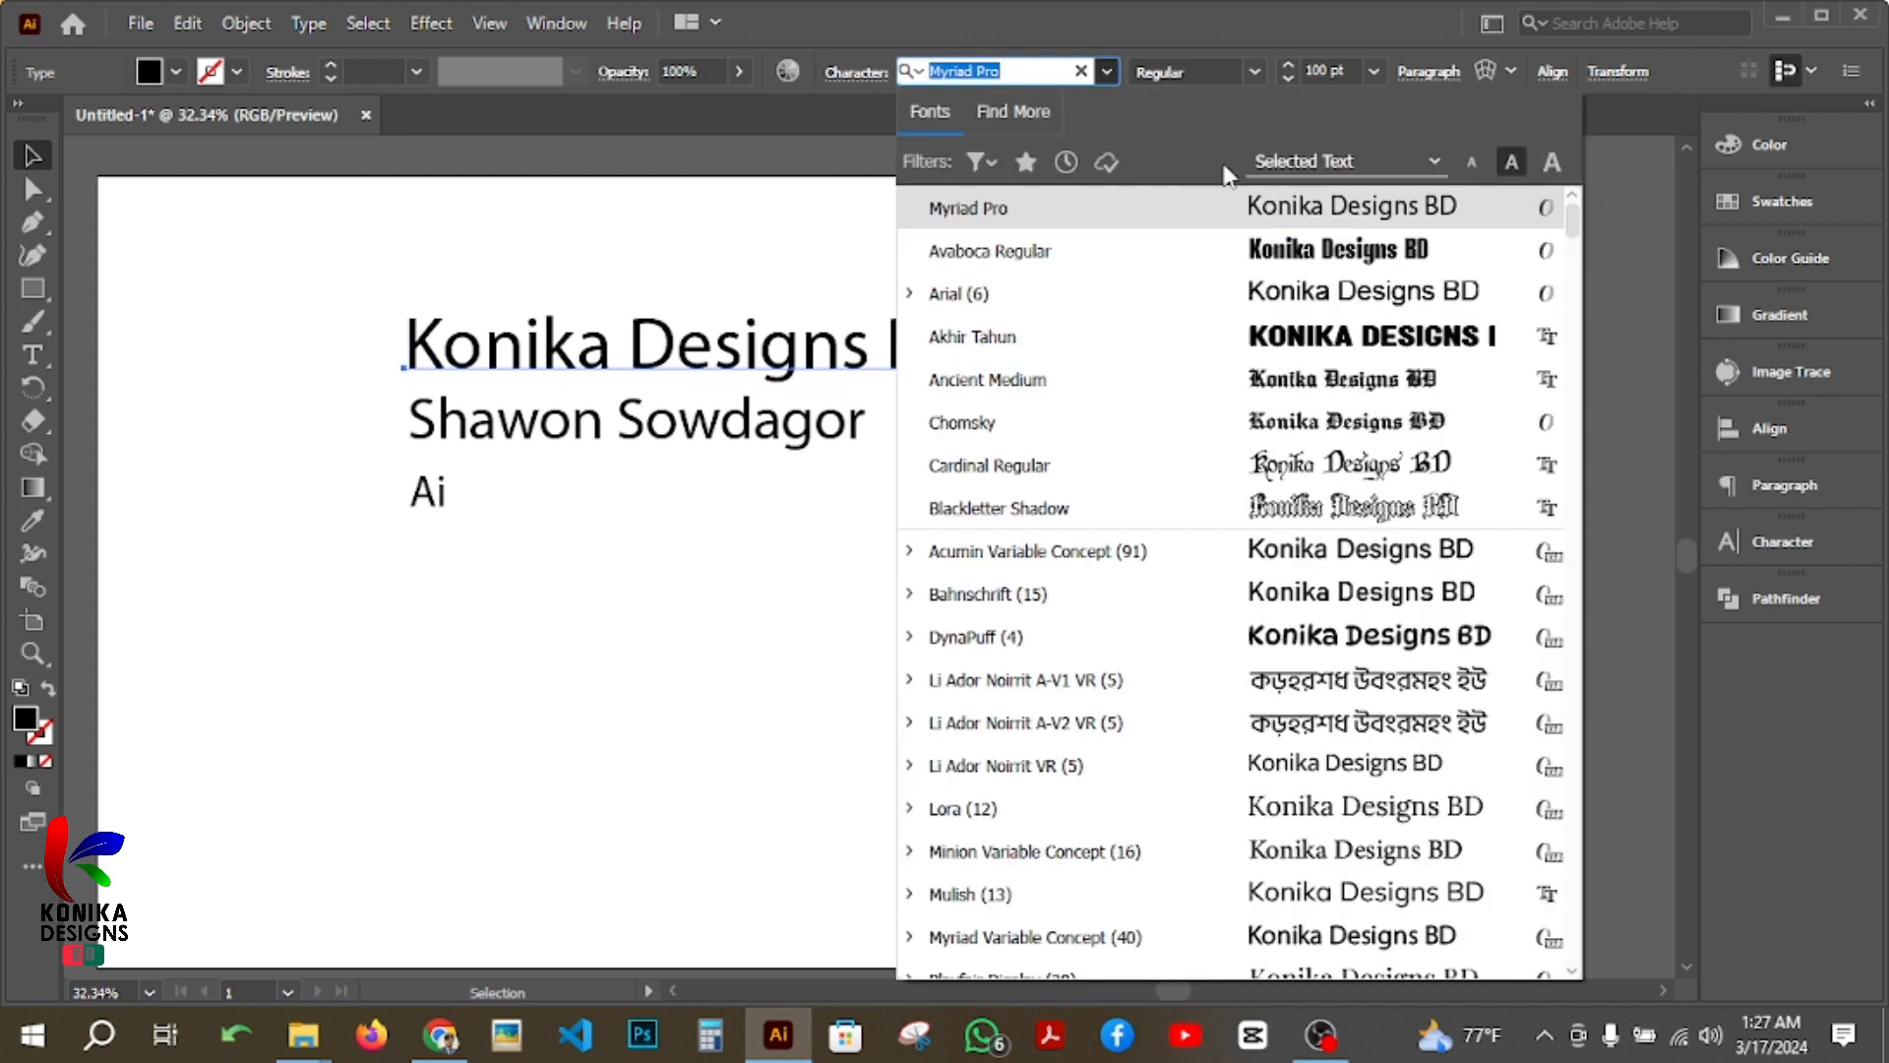
click(1262, 254)
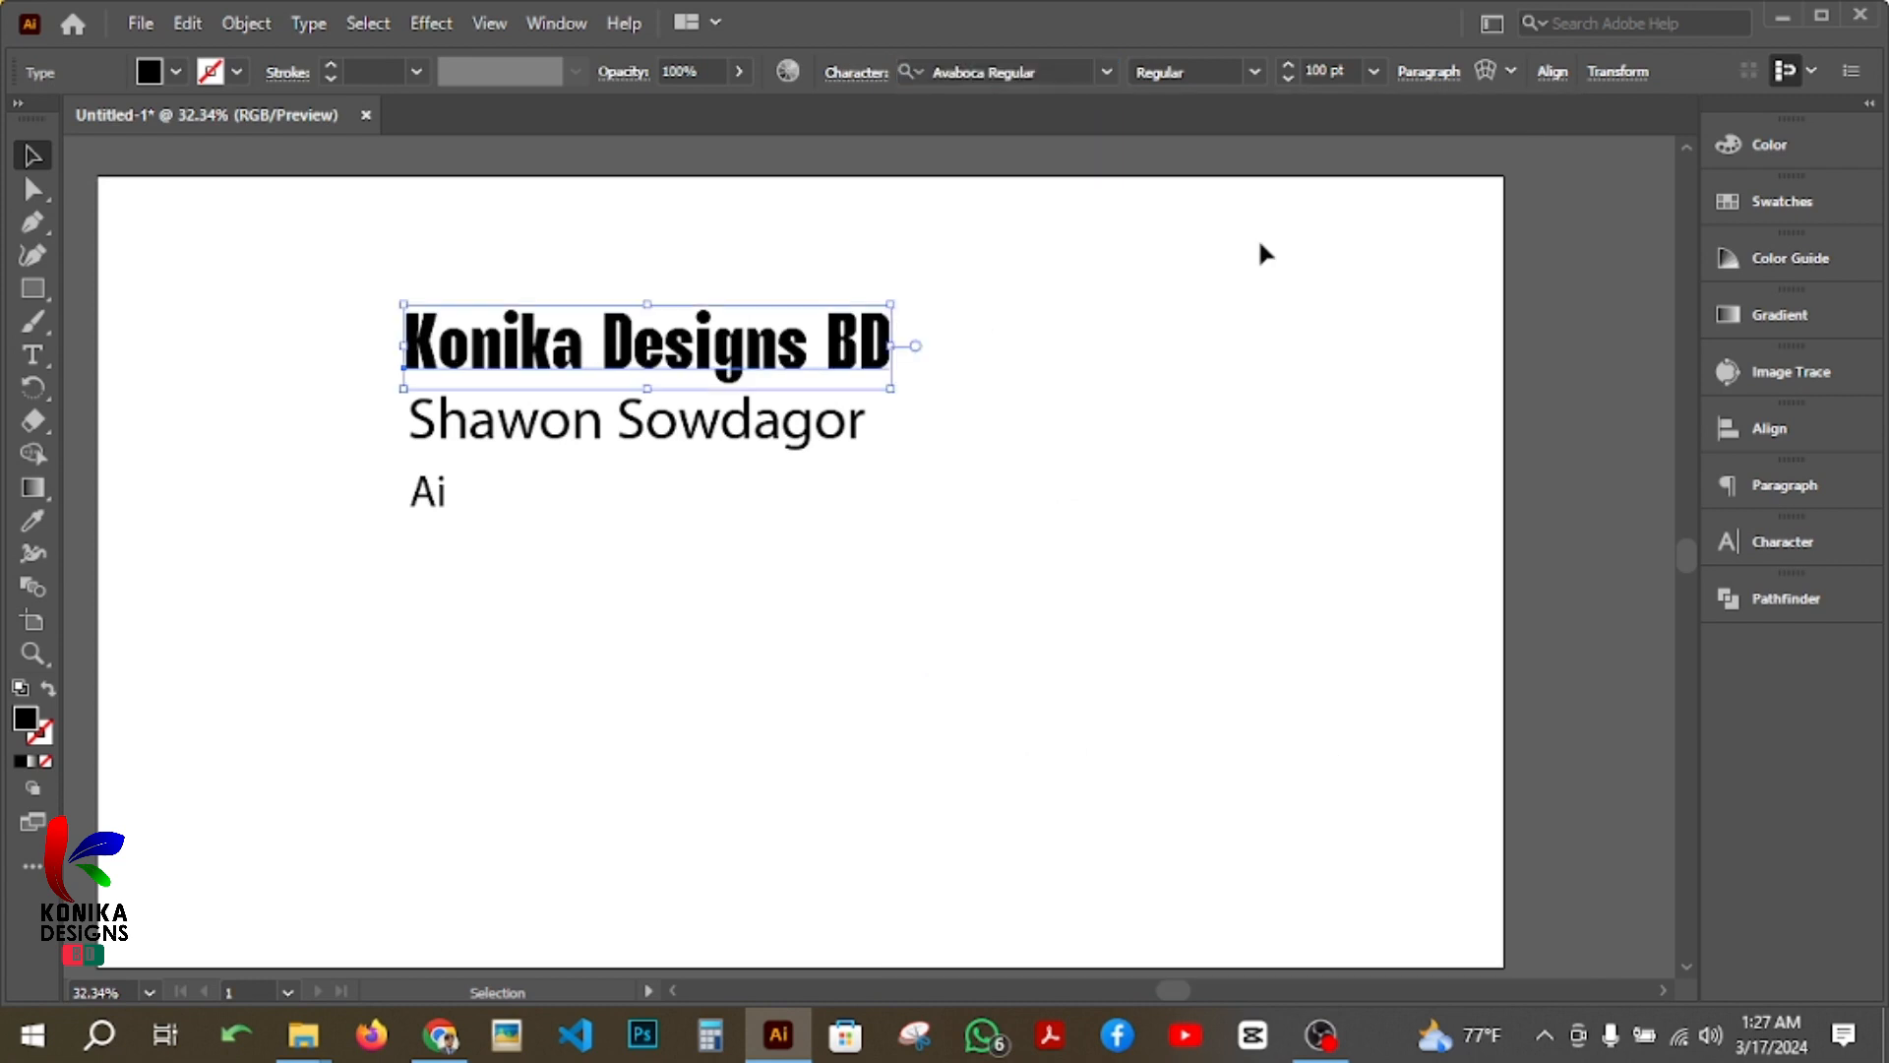
click(969, 402)
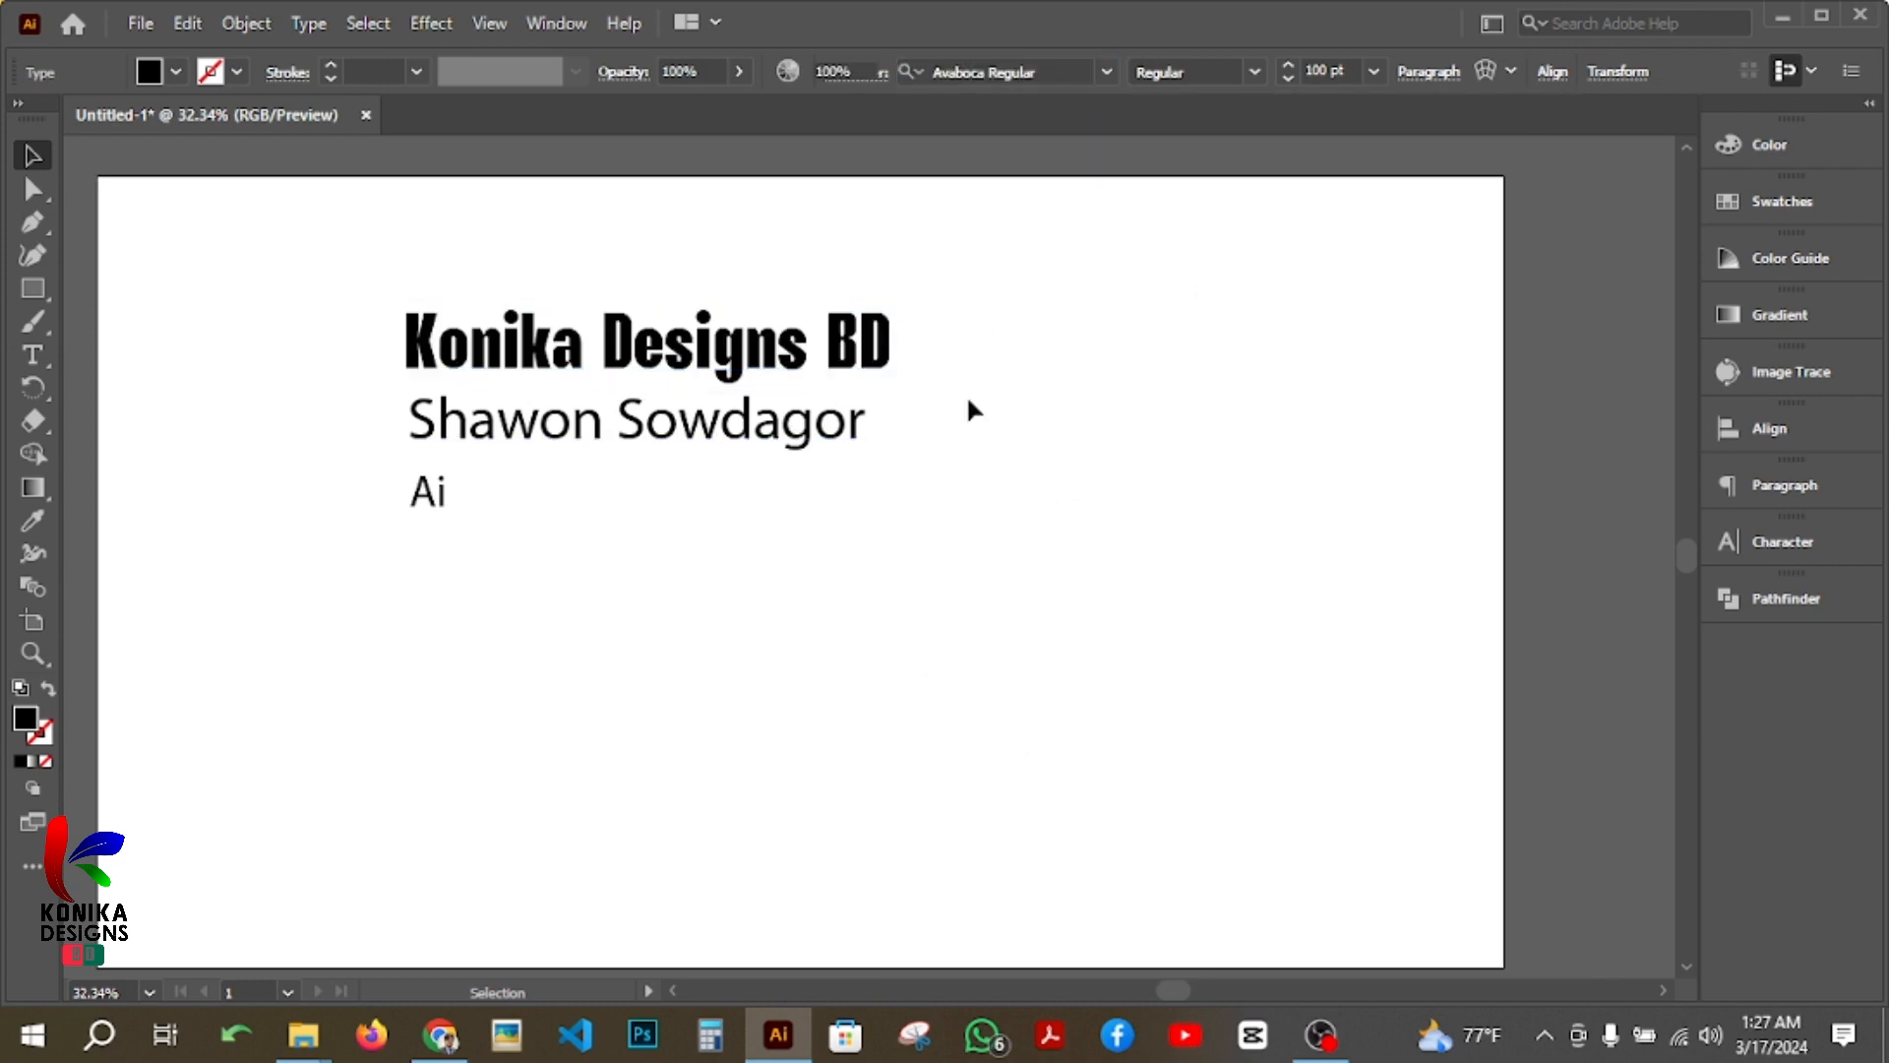
Step: Set the second text line, the full name, to the Agency FB font in Bold style
click(766, 437)
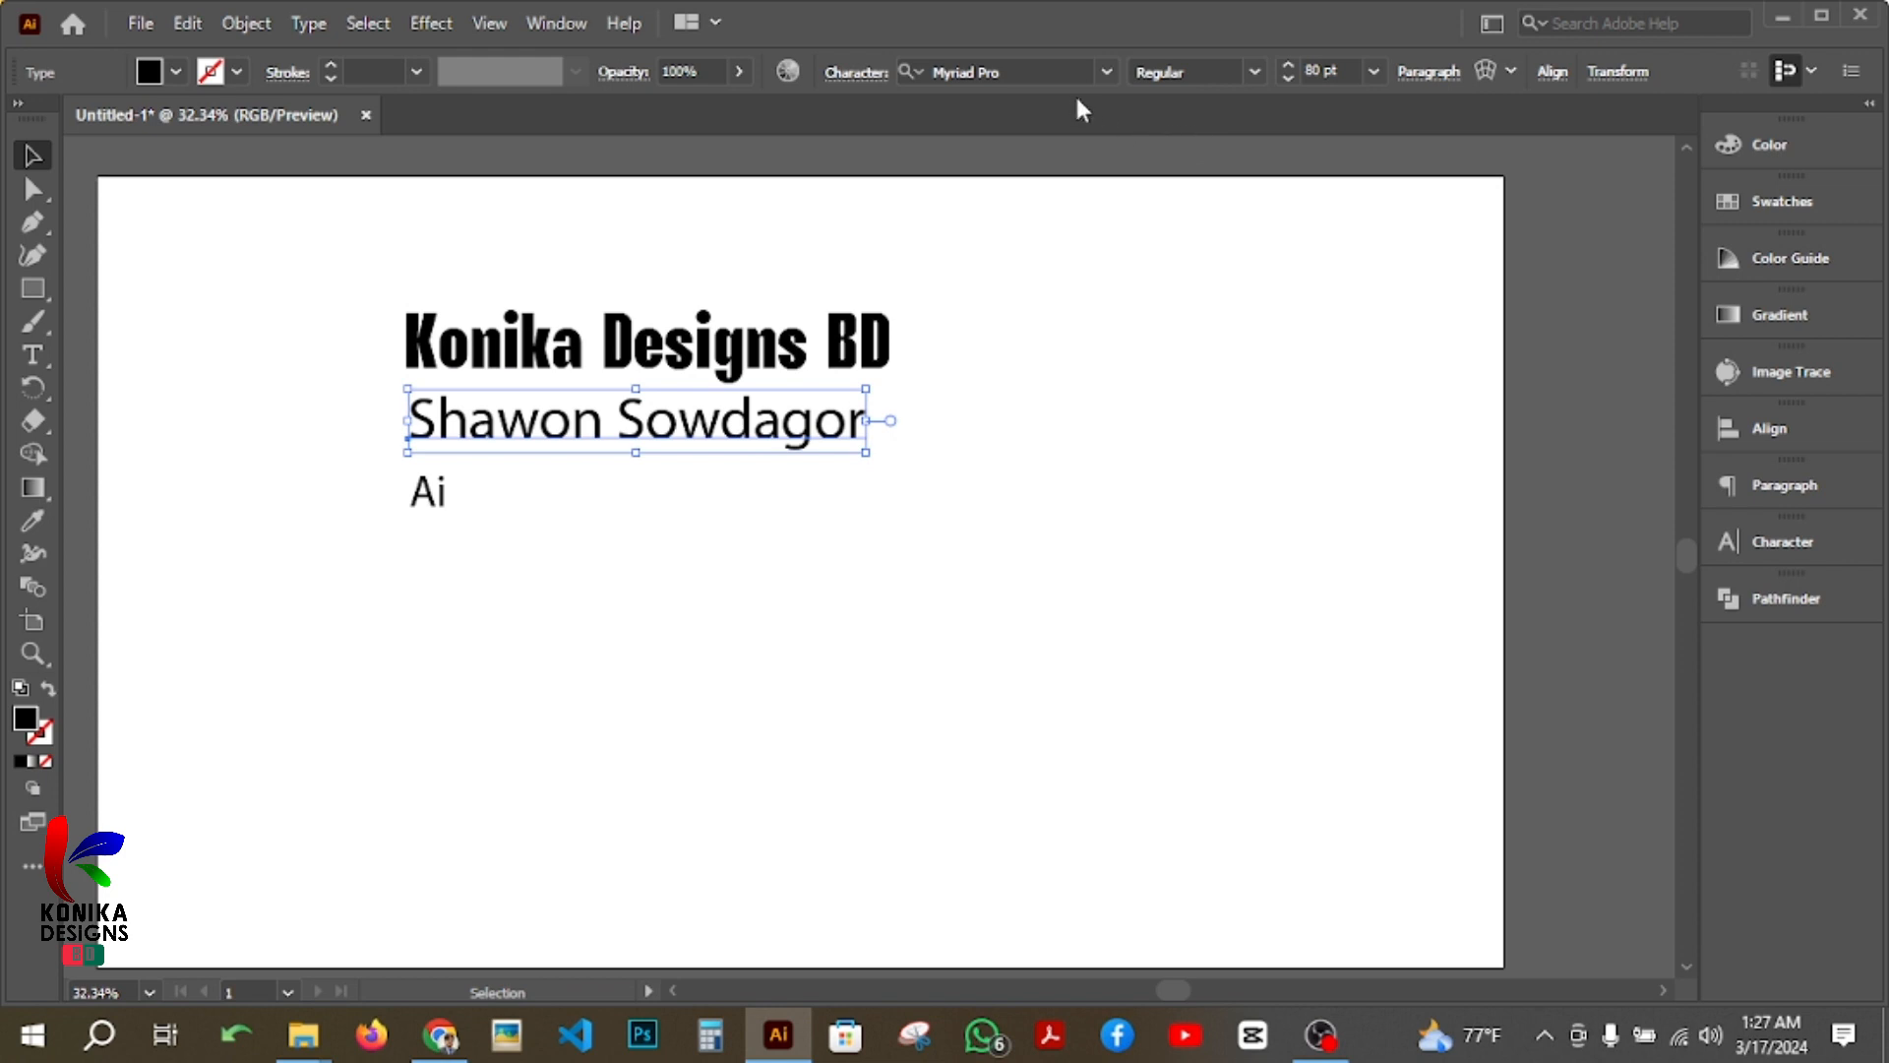
click(1108, 76)
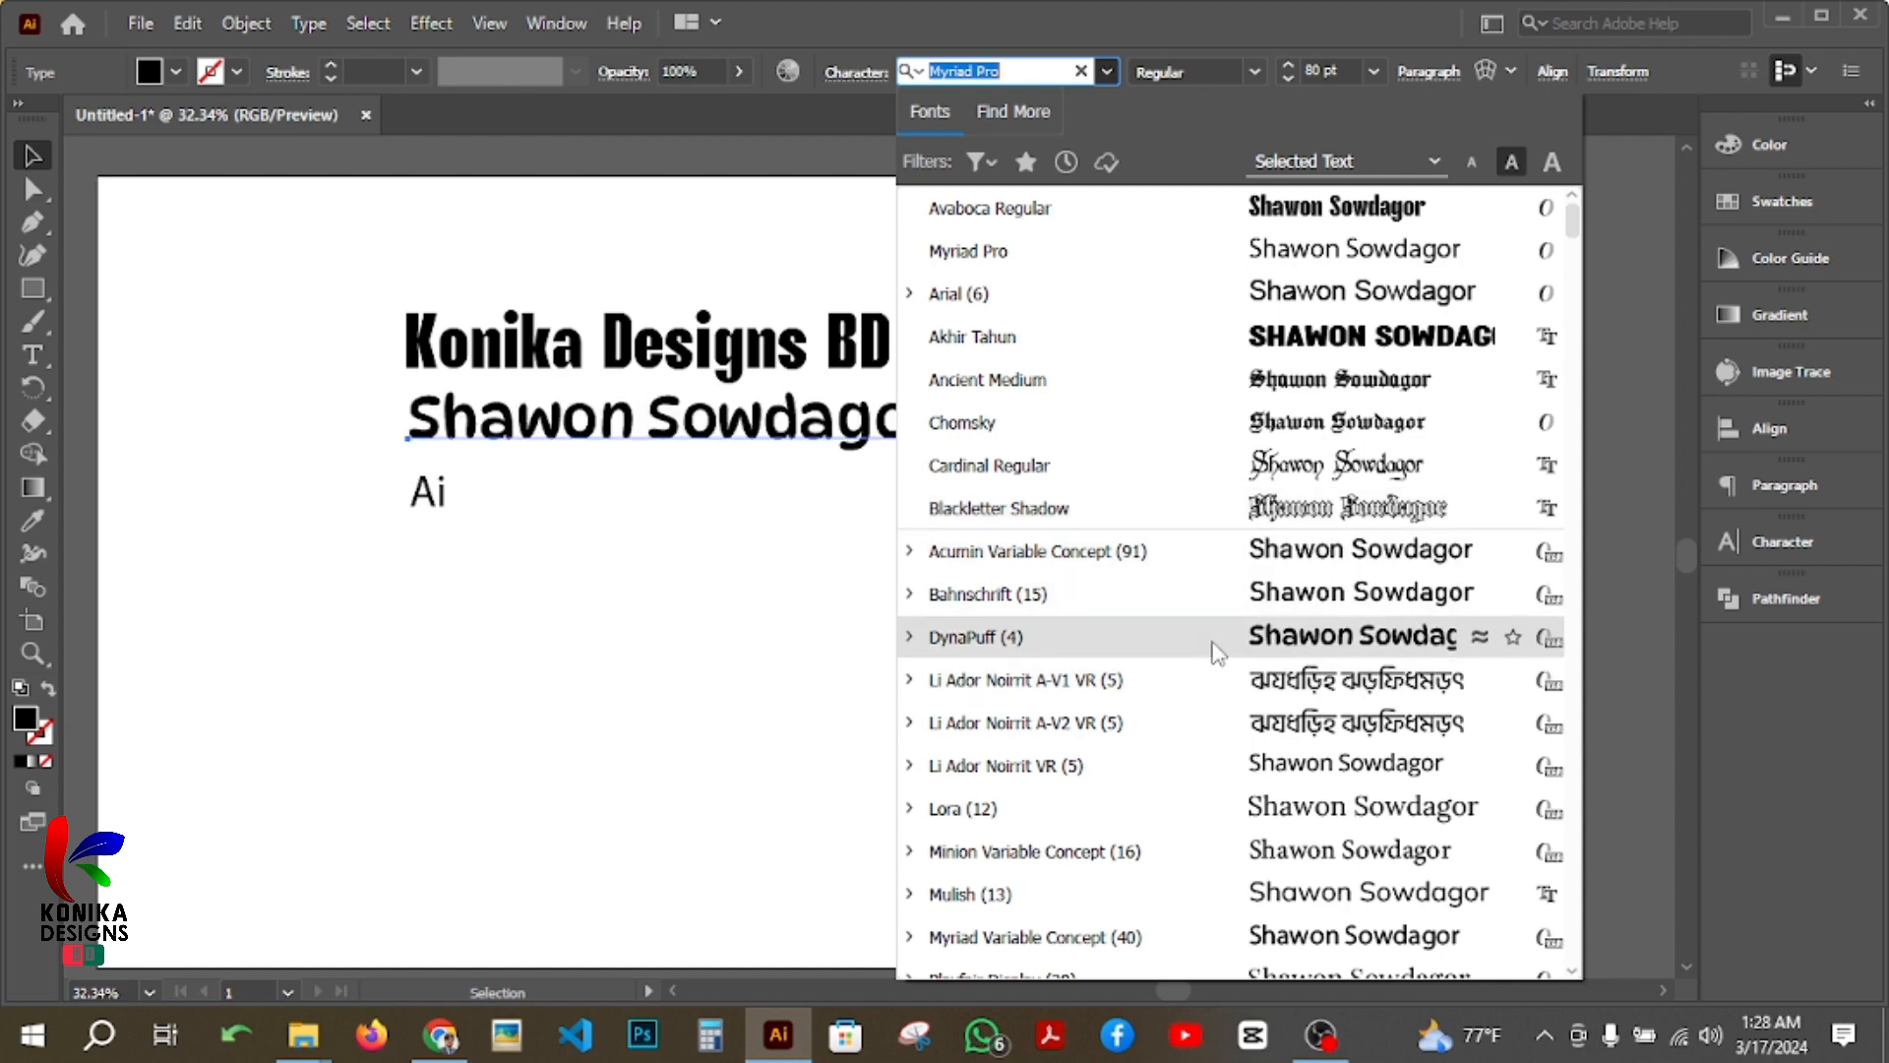
scroll(1217, 669, down, 1)
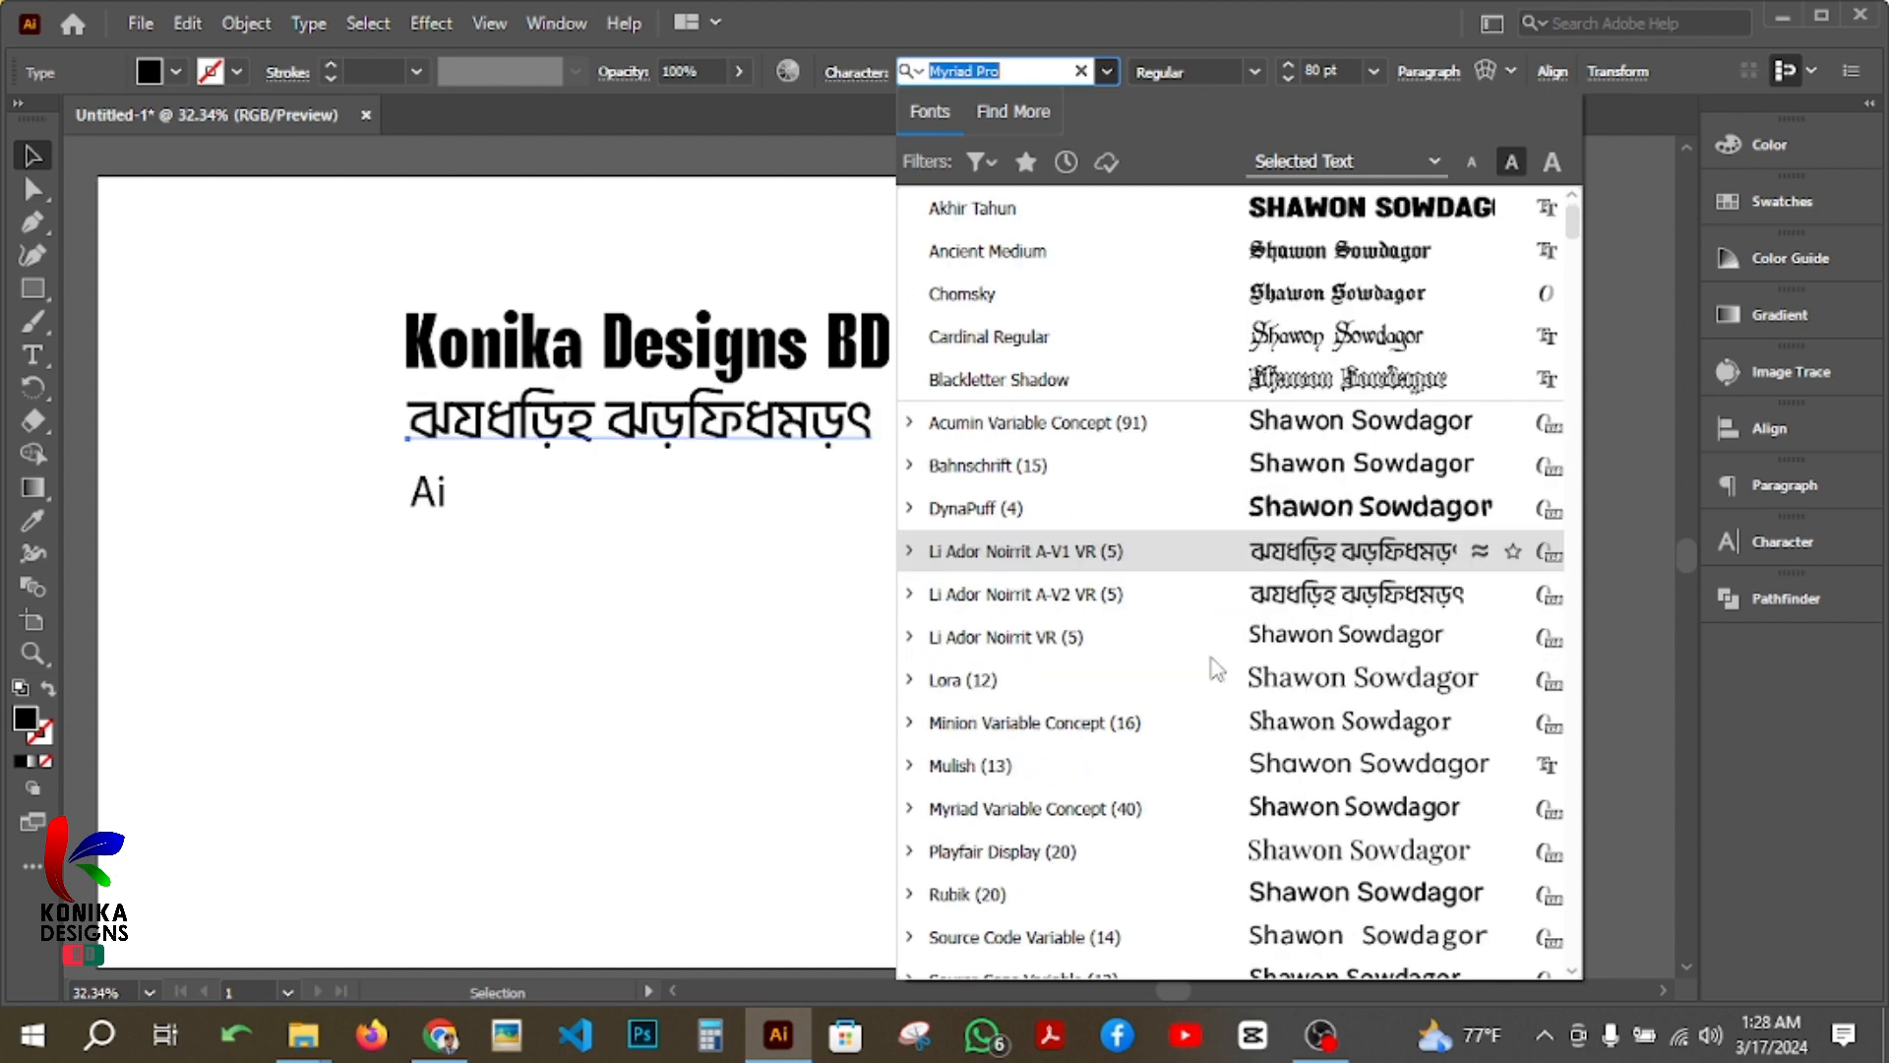
scroll(1217, 669, down, 6)
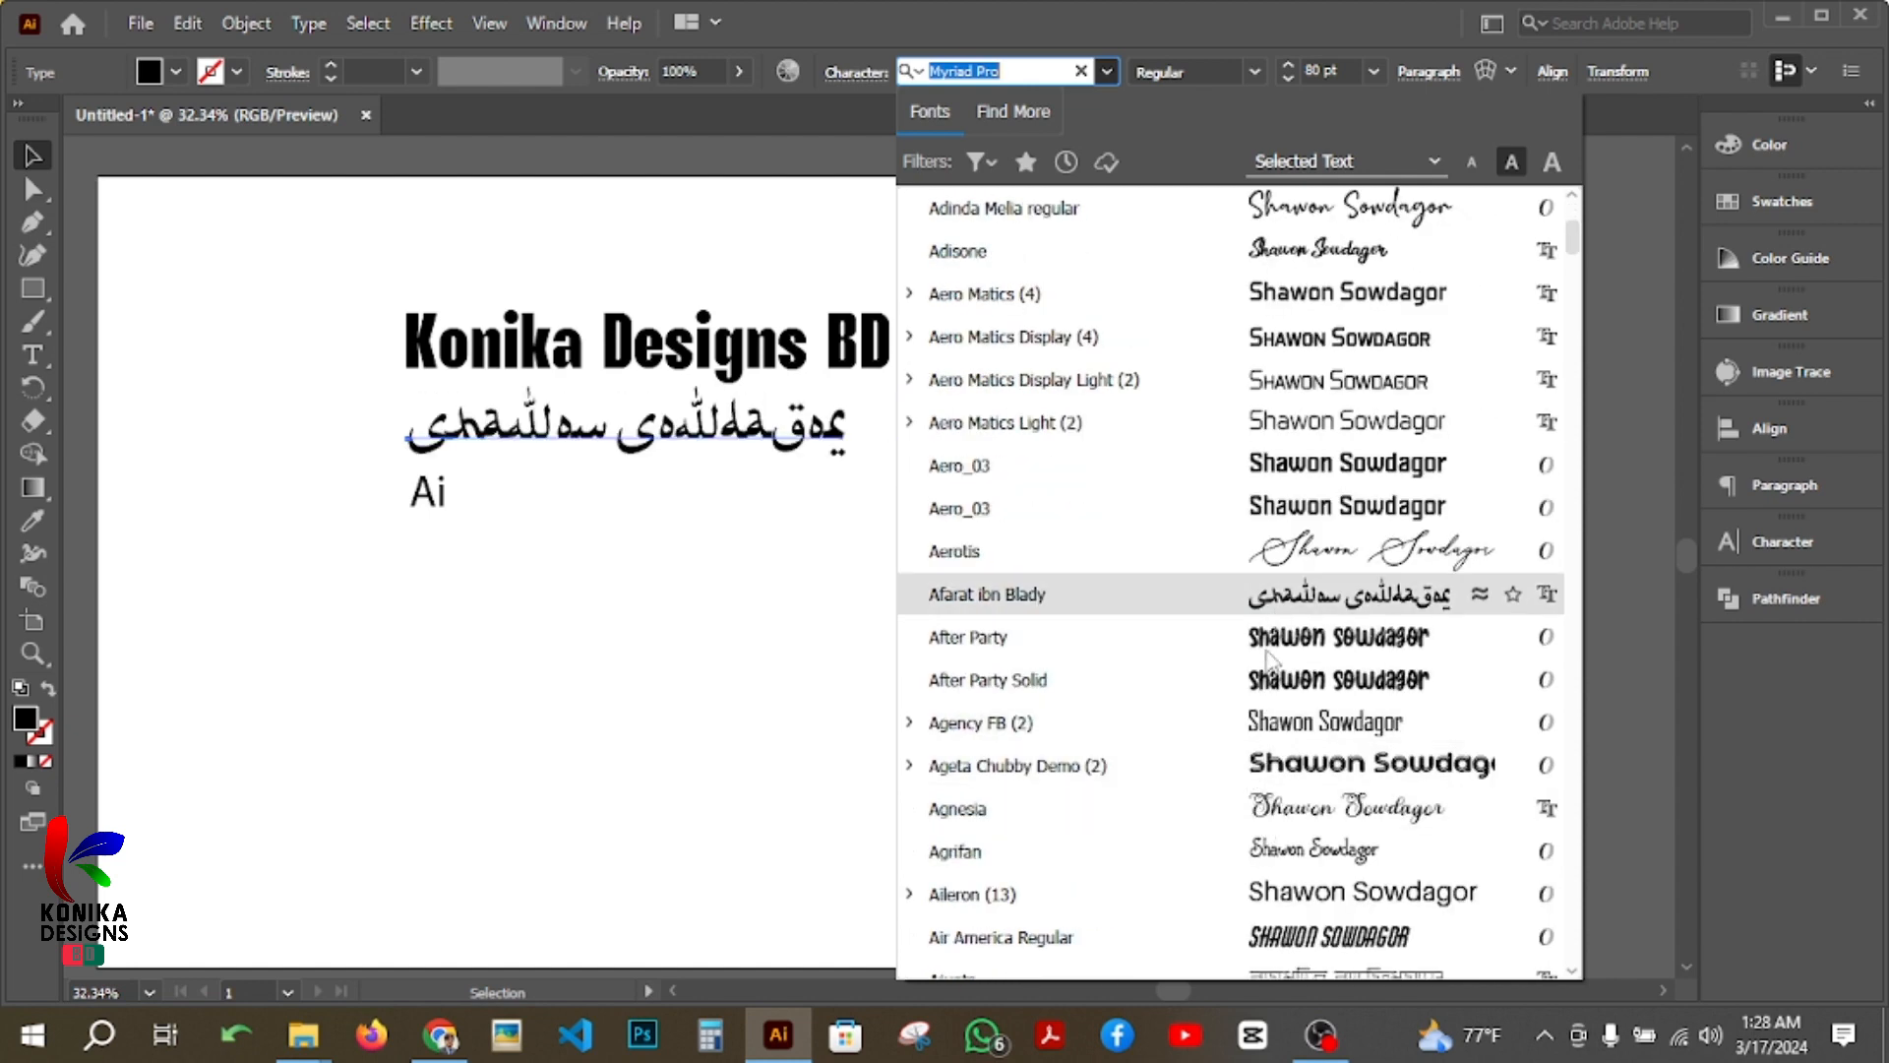
click(1248, 733)
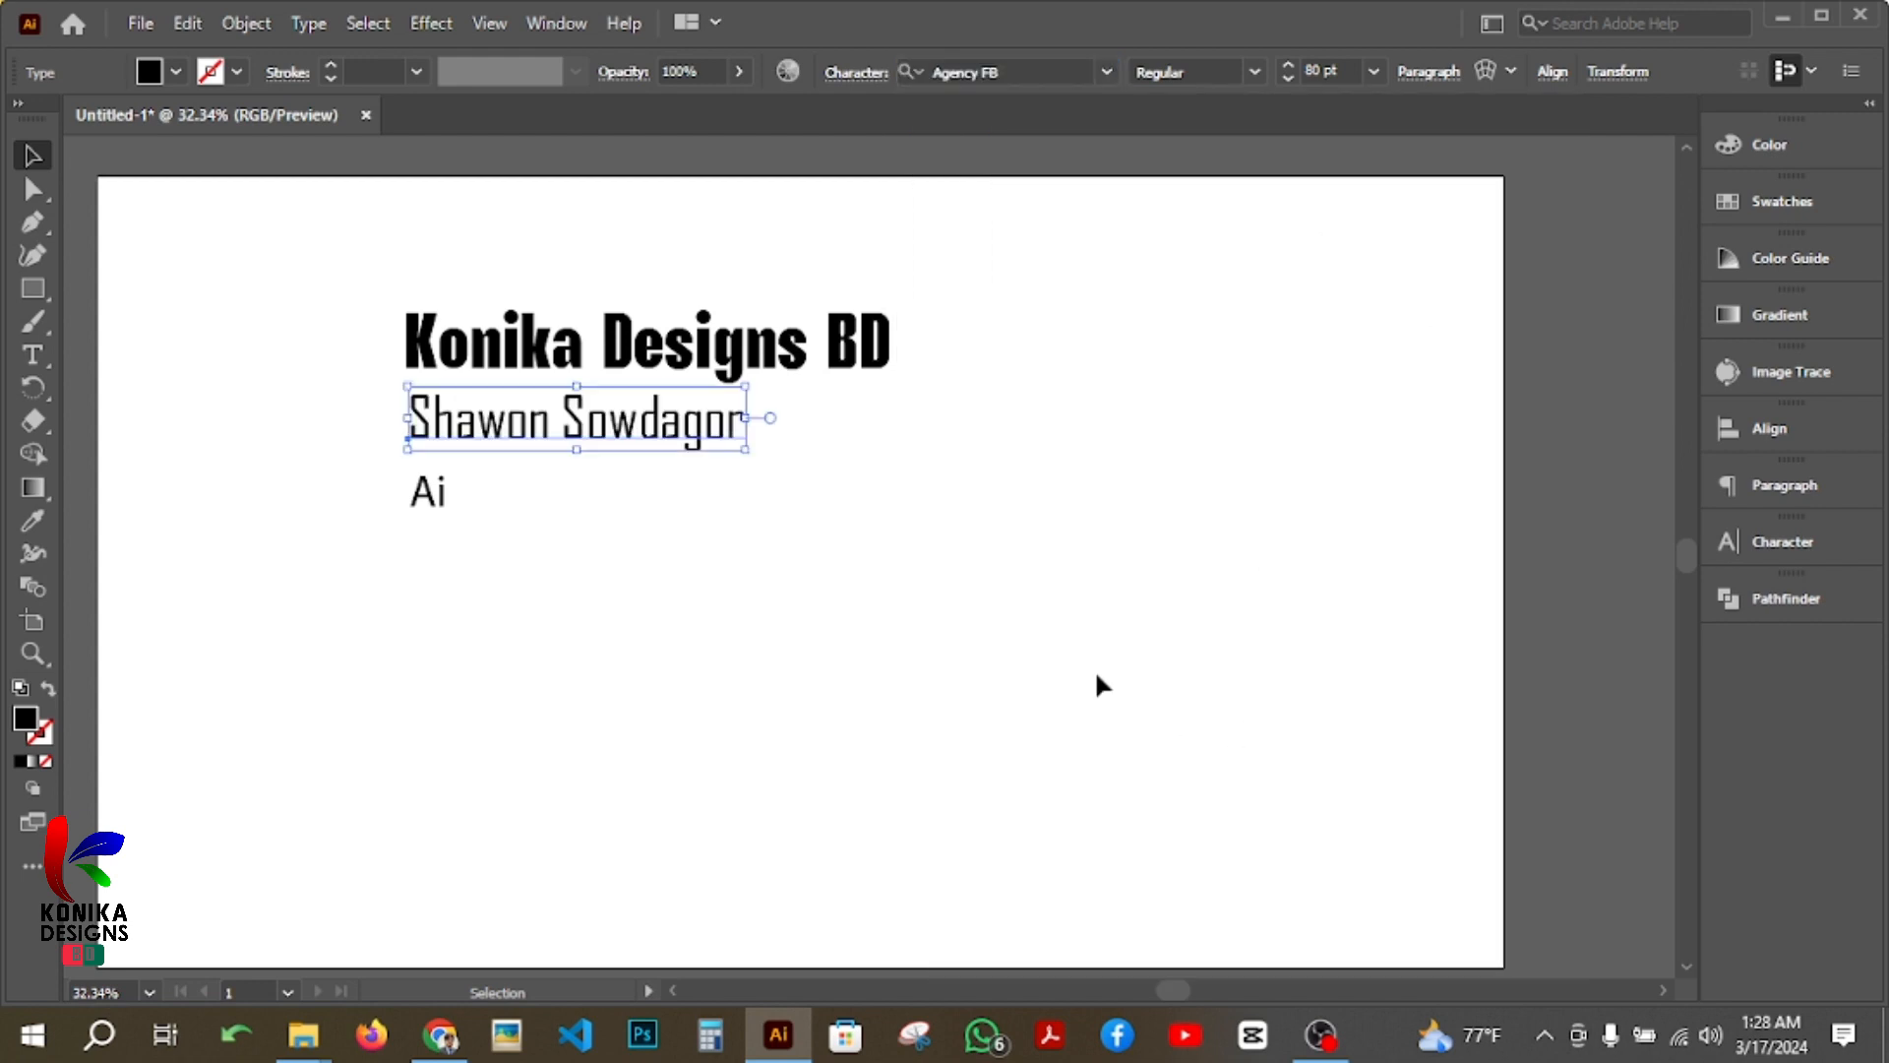
click(1257, 72)
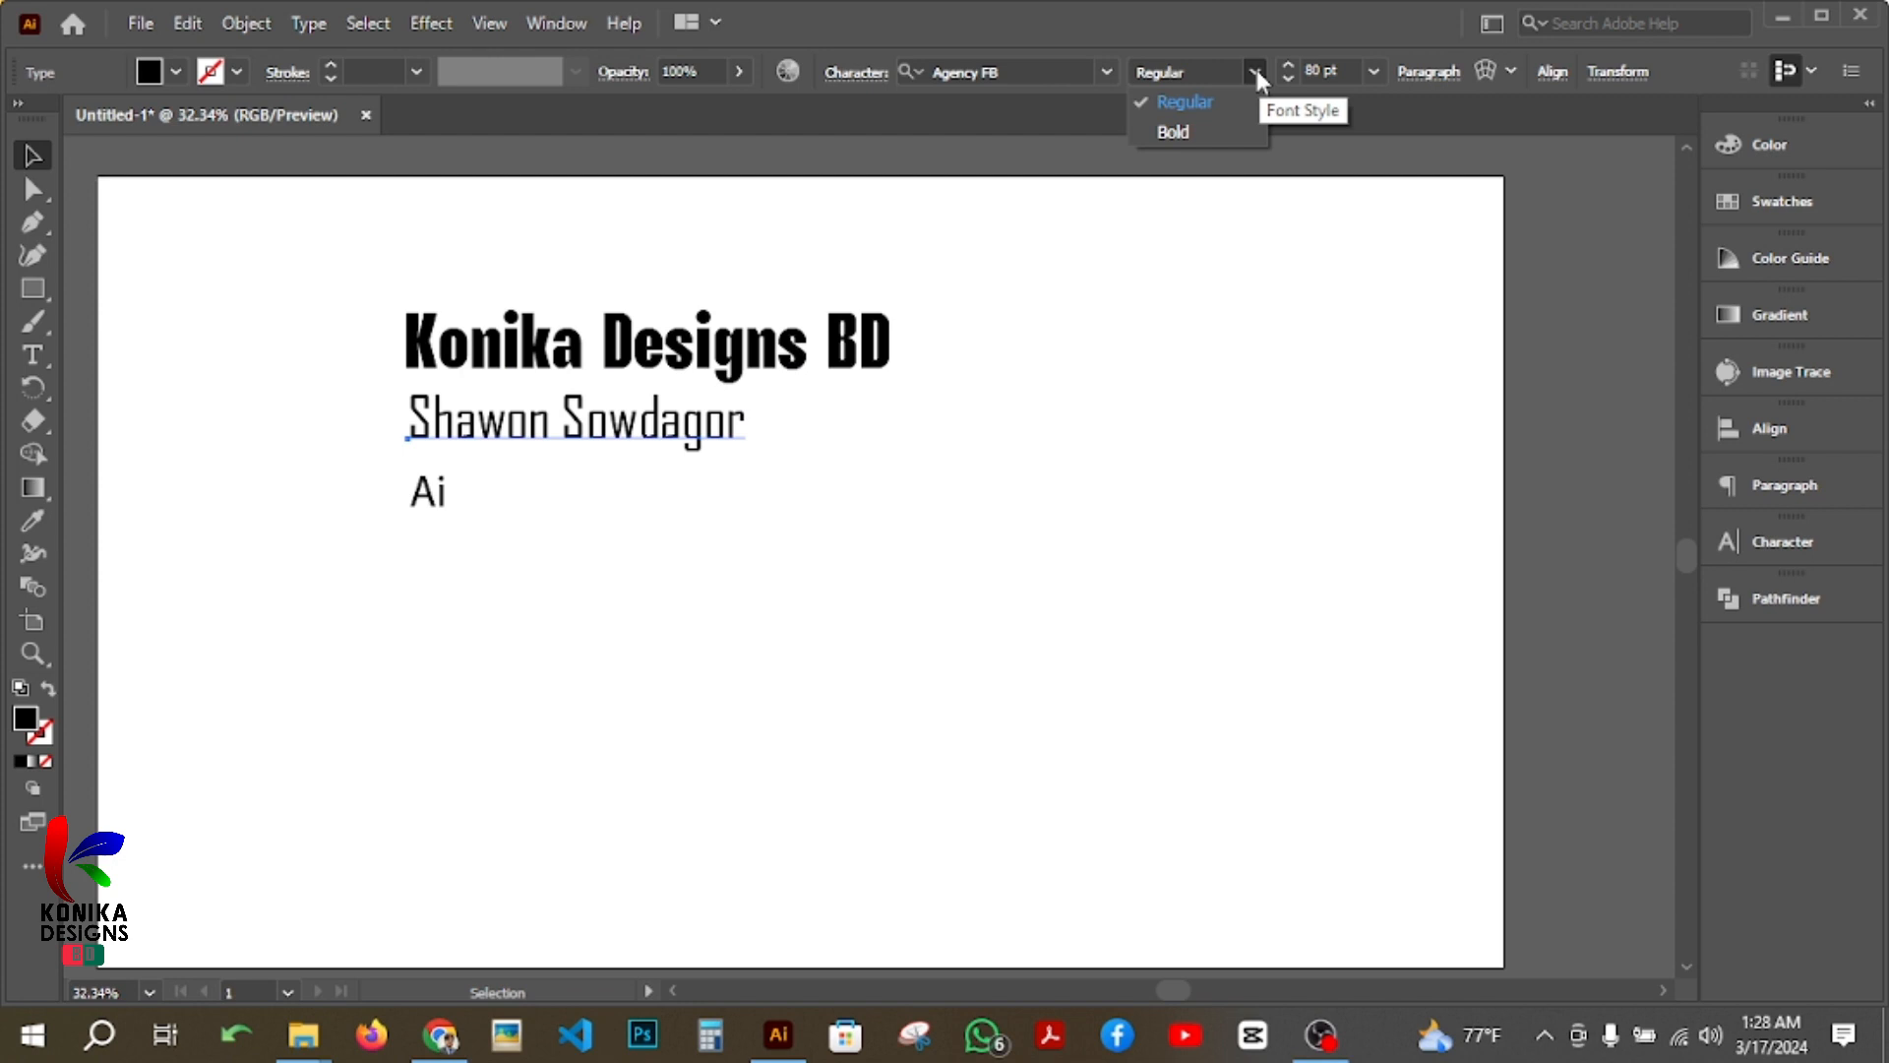
click(1177, 136)
Step: Set the font of the third text line, "Ai", to Avaboca Regular
click(438, 500)
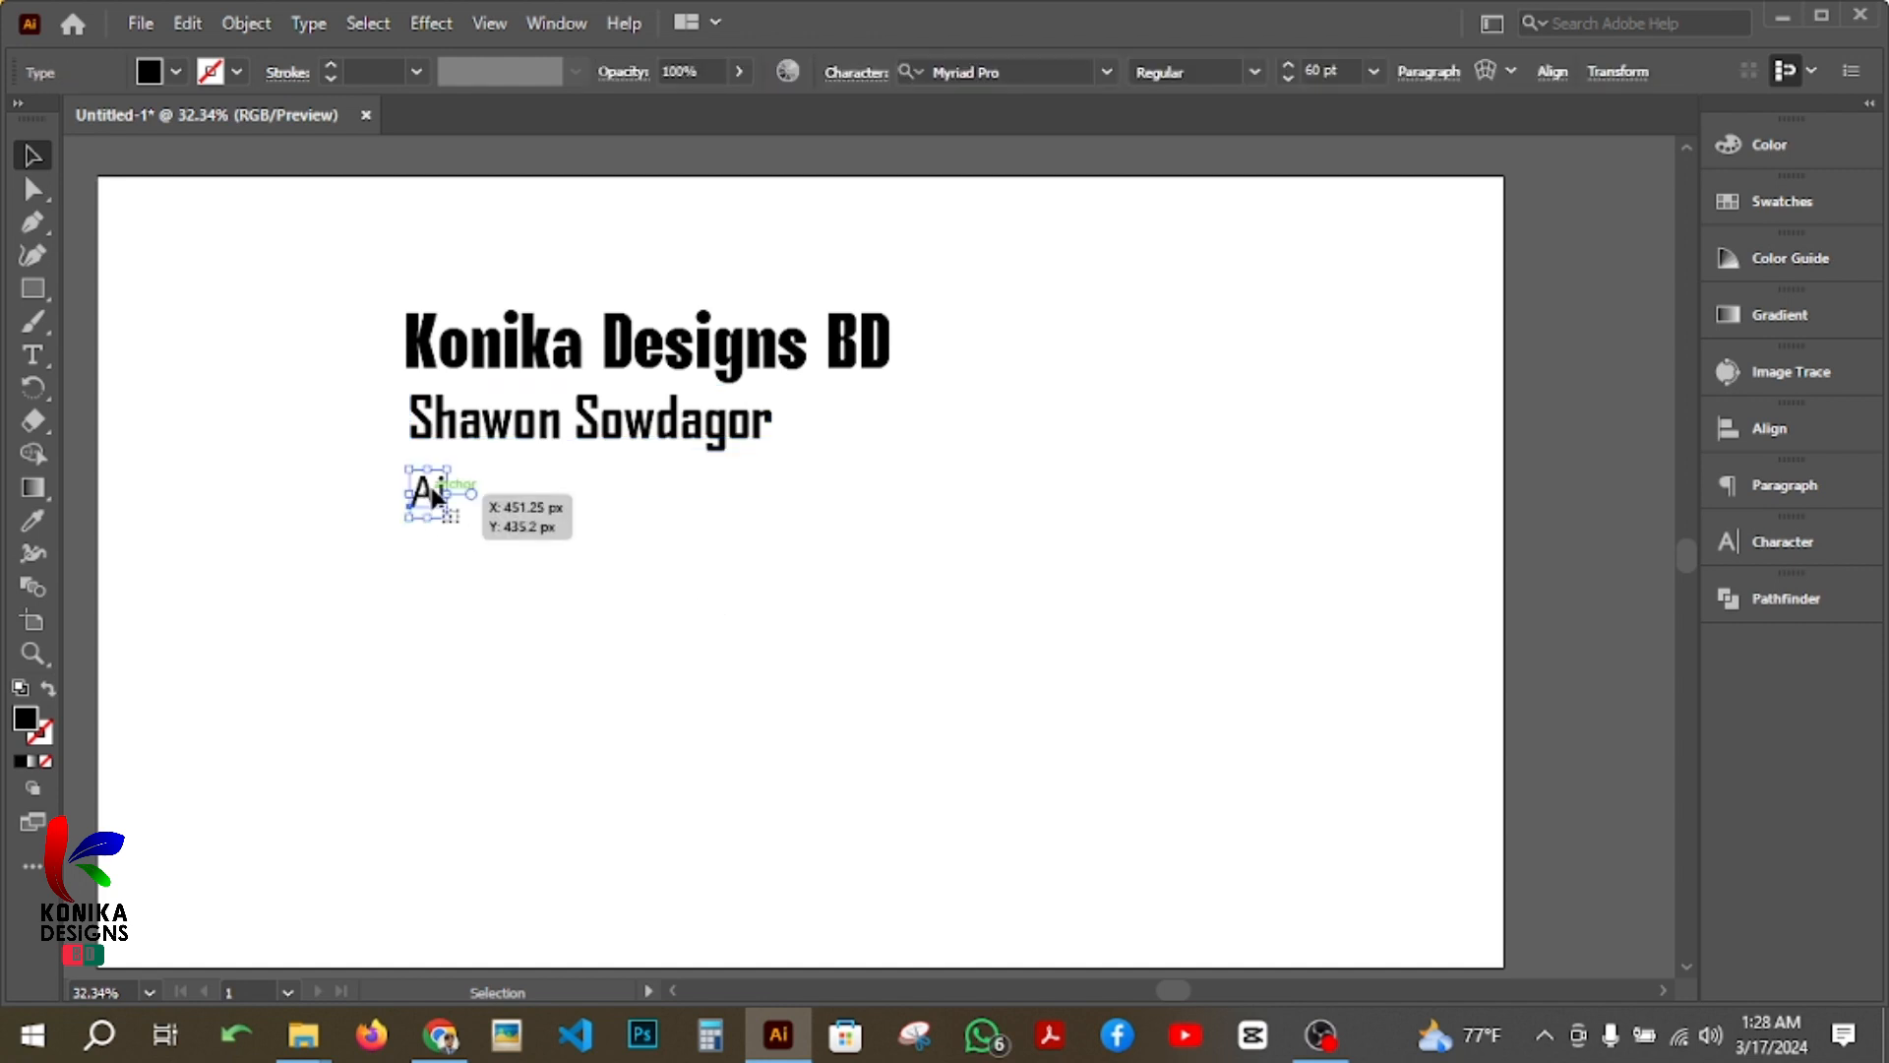
click(1107, 71)
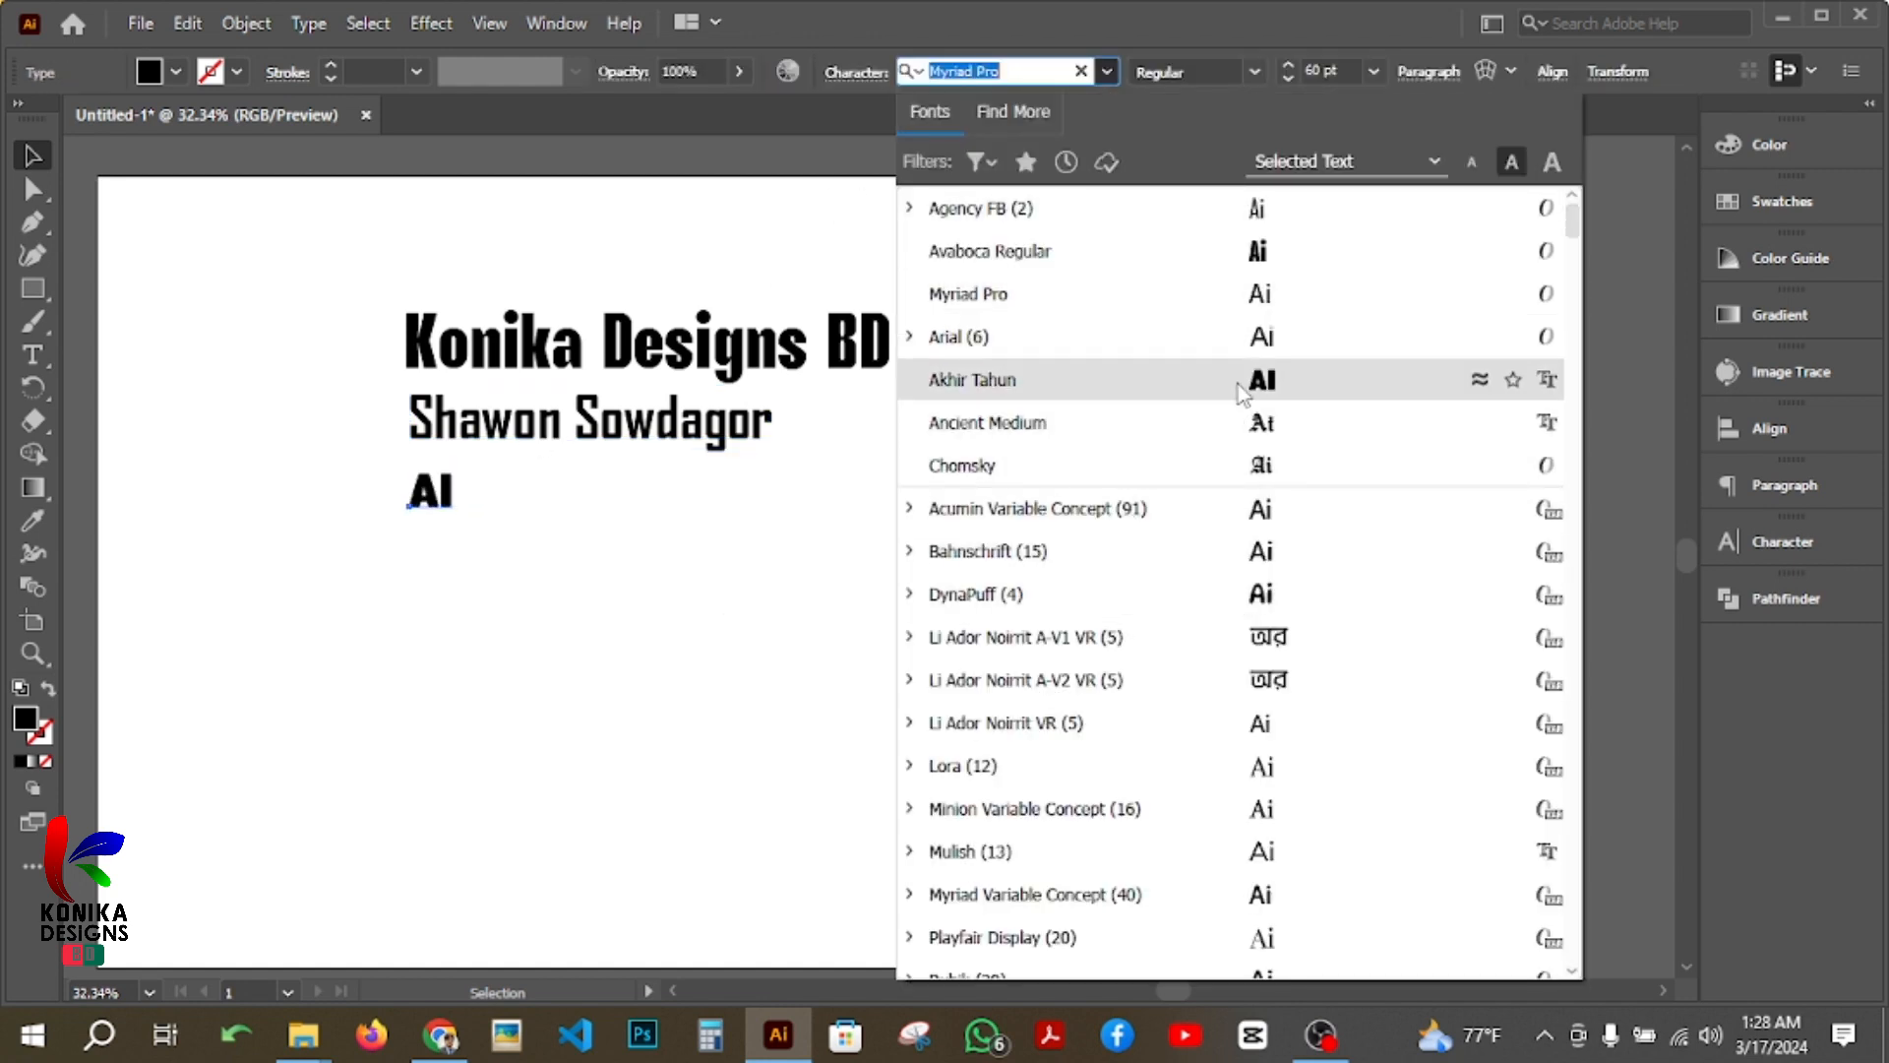
click(1257, 258)
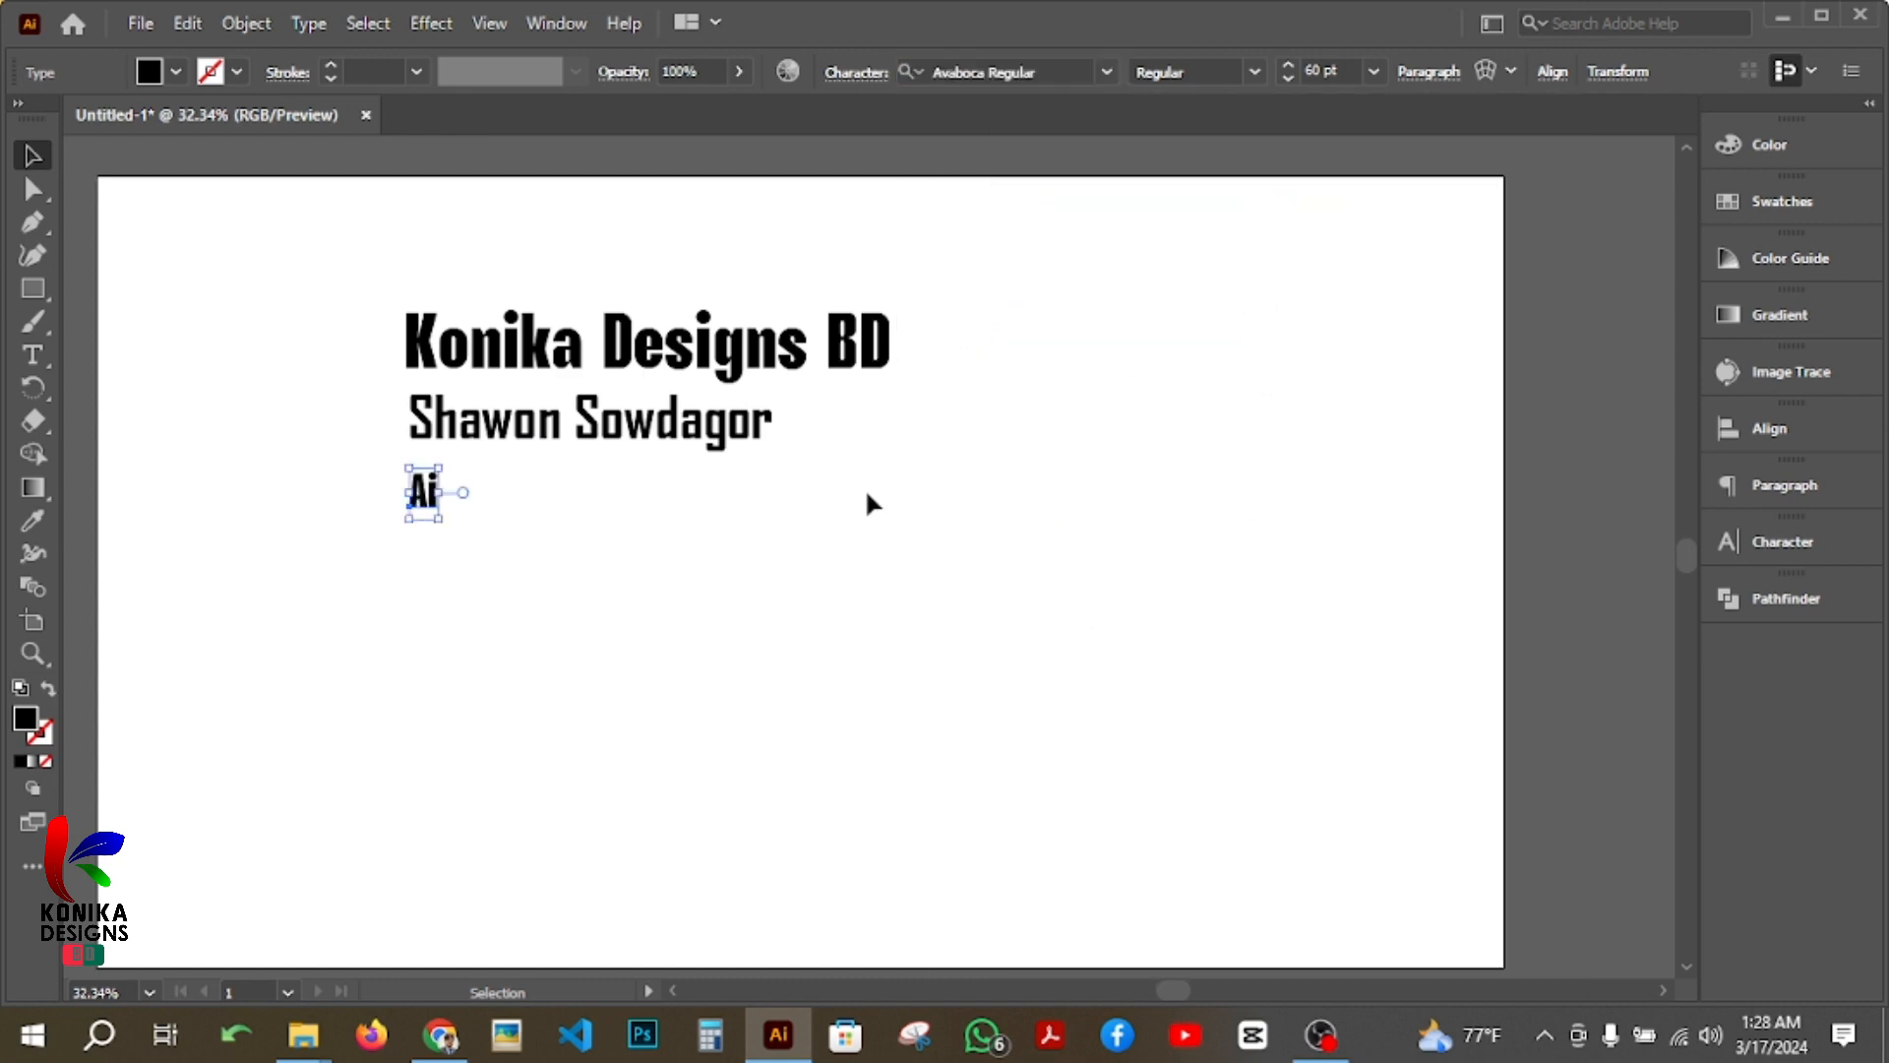
click(797, 487)
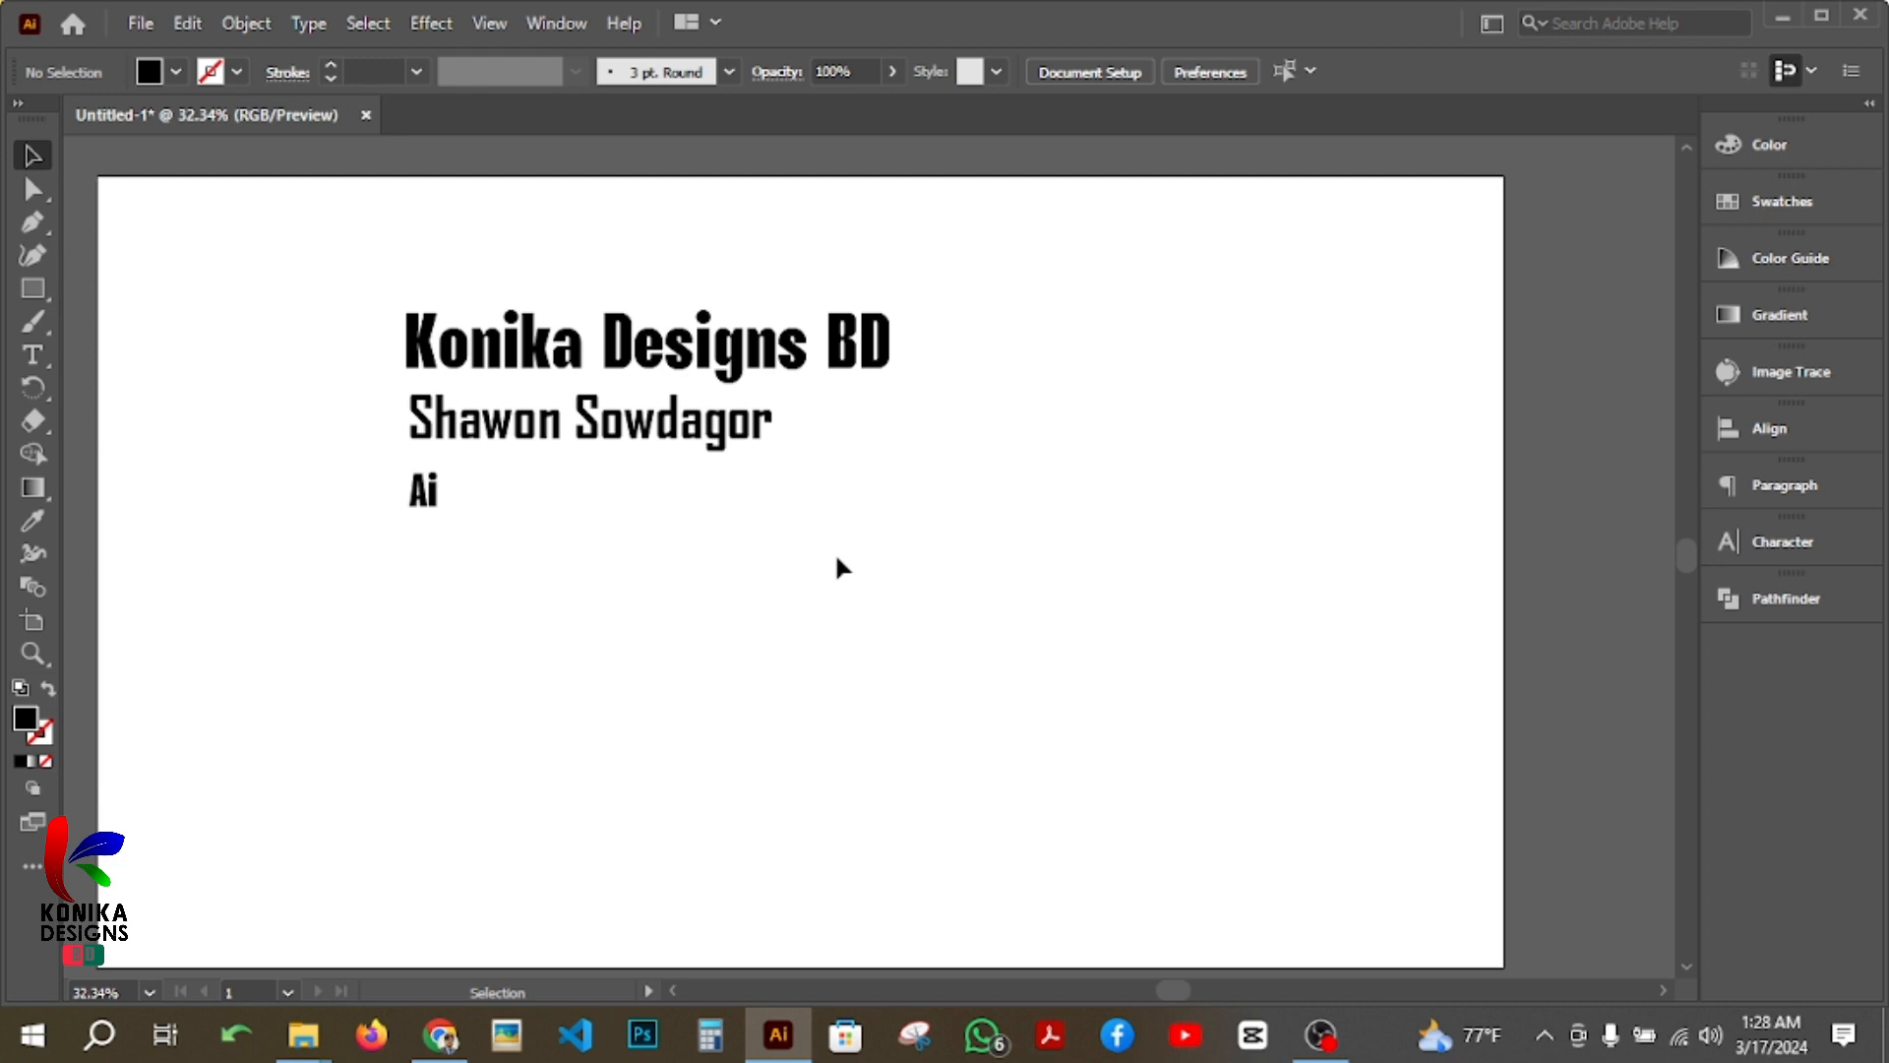
Step: Fill the whole top text line, "Konika Designs BD", with the pure red swatch
click(631, 384)
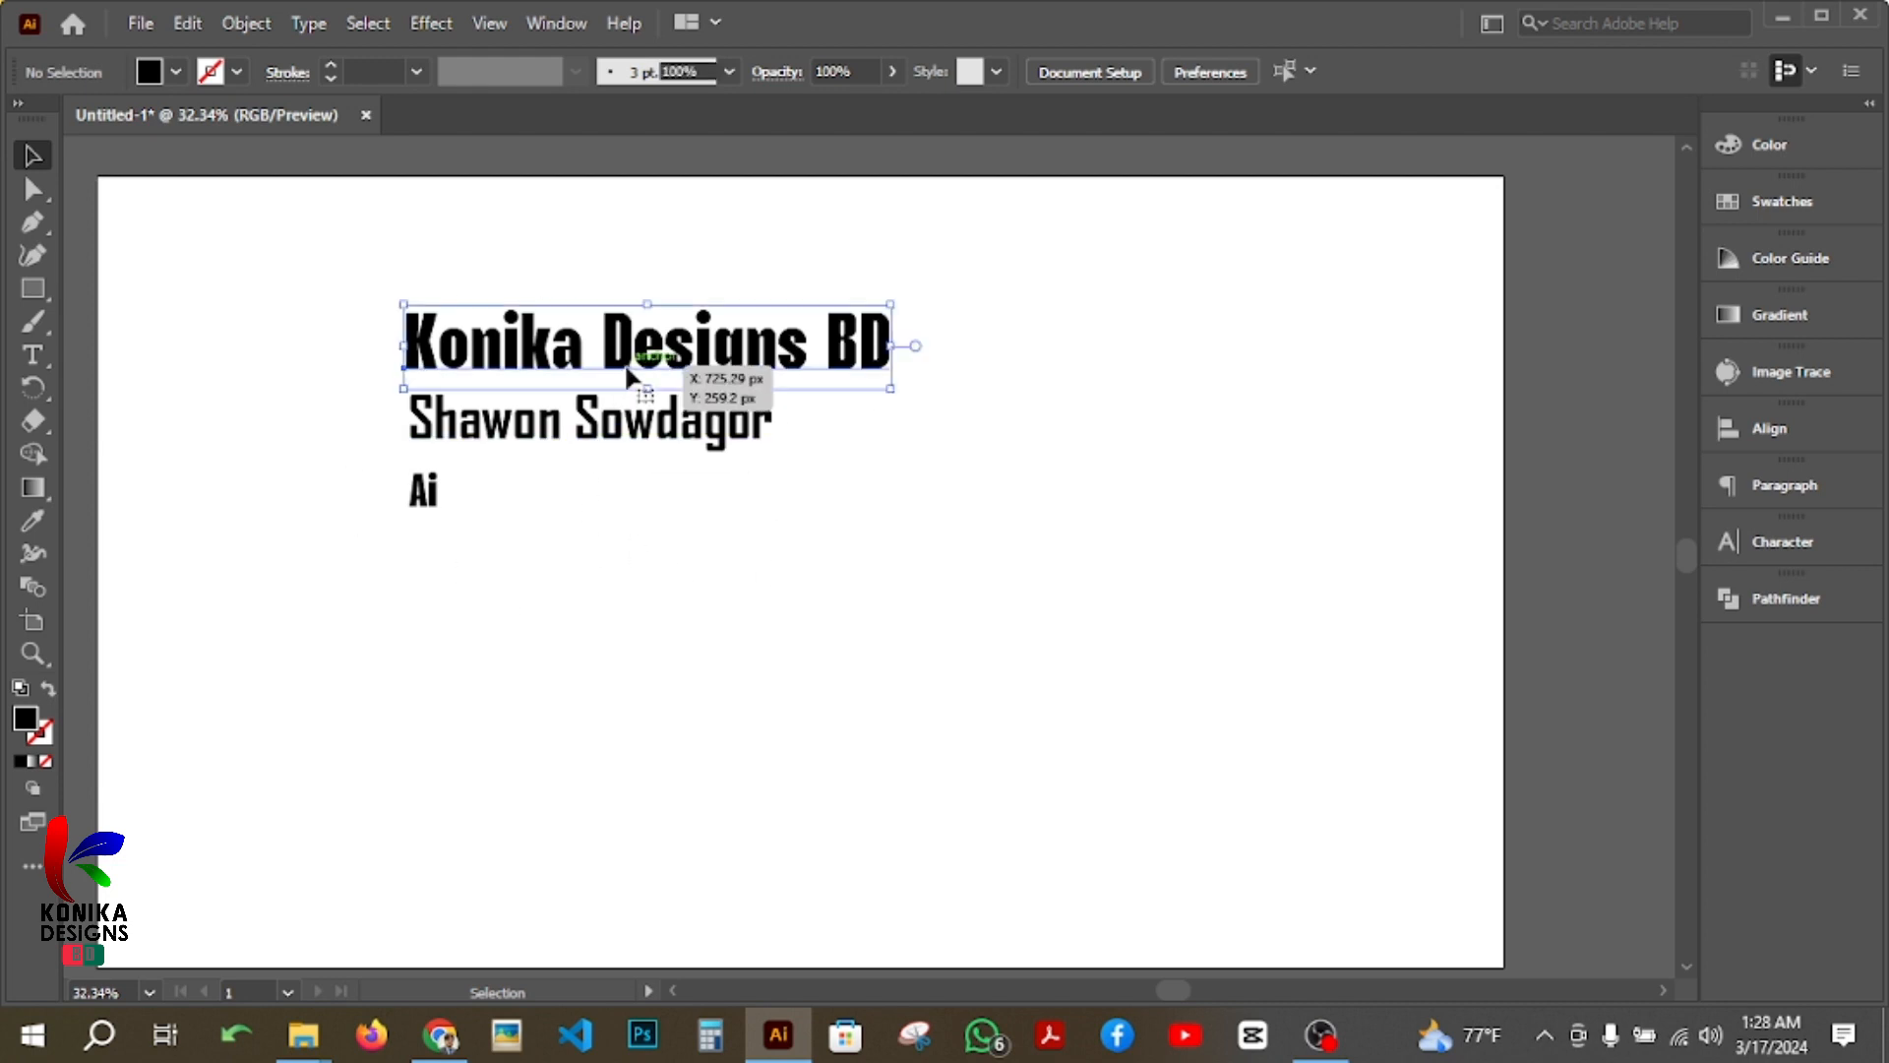
click(1761, 207)
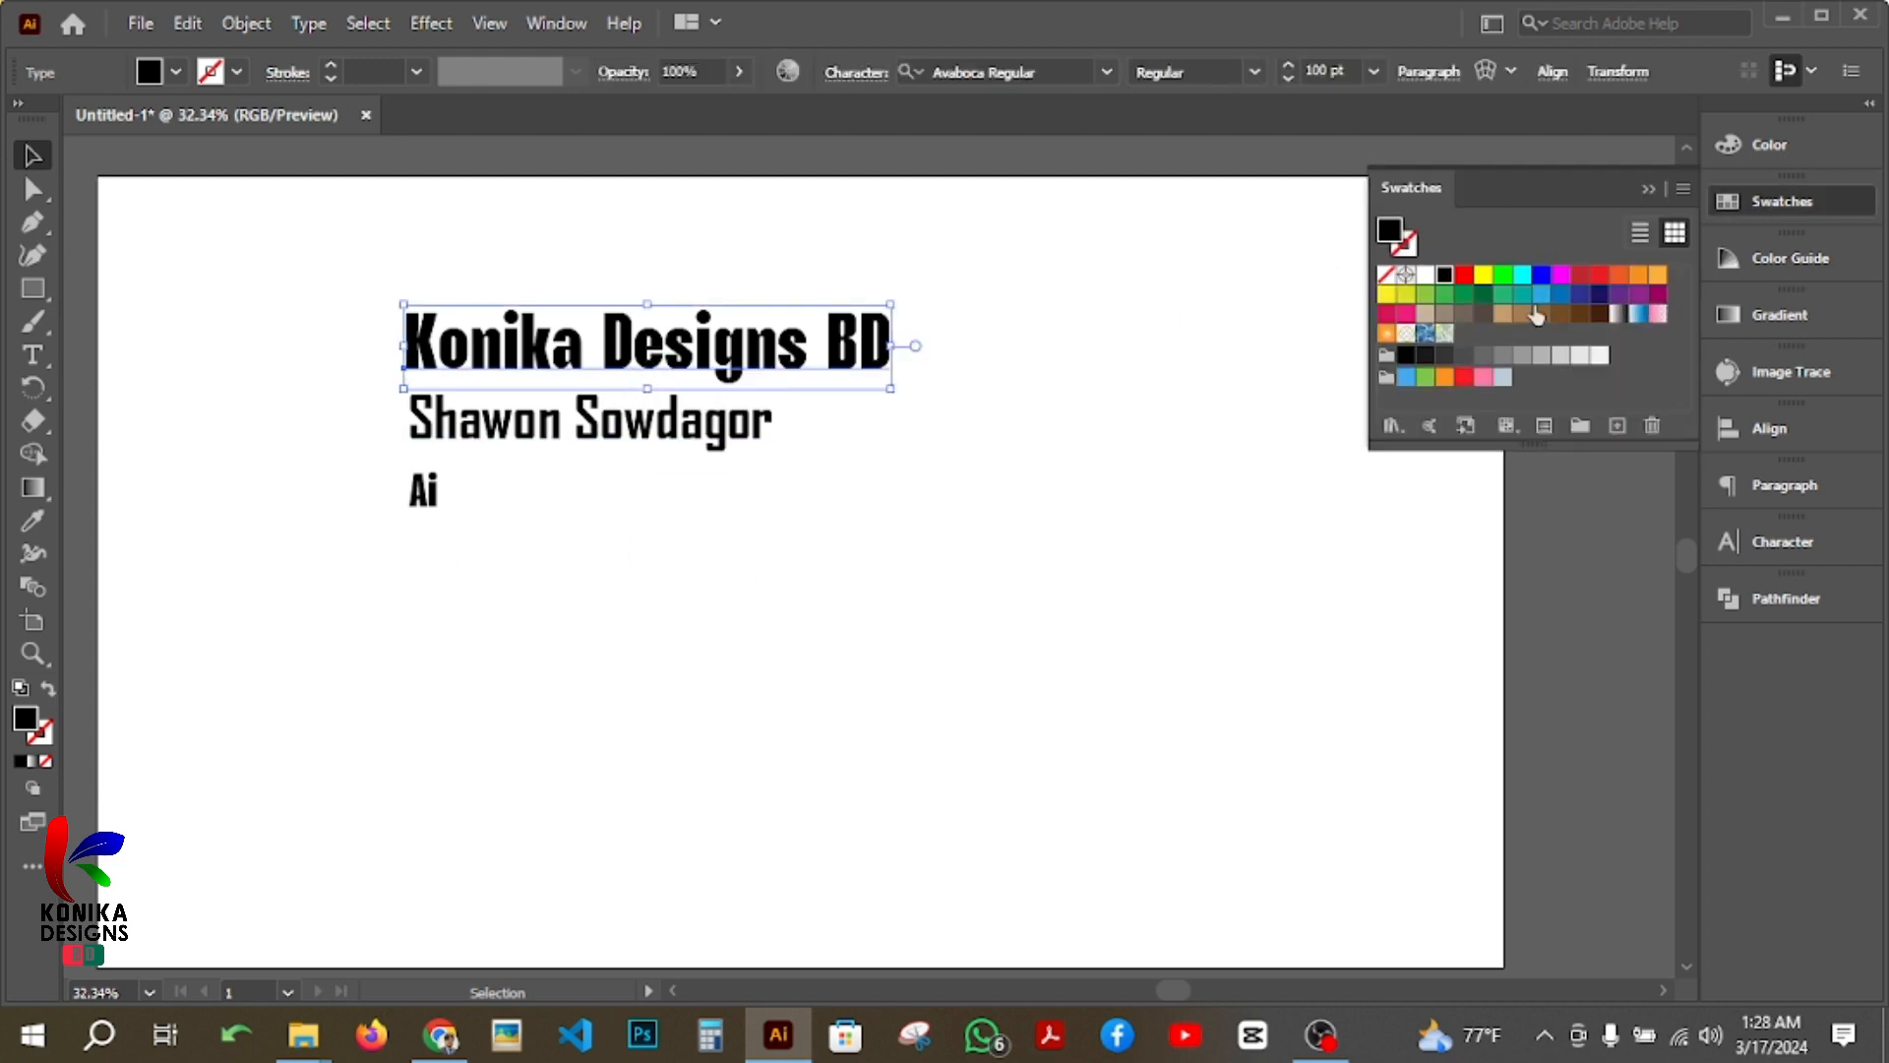
click(1464, 275)
click(989, 531)
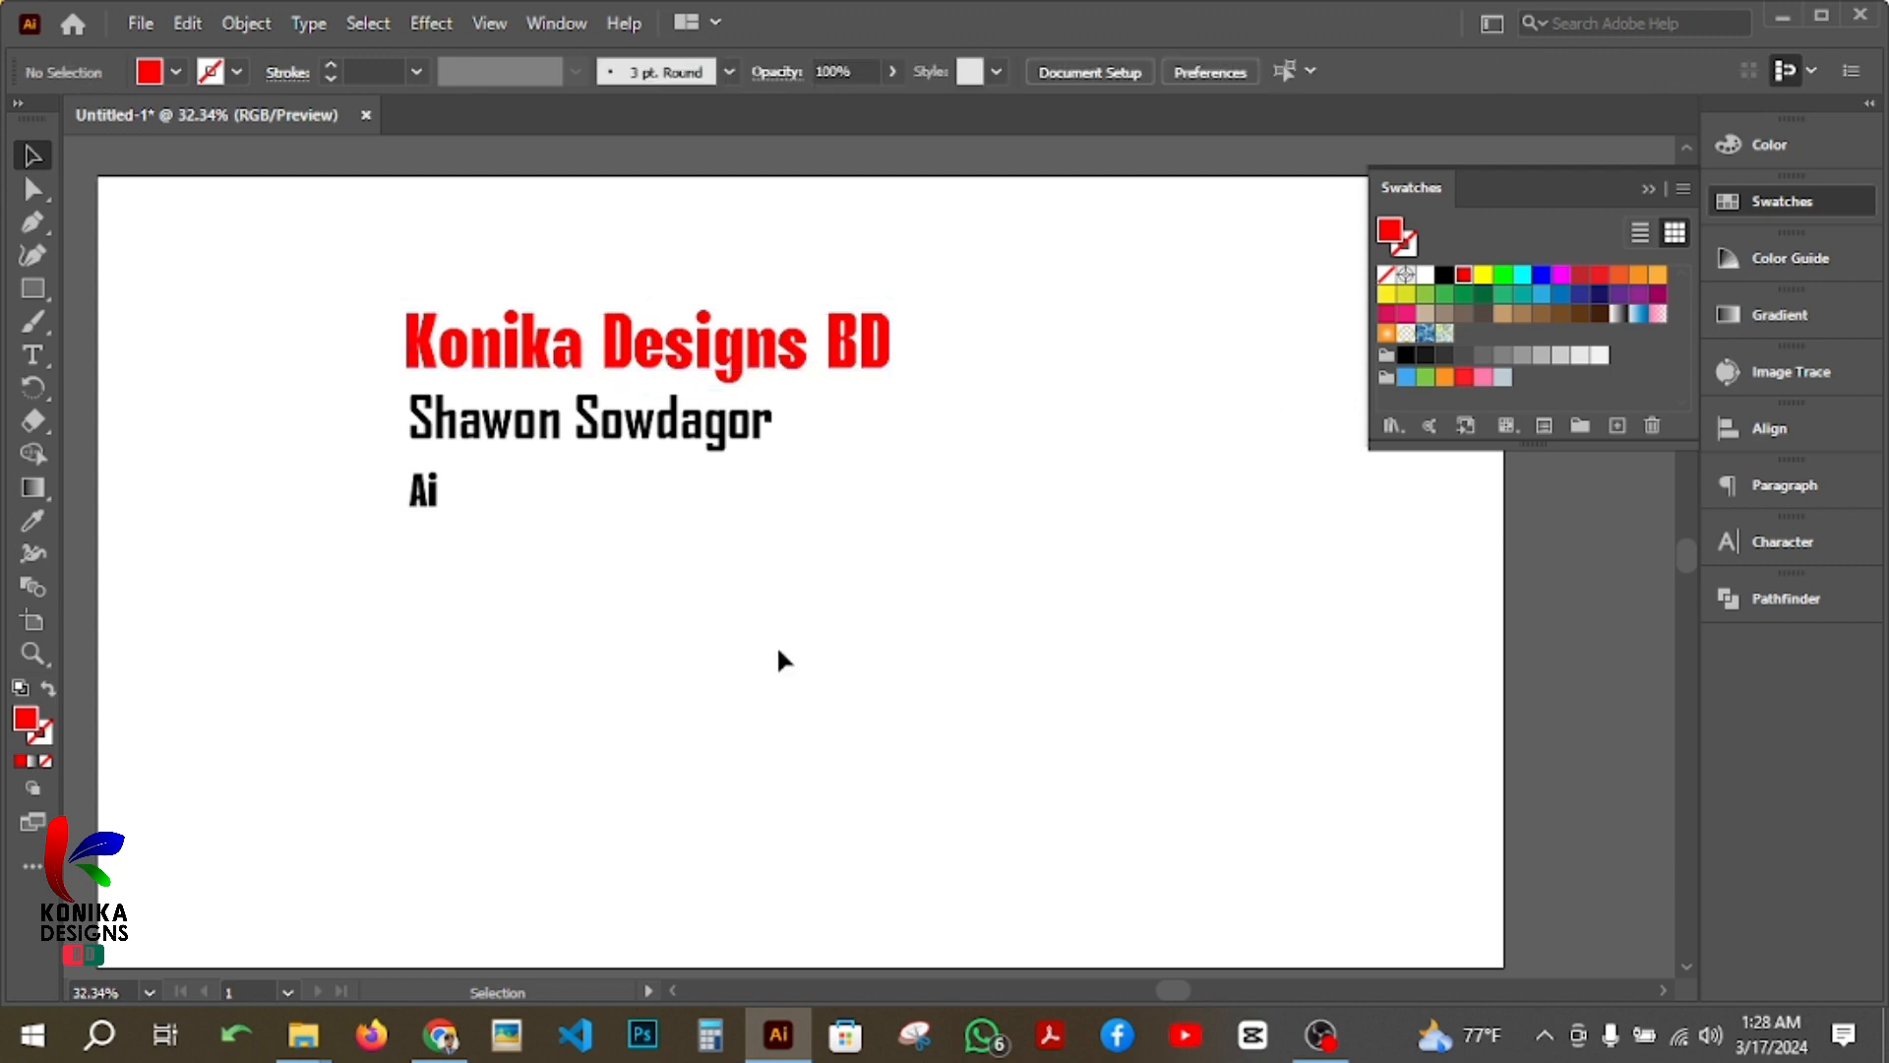
Step: Colour only the first name in the second text line with a medium blue swatch
click(688, 445)
double_click(554, 421)
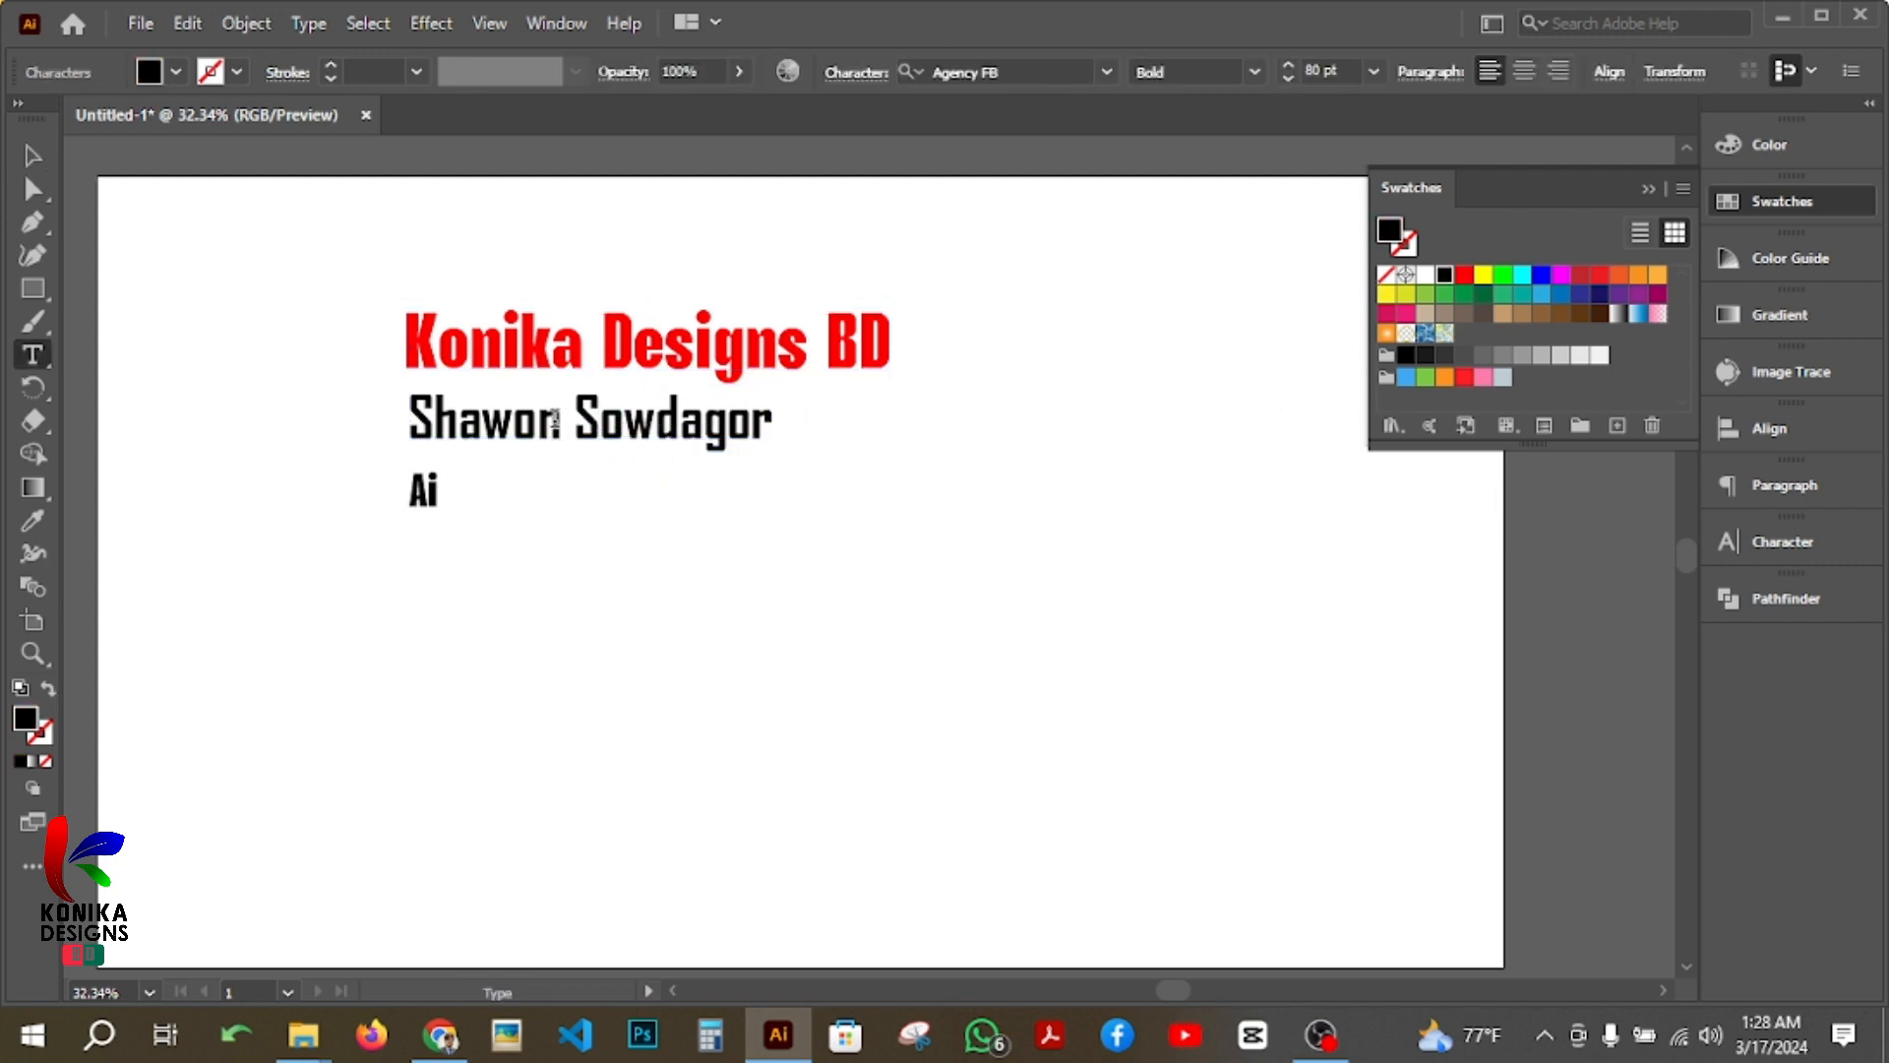
drag(562, 422, 405, 429)
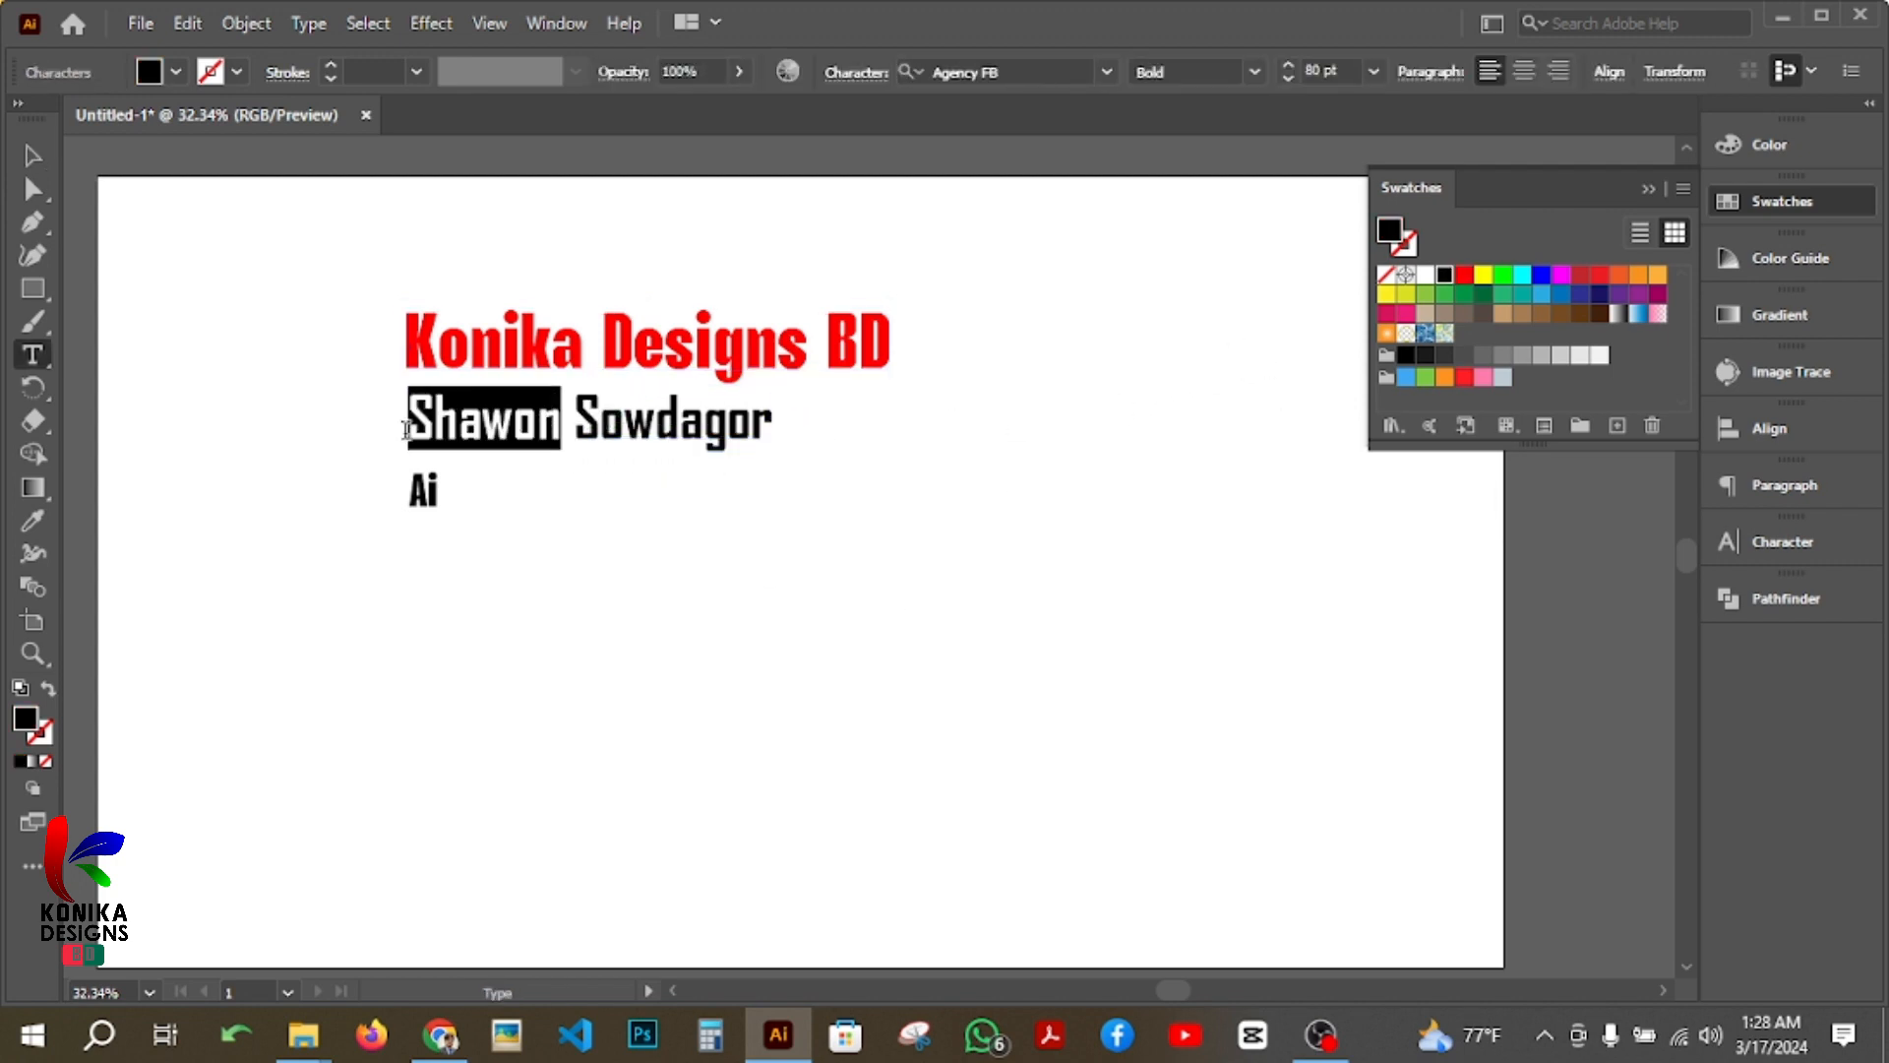
click(1565, 303)
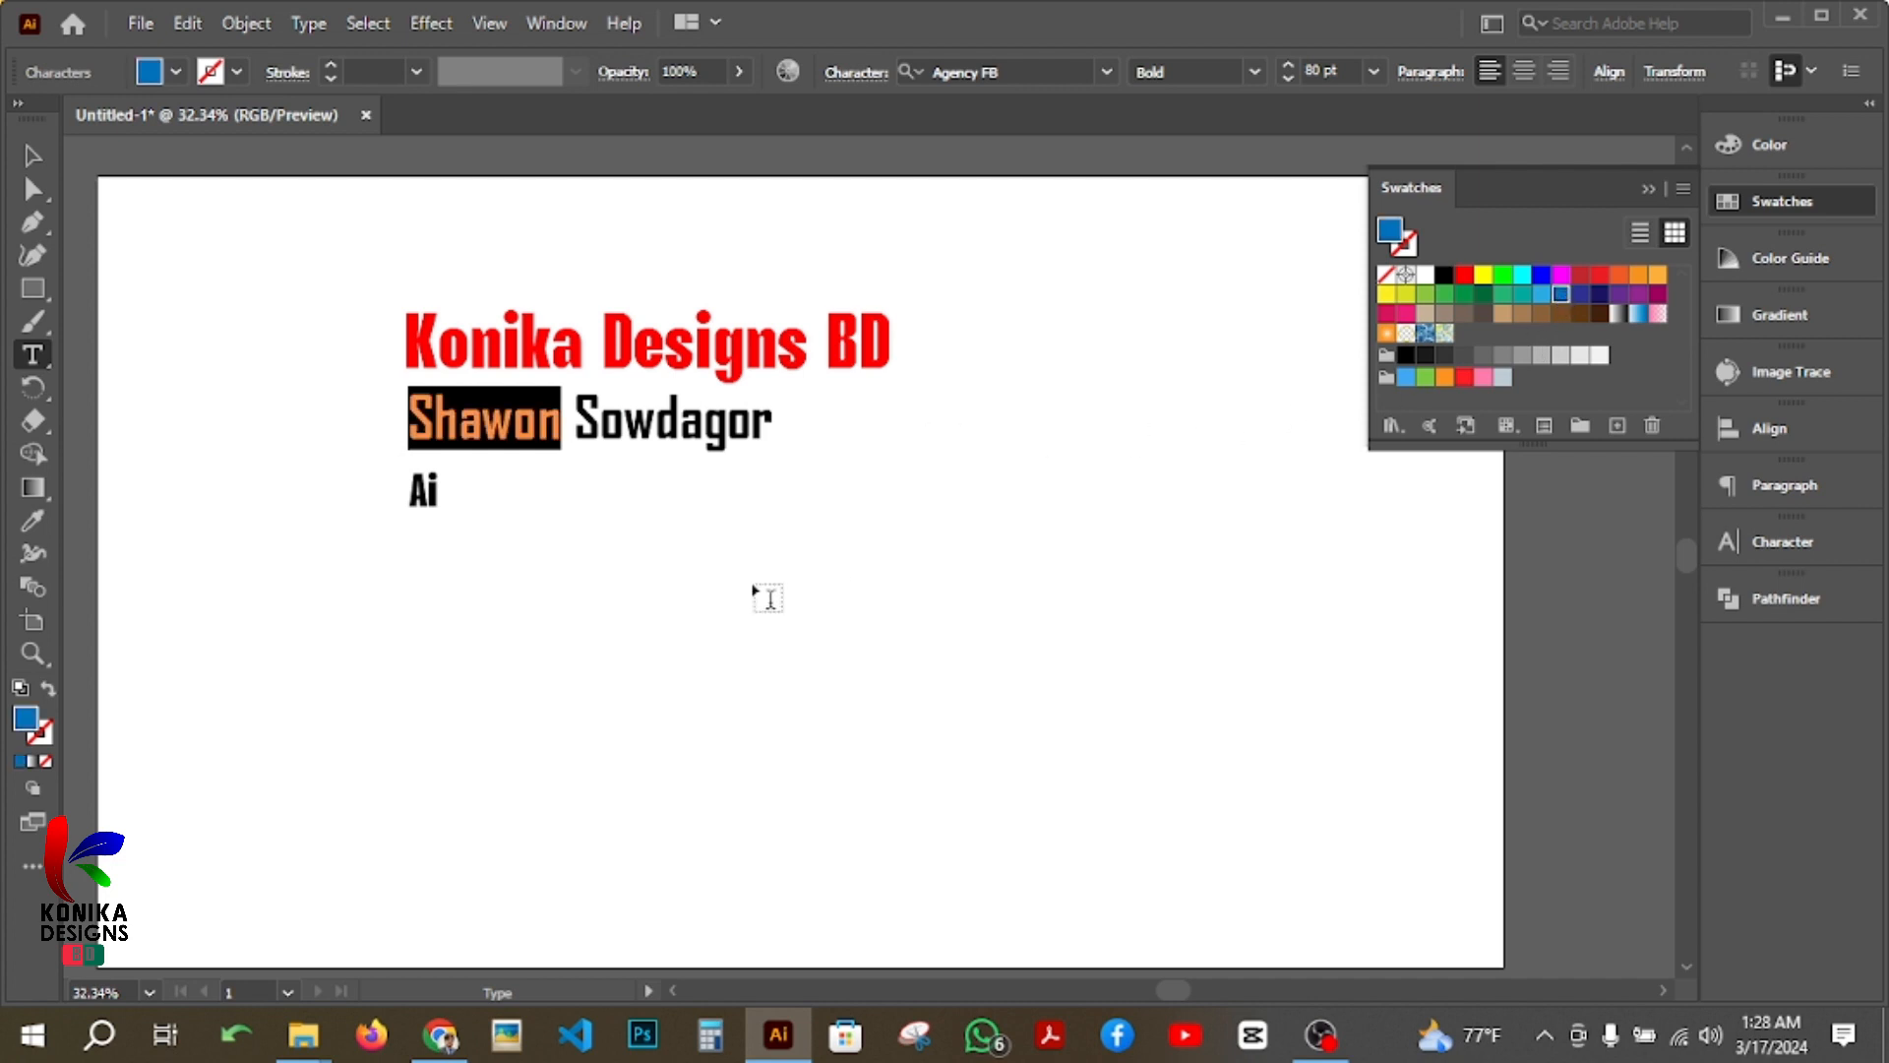
click(647, 423)
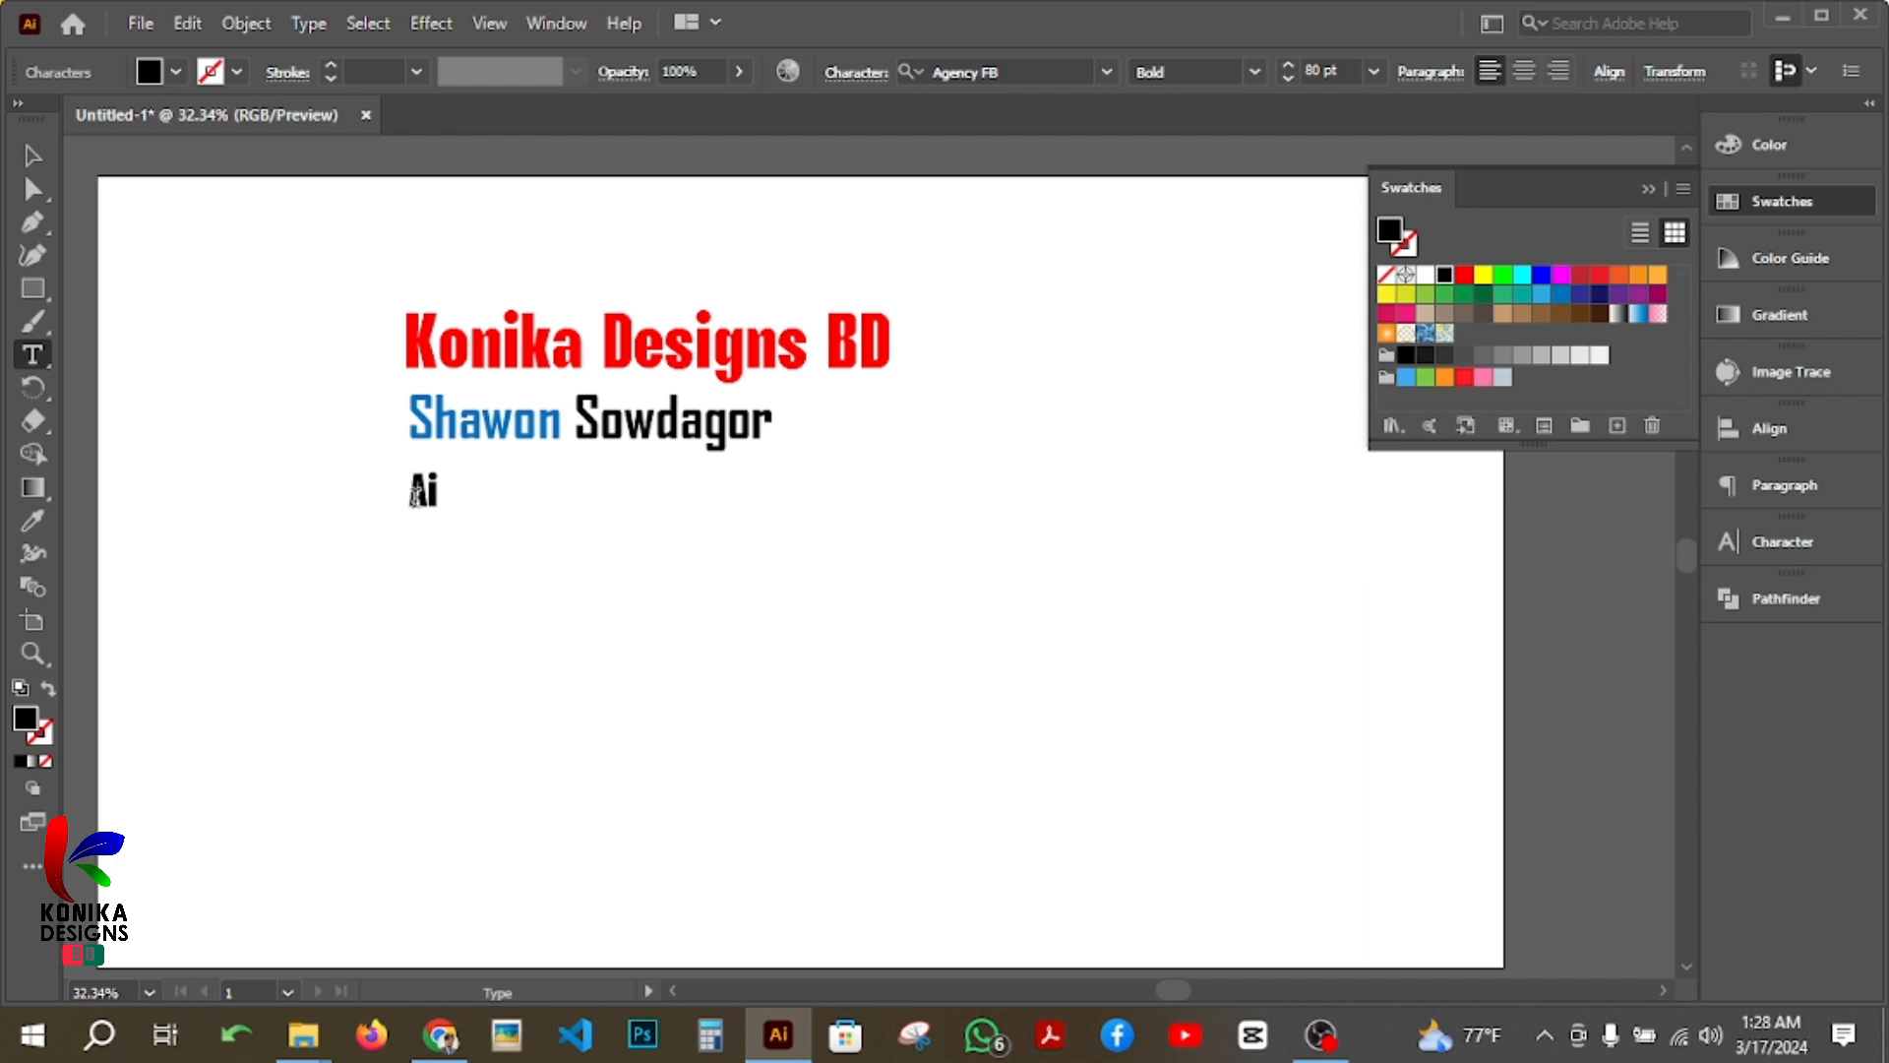
Step: Colour the characters of the third line, "Ai", with an orange swatch and clear the selection
drag(408, 492, 445, 494)
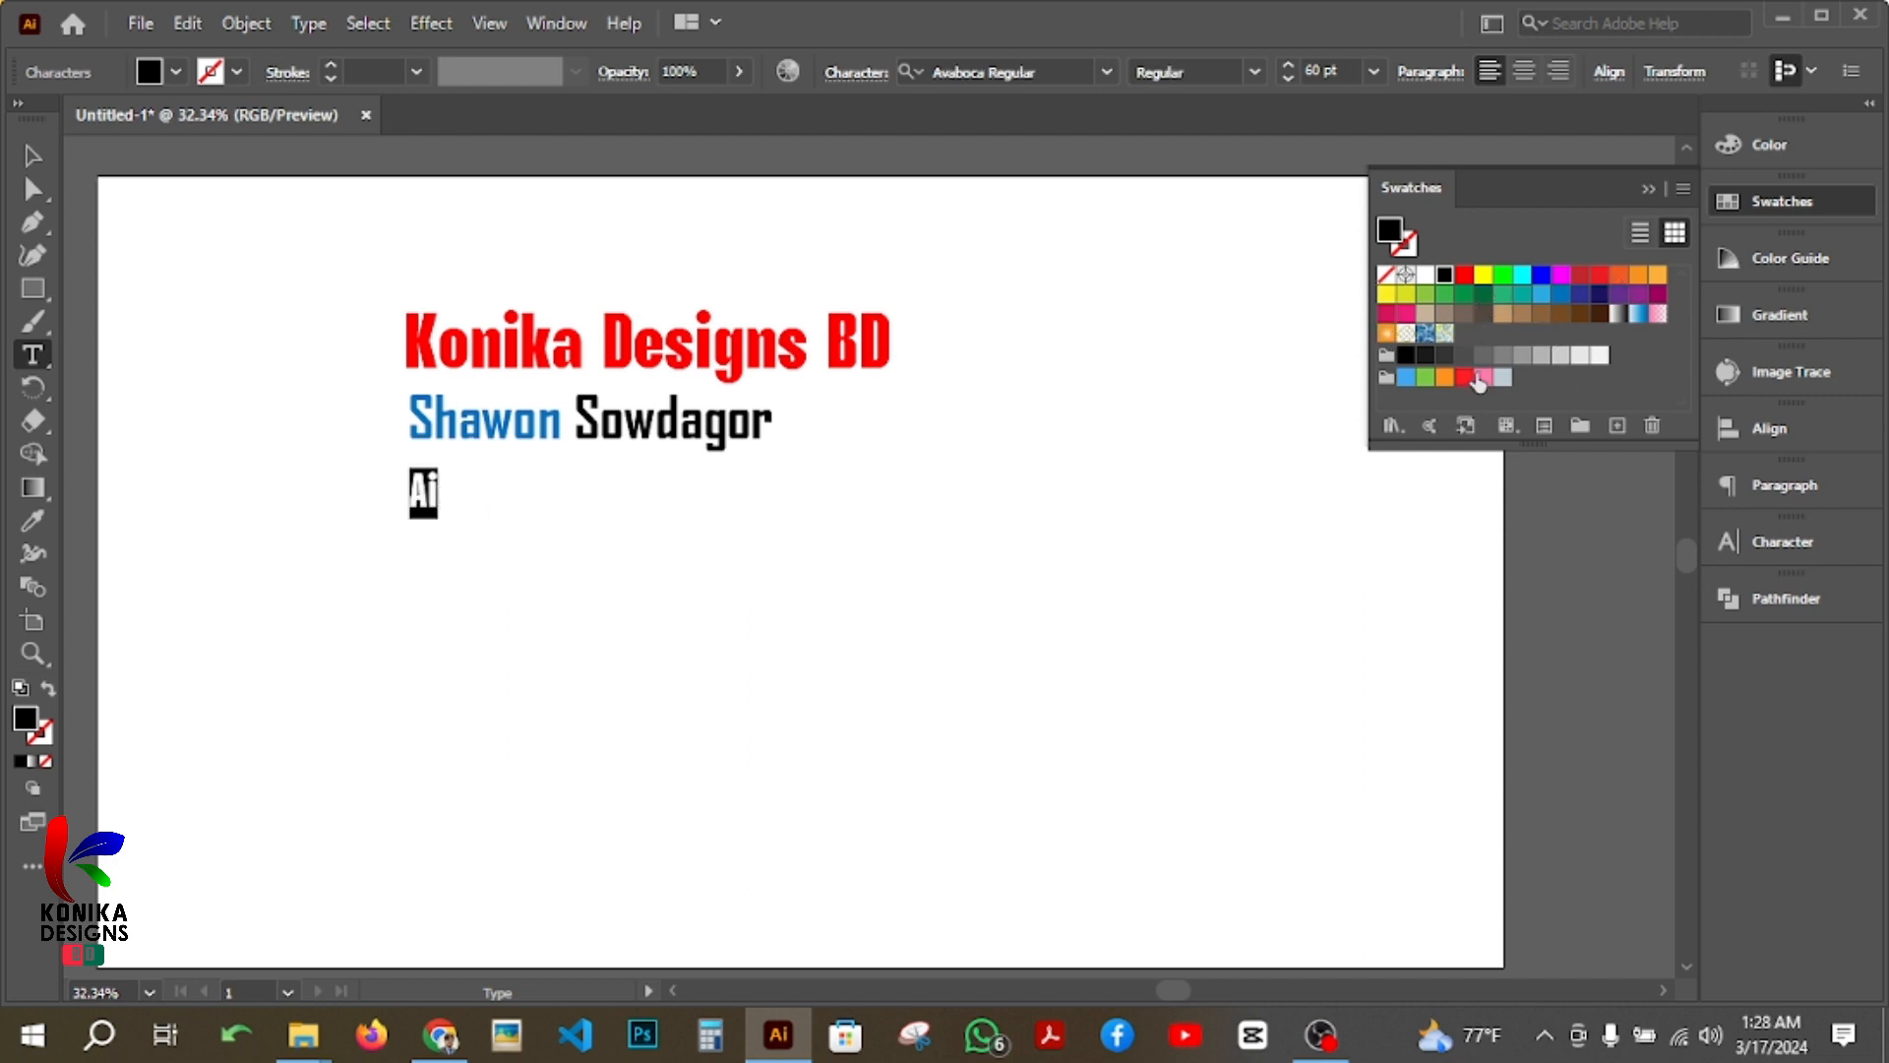
click(1445, 377)
click(667, 426)
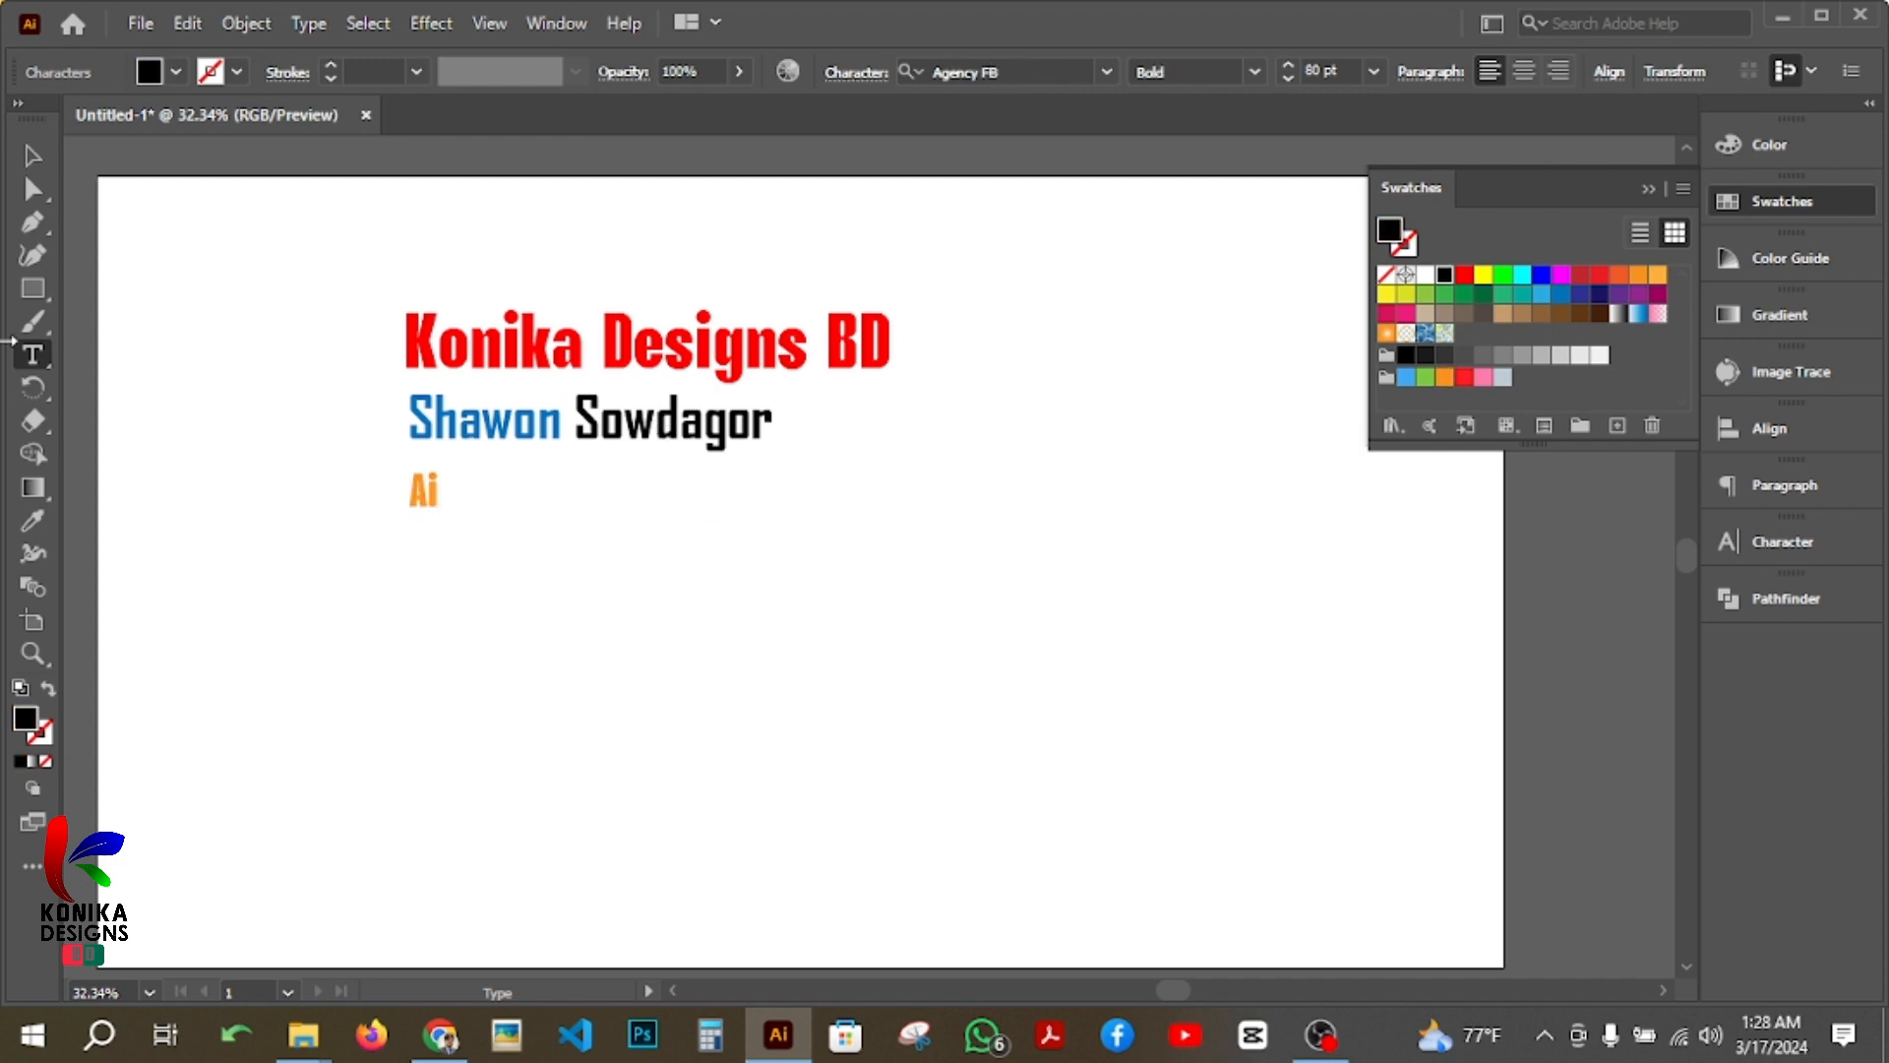
click(33, 155)
click(644, 546)
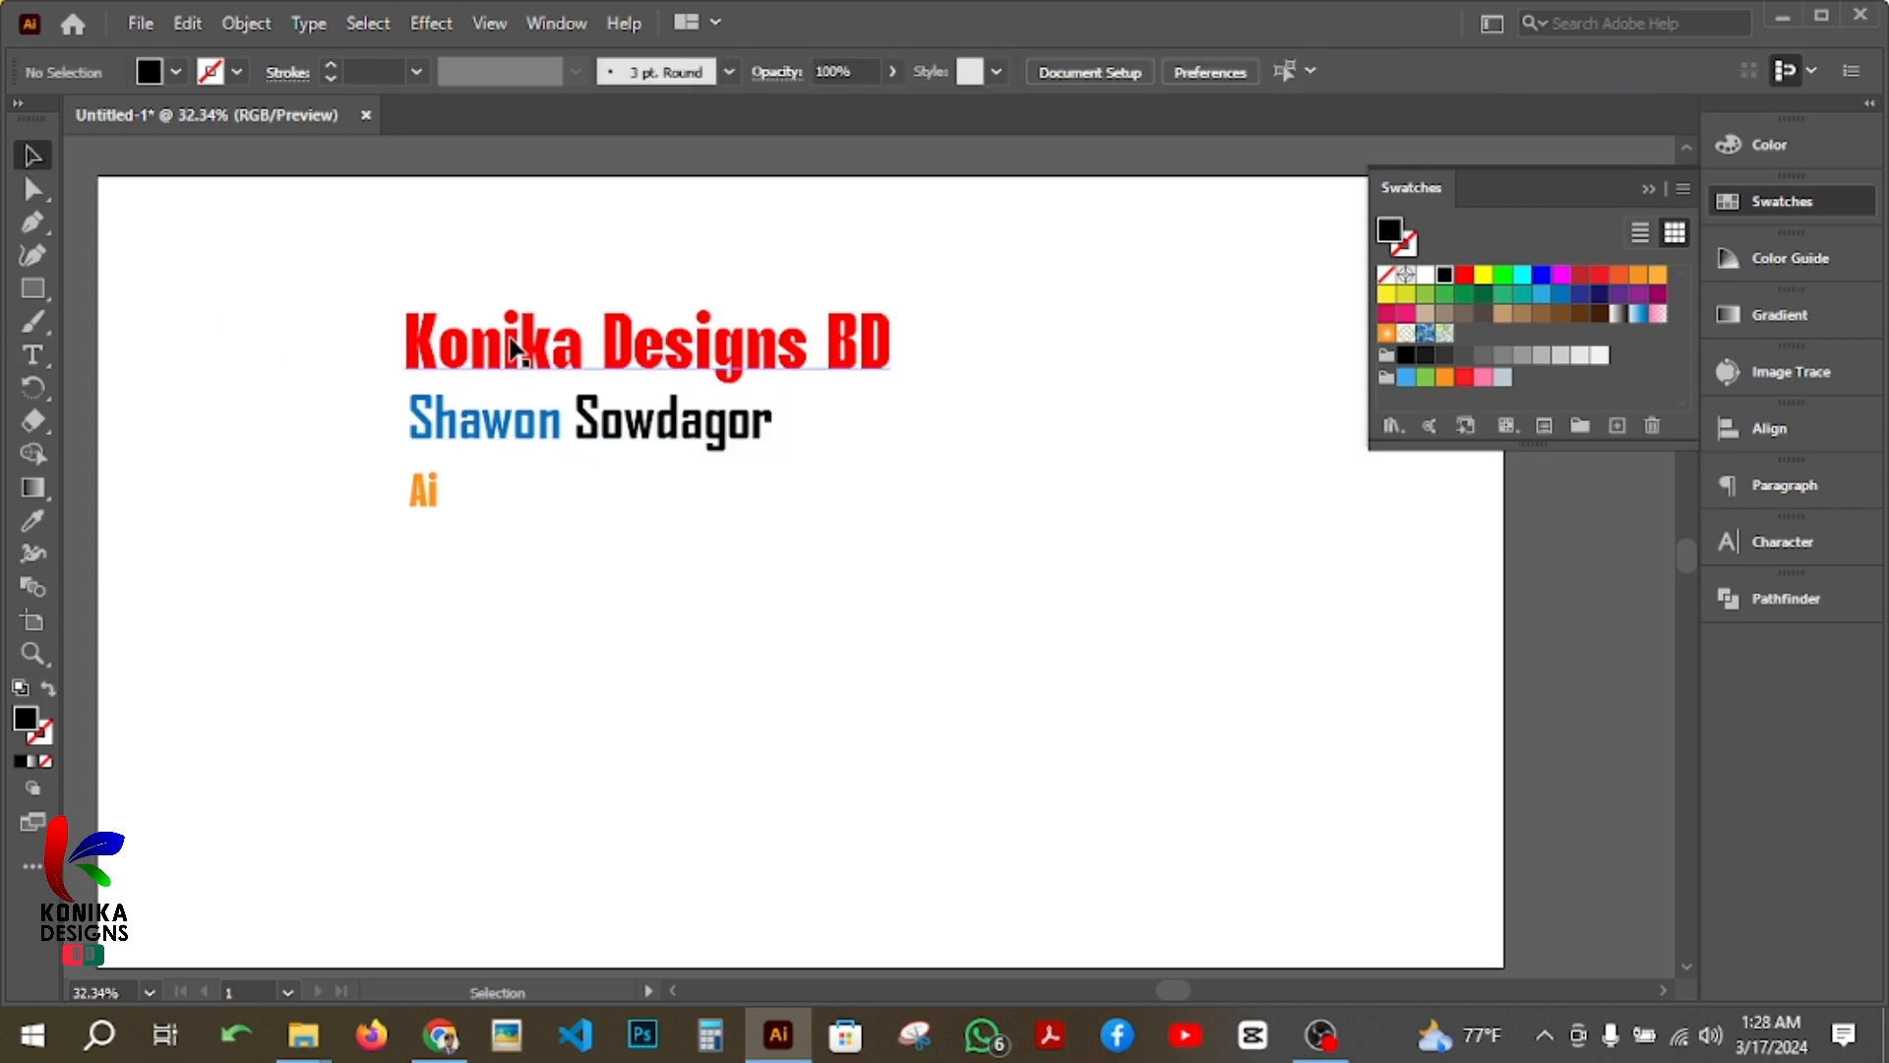
Step: Select each of the three text lines in turn to compare their fonts, sizes and fill colours
click(528, 359)
click(561, 426)
click(441, 491)
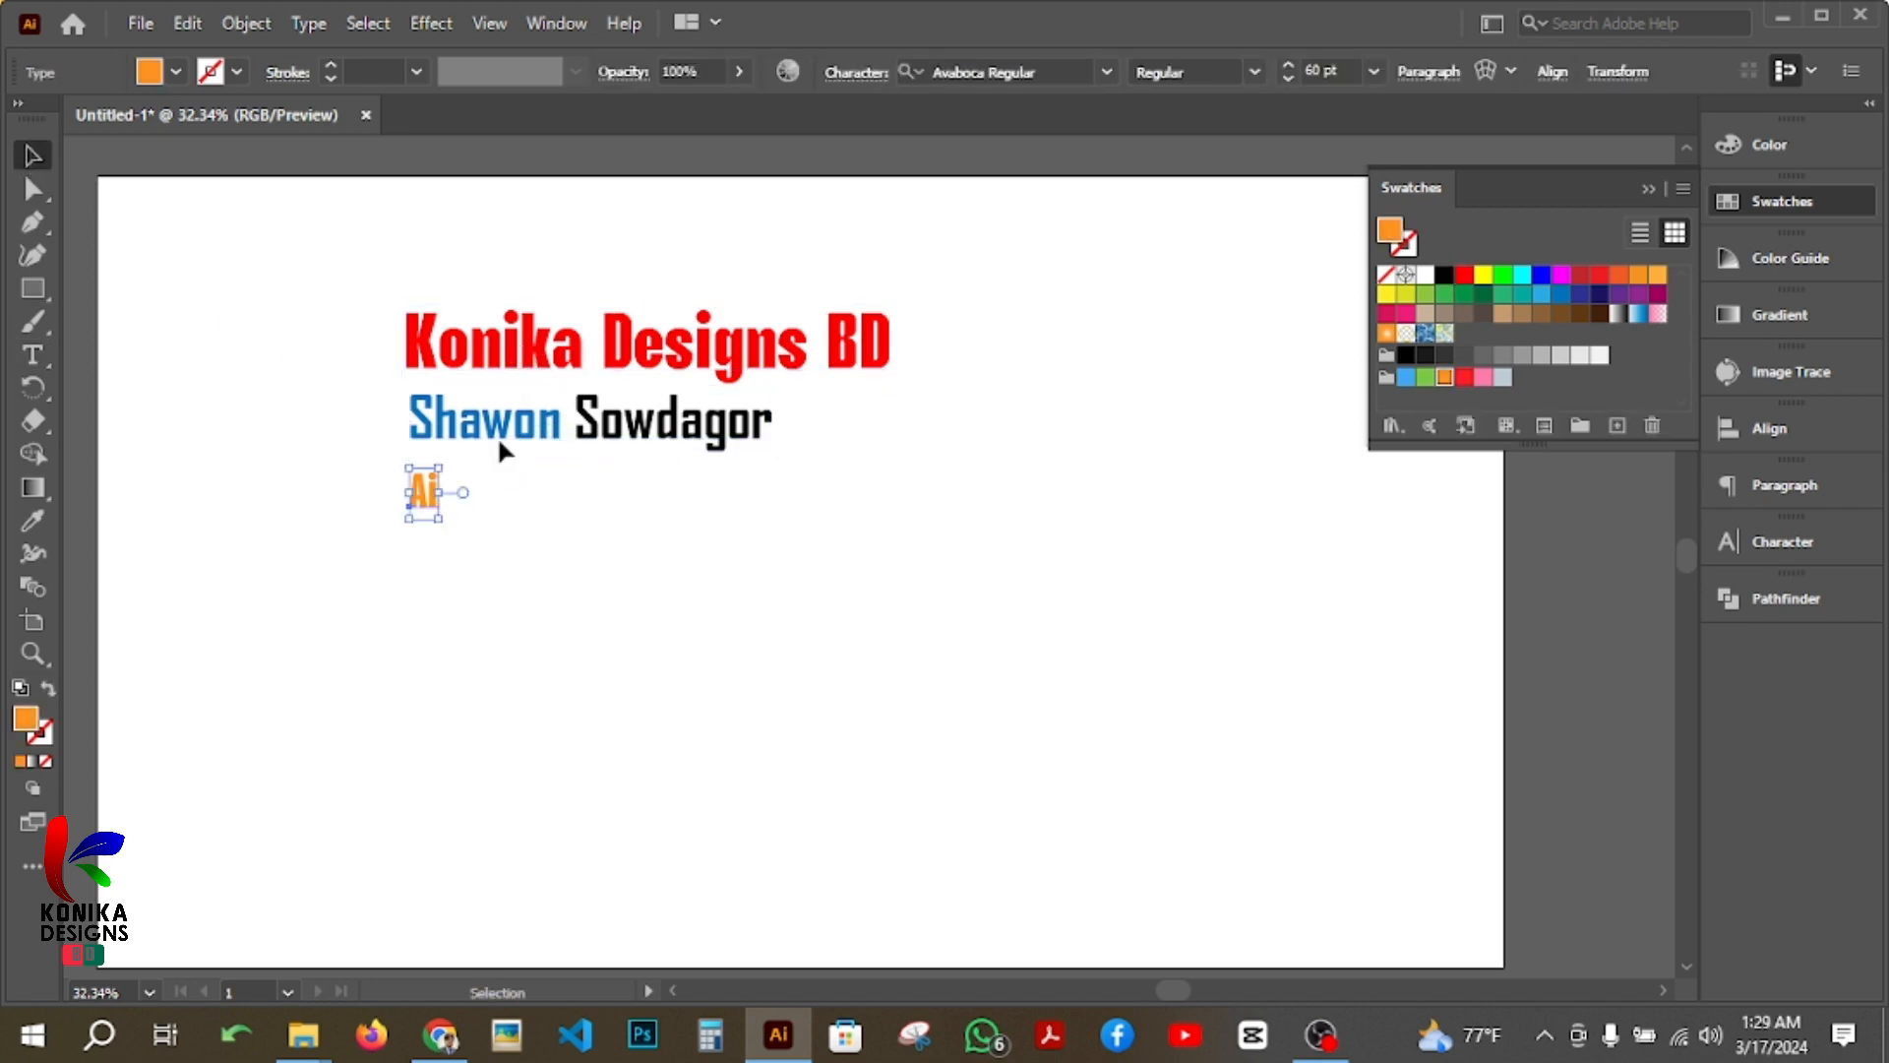
click(612, 359)
click(603, 433)
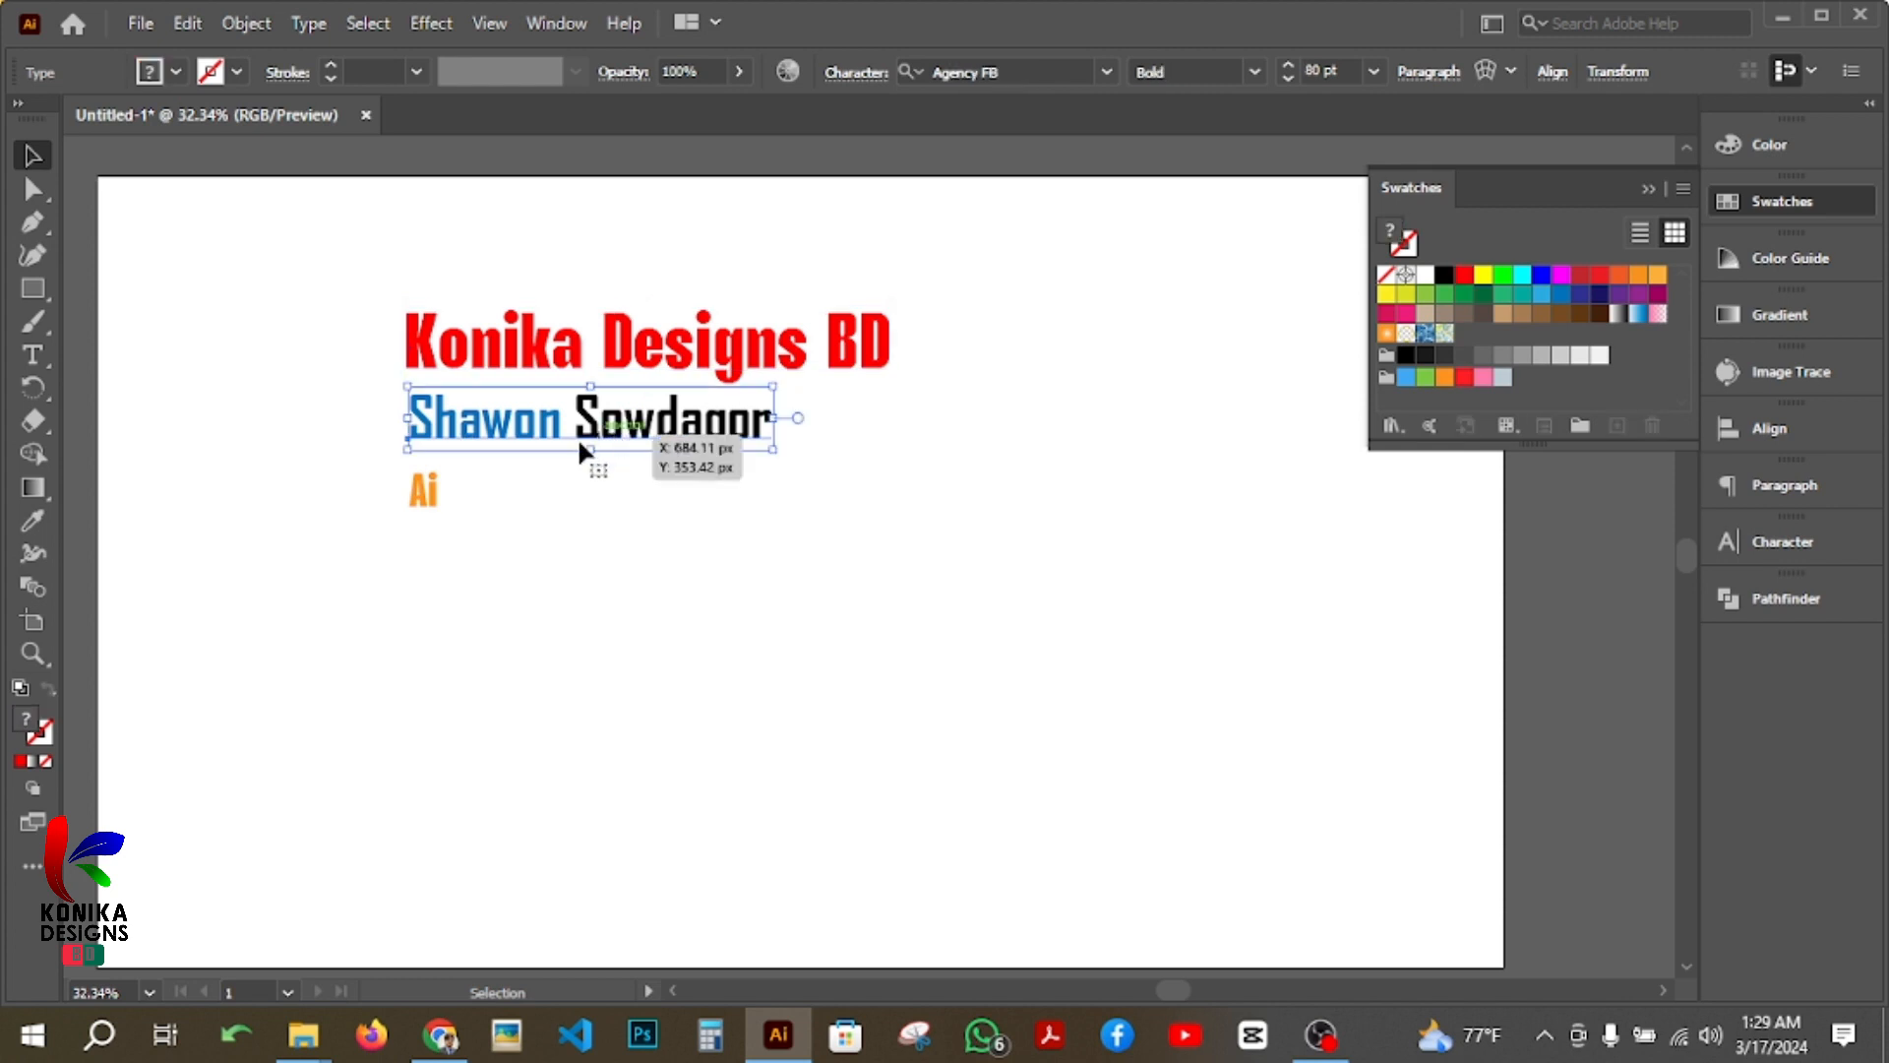
click(429, 495)
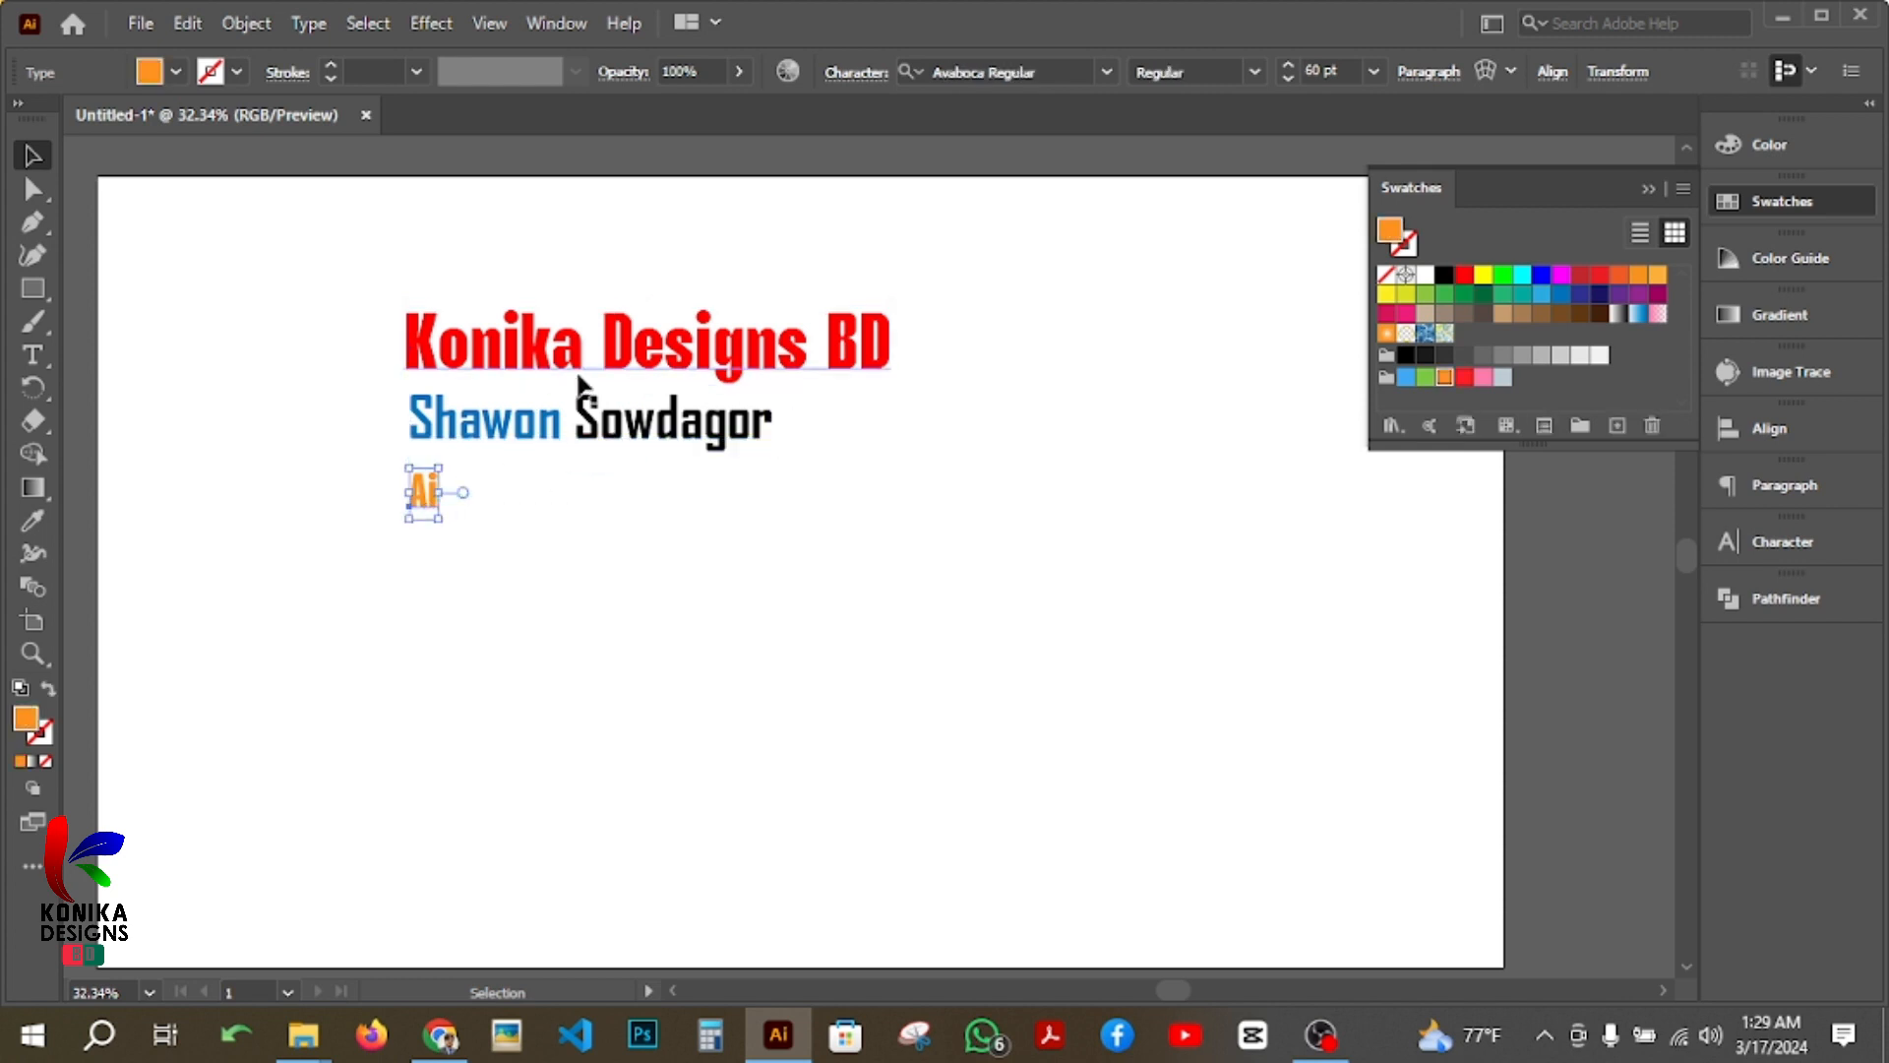
click(590, 356)
click(551, 433)
click(438, 497)
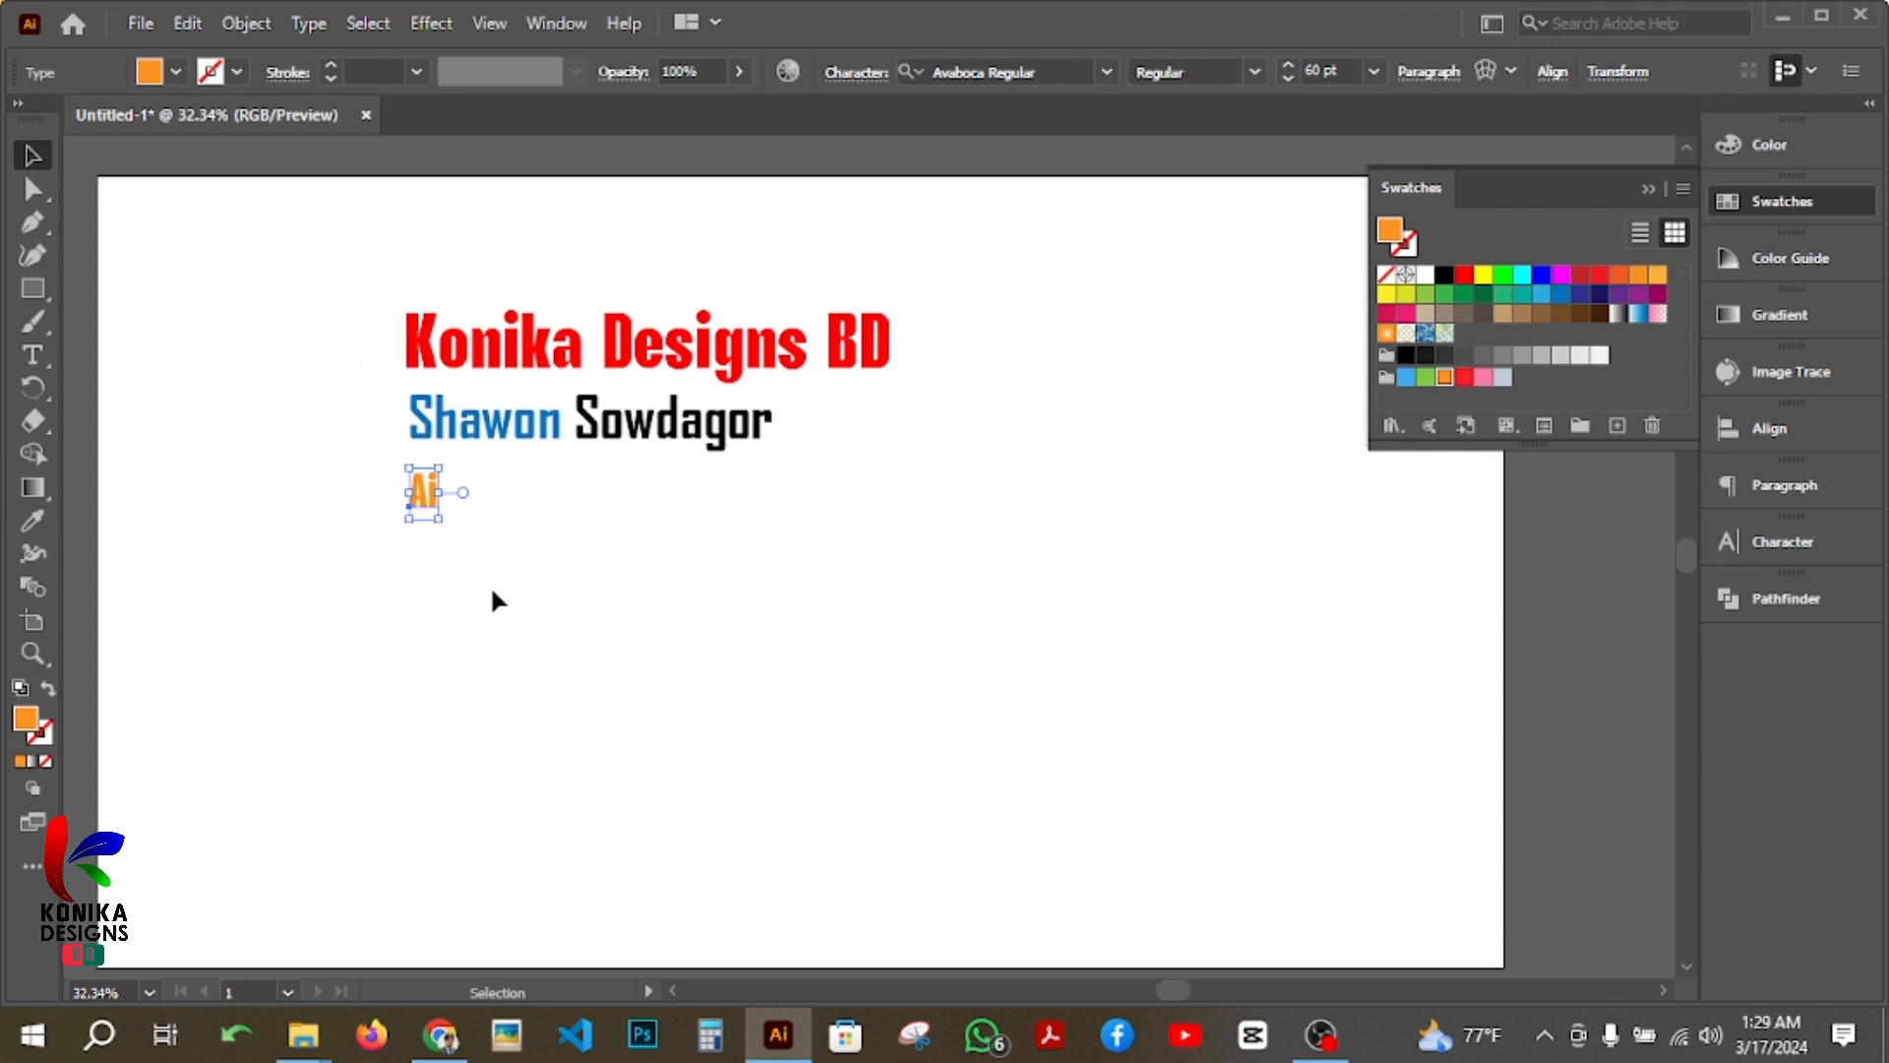
click(635, 344)
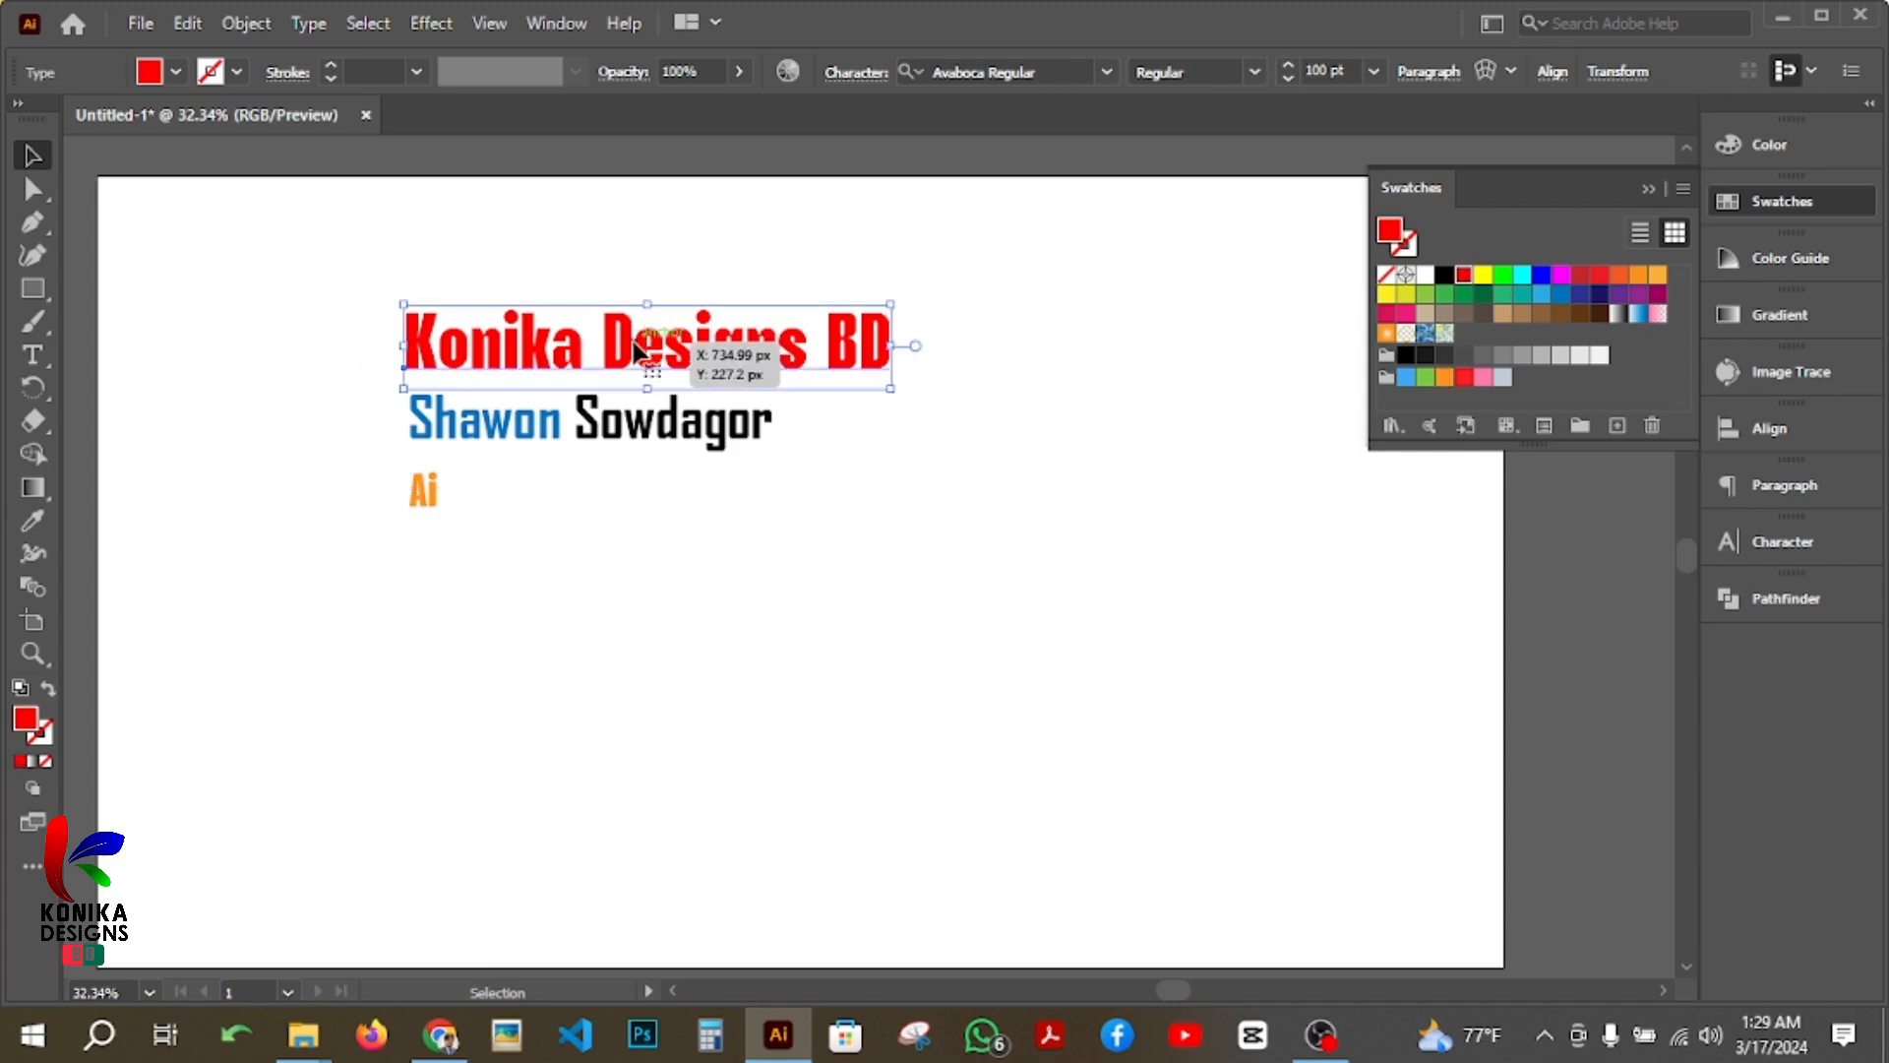
click(635, 424)
click(420, 507)
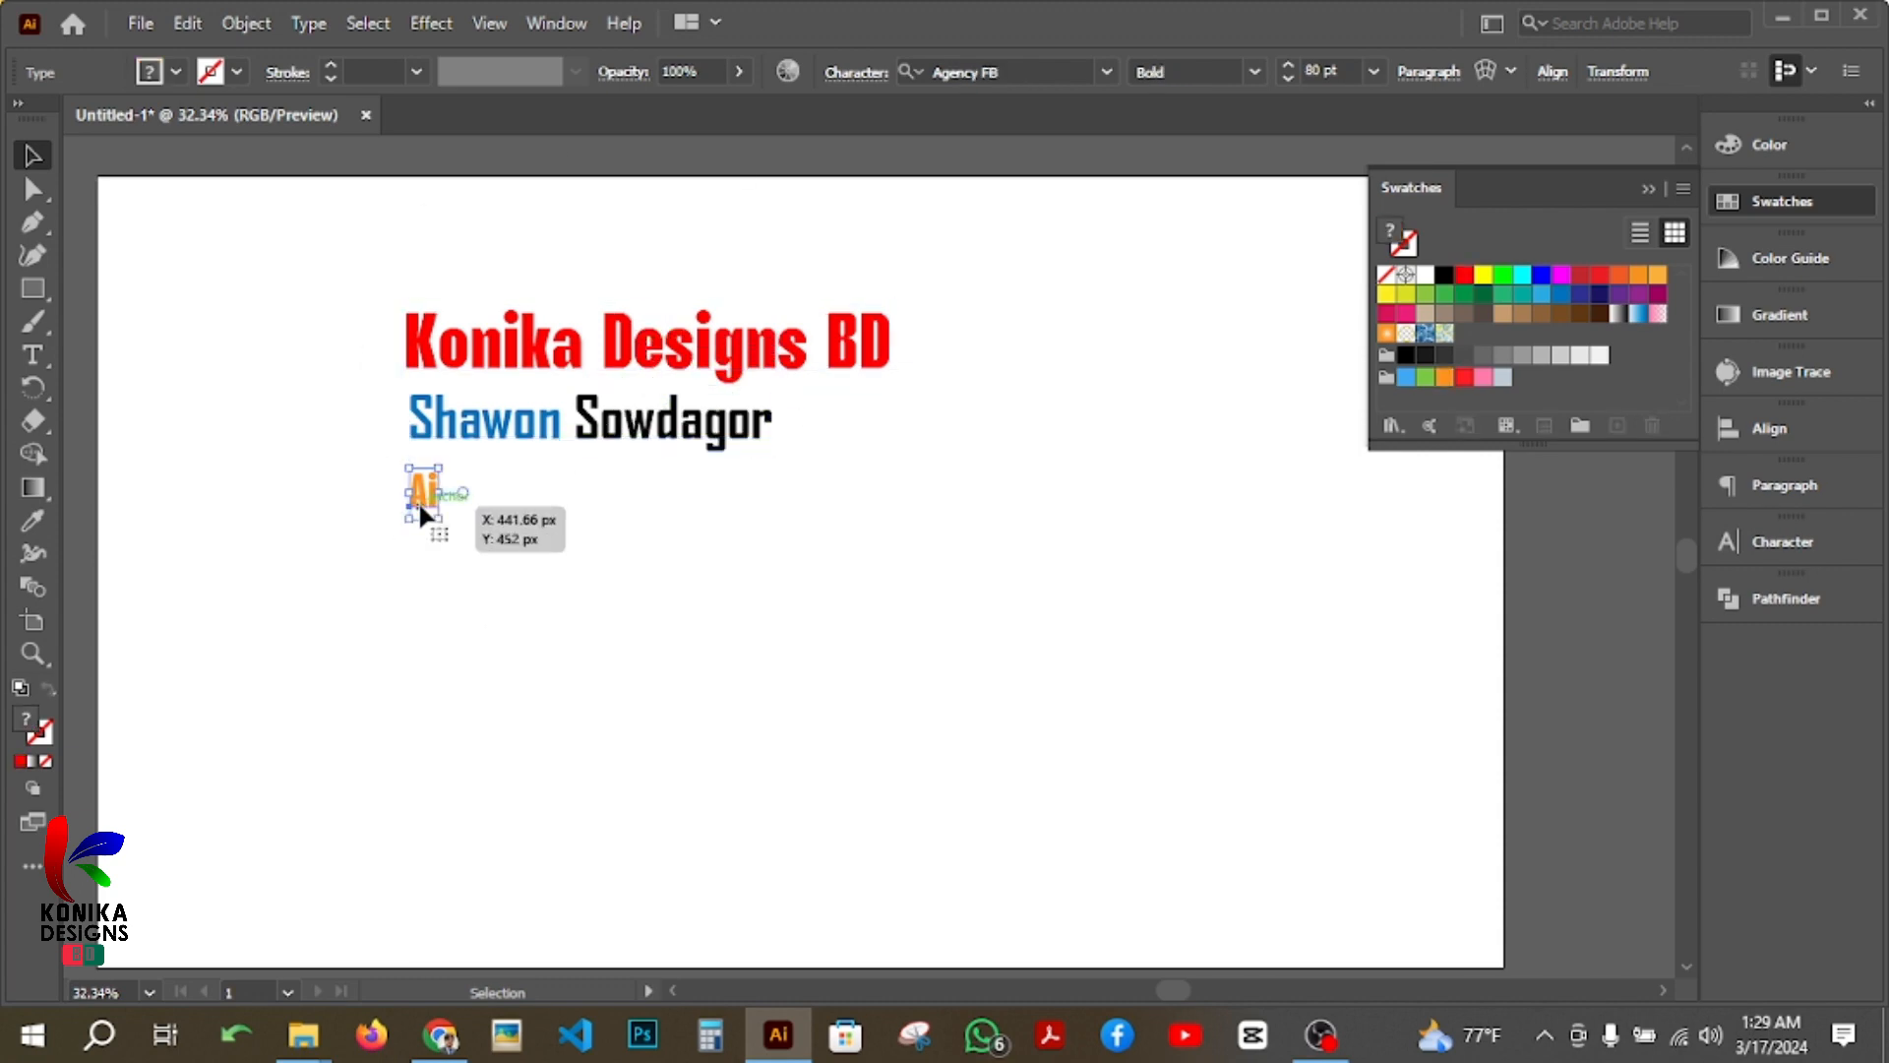
click(507, 594)
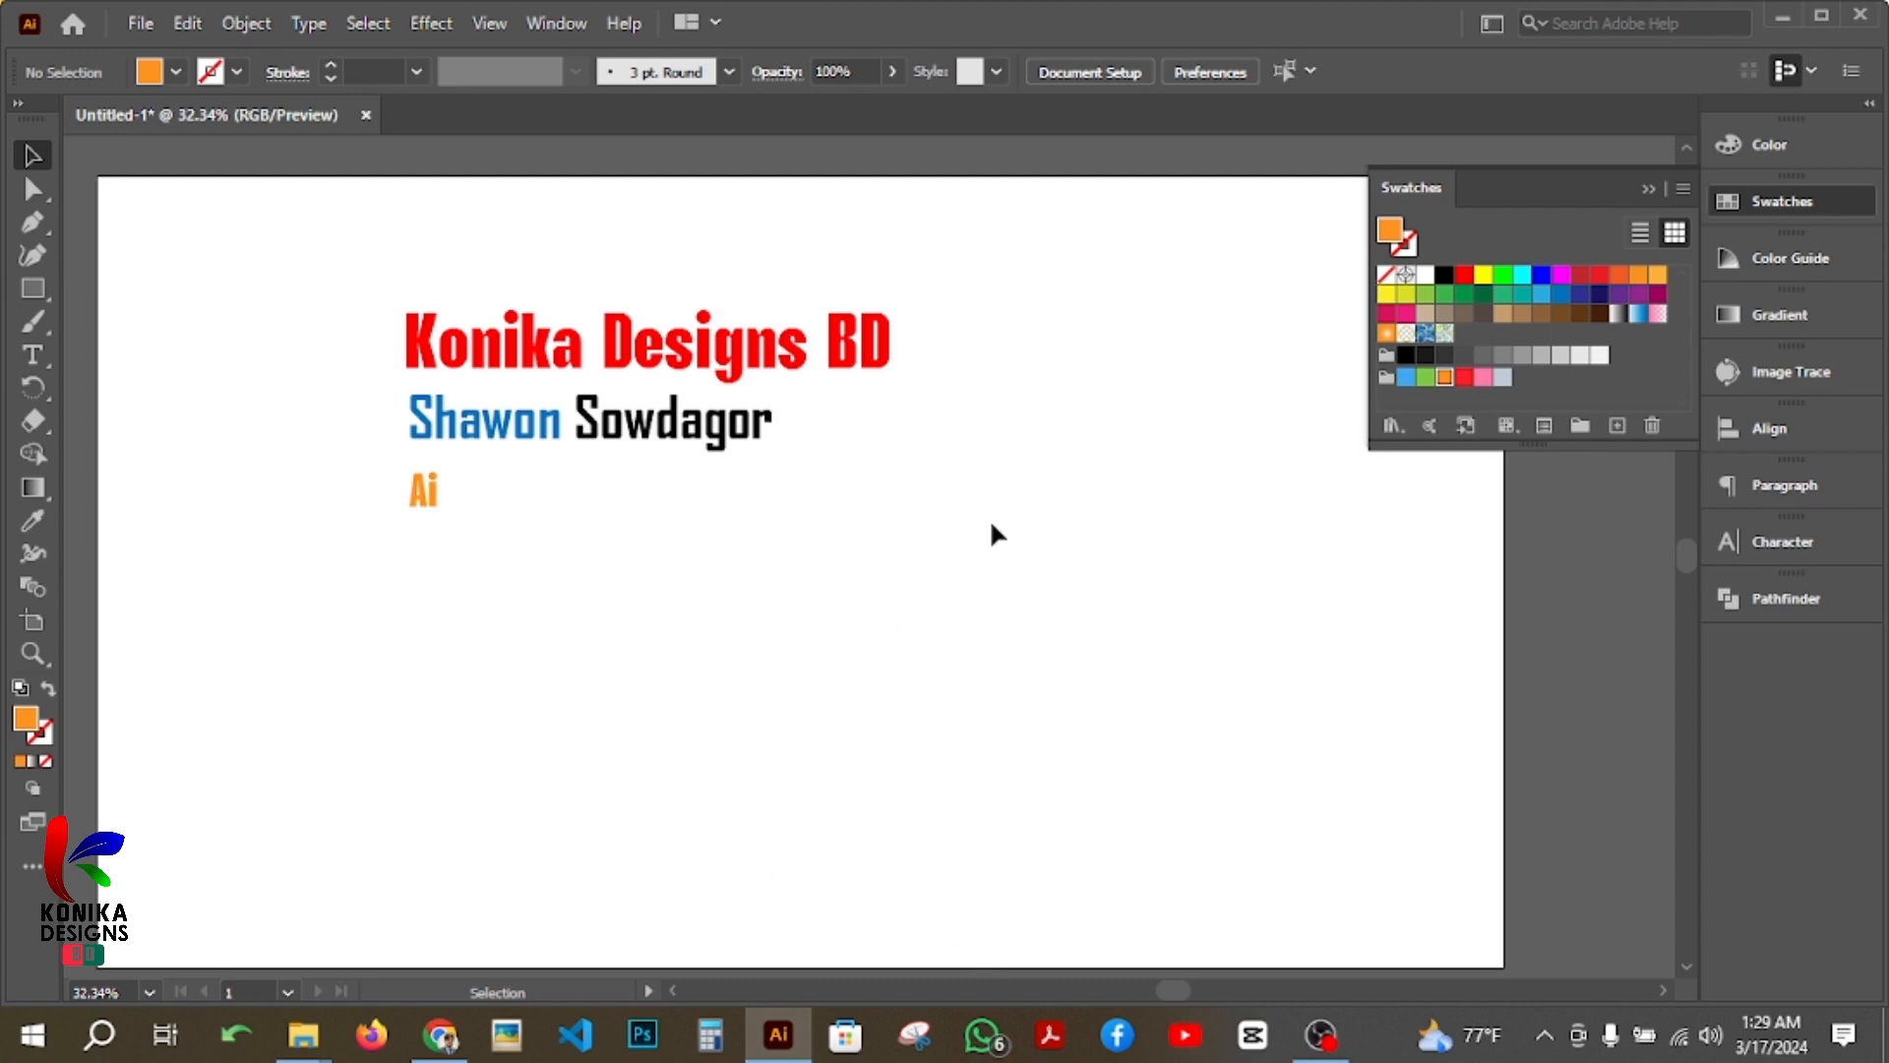
Step: Draw a wide paragraph text area with placeholder text below the three lines and open its character settings
click(35, 359)
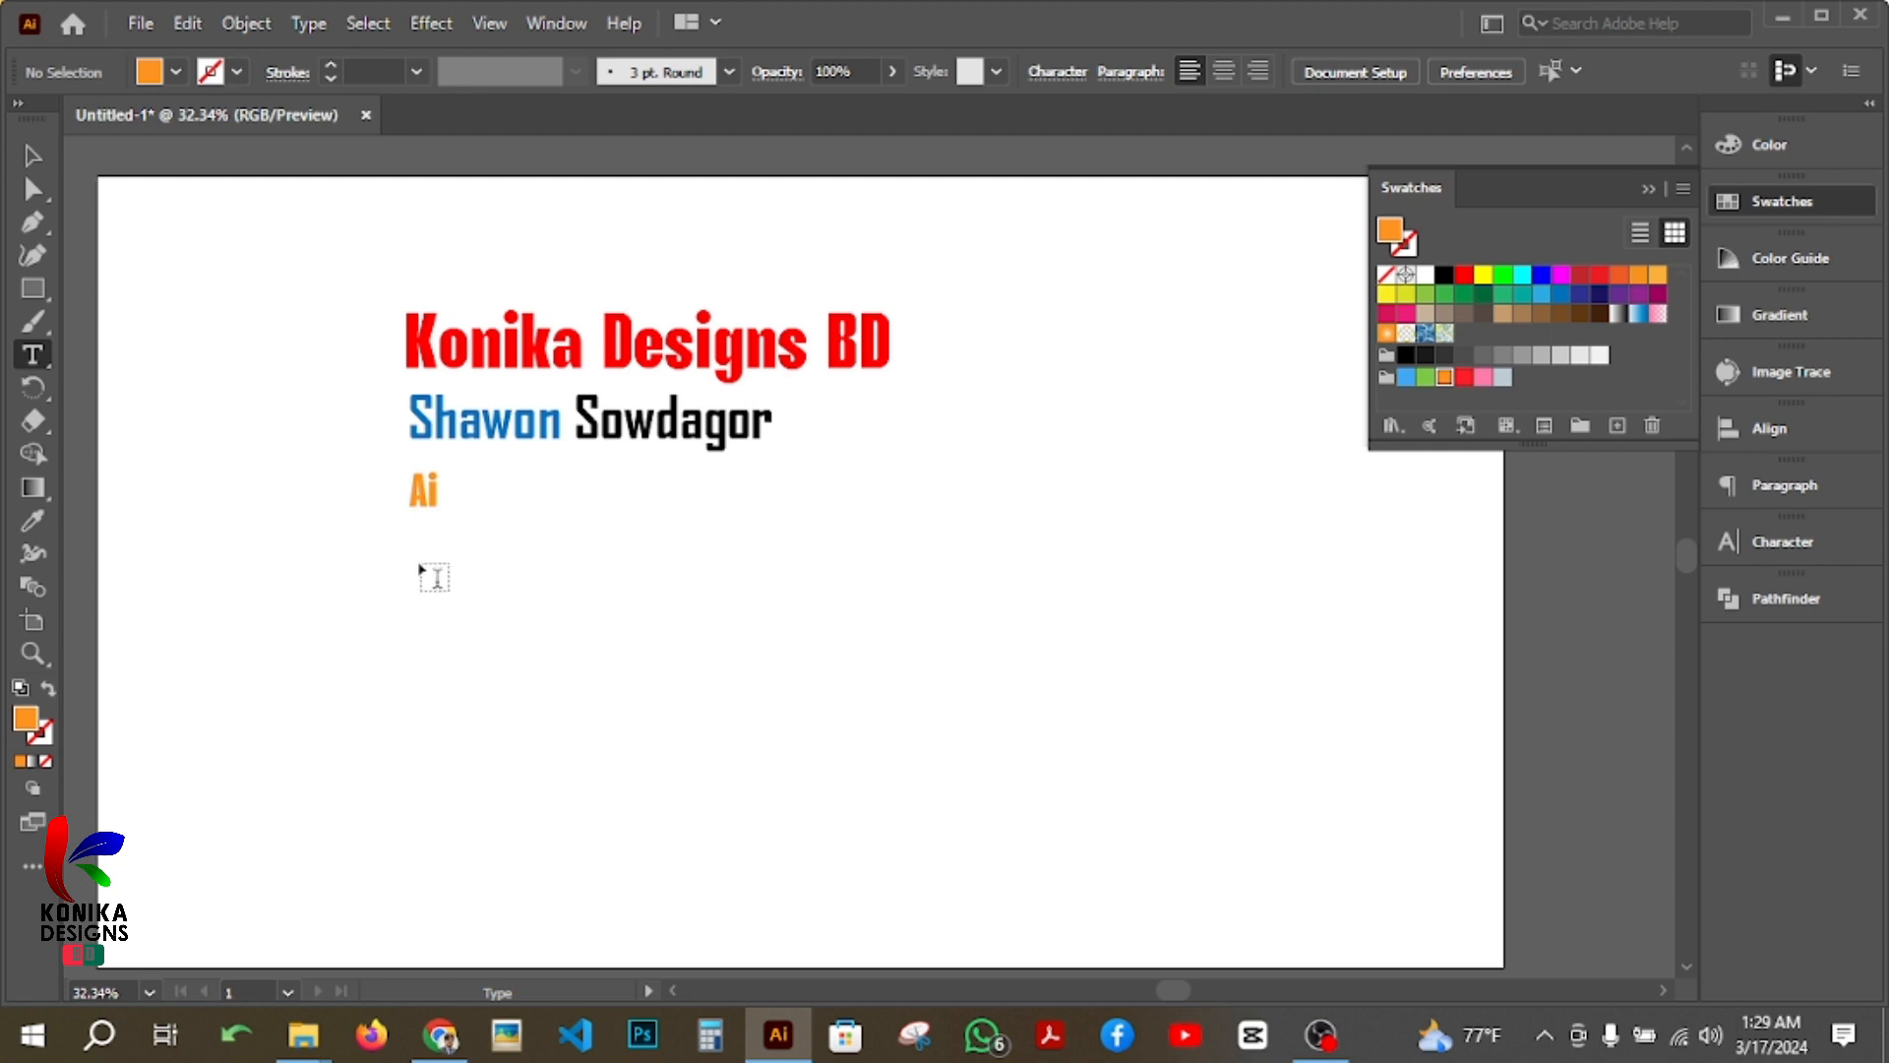
mouse_move(421, 563)
mouse_down()
mouse_move(1179, 842)
mouse_move(1379, 888)
mouse_up()
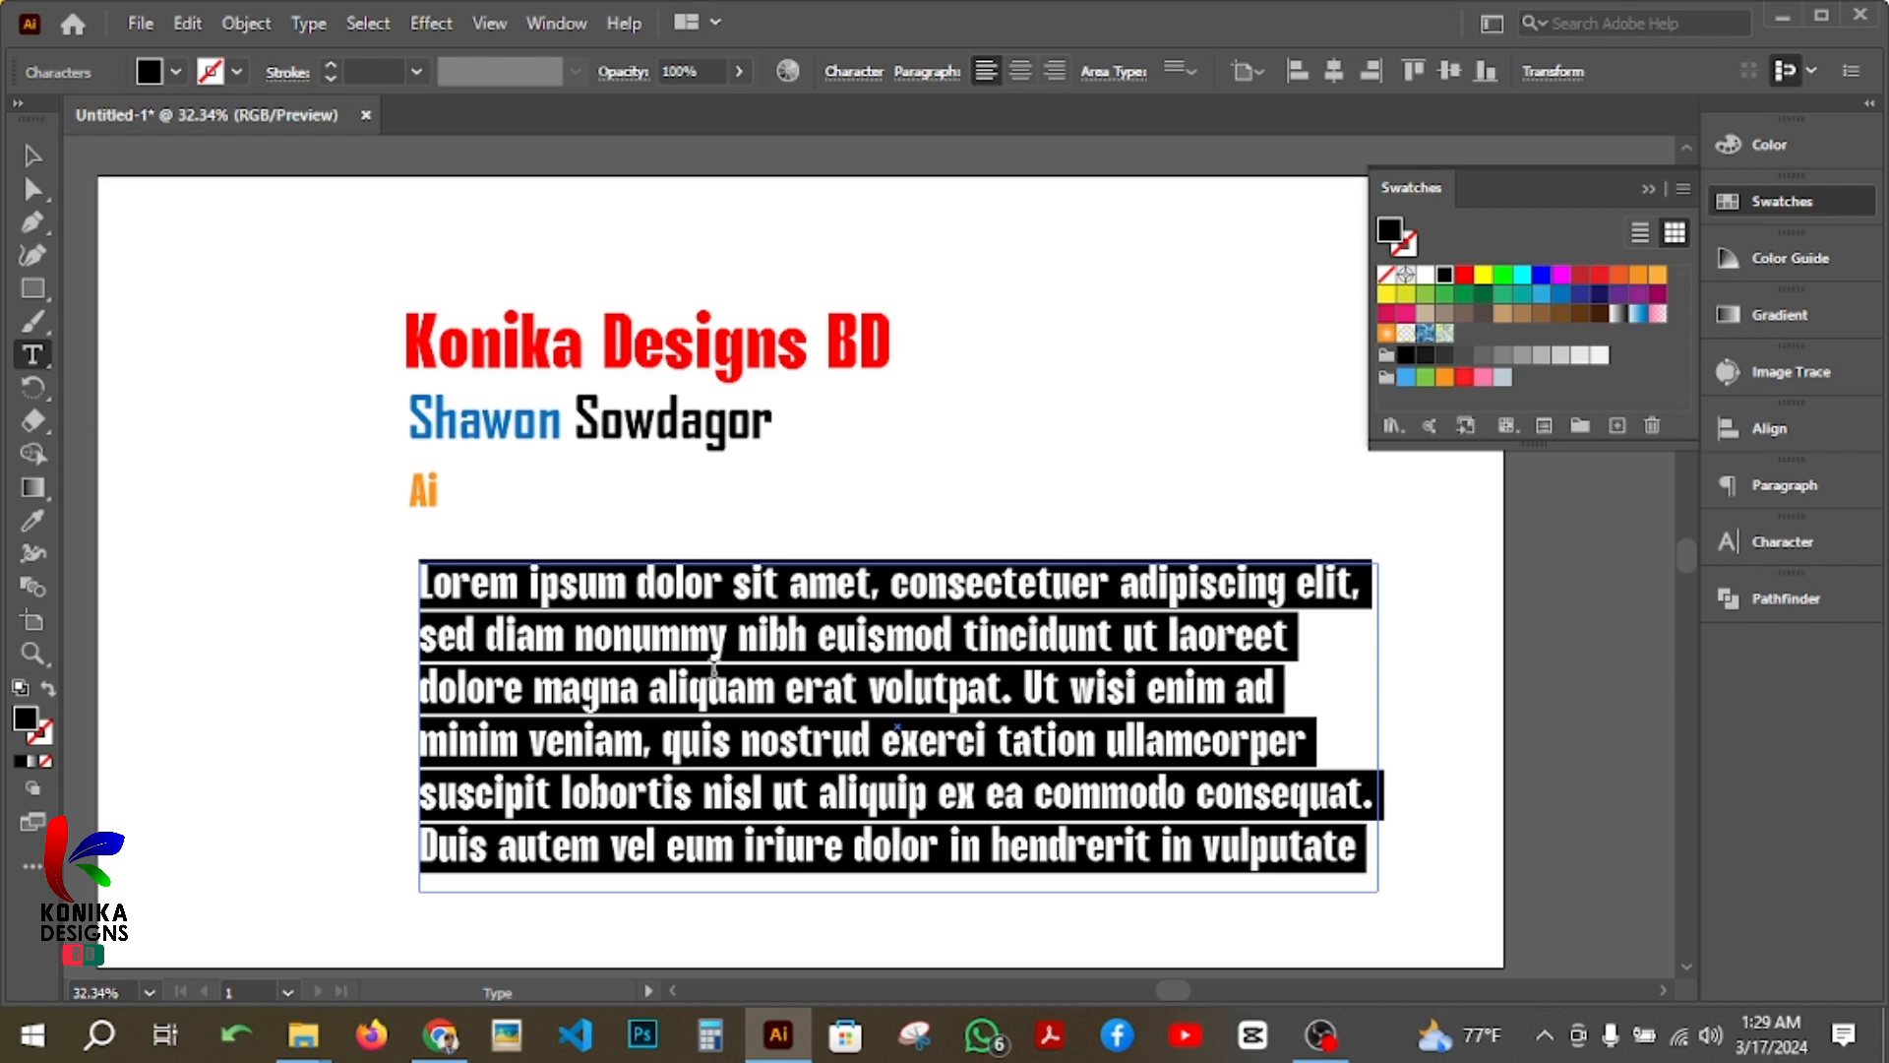
click(1649, 188)
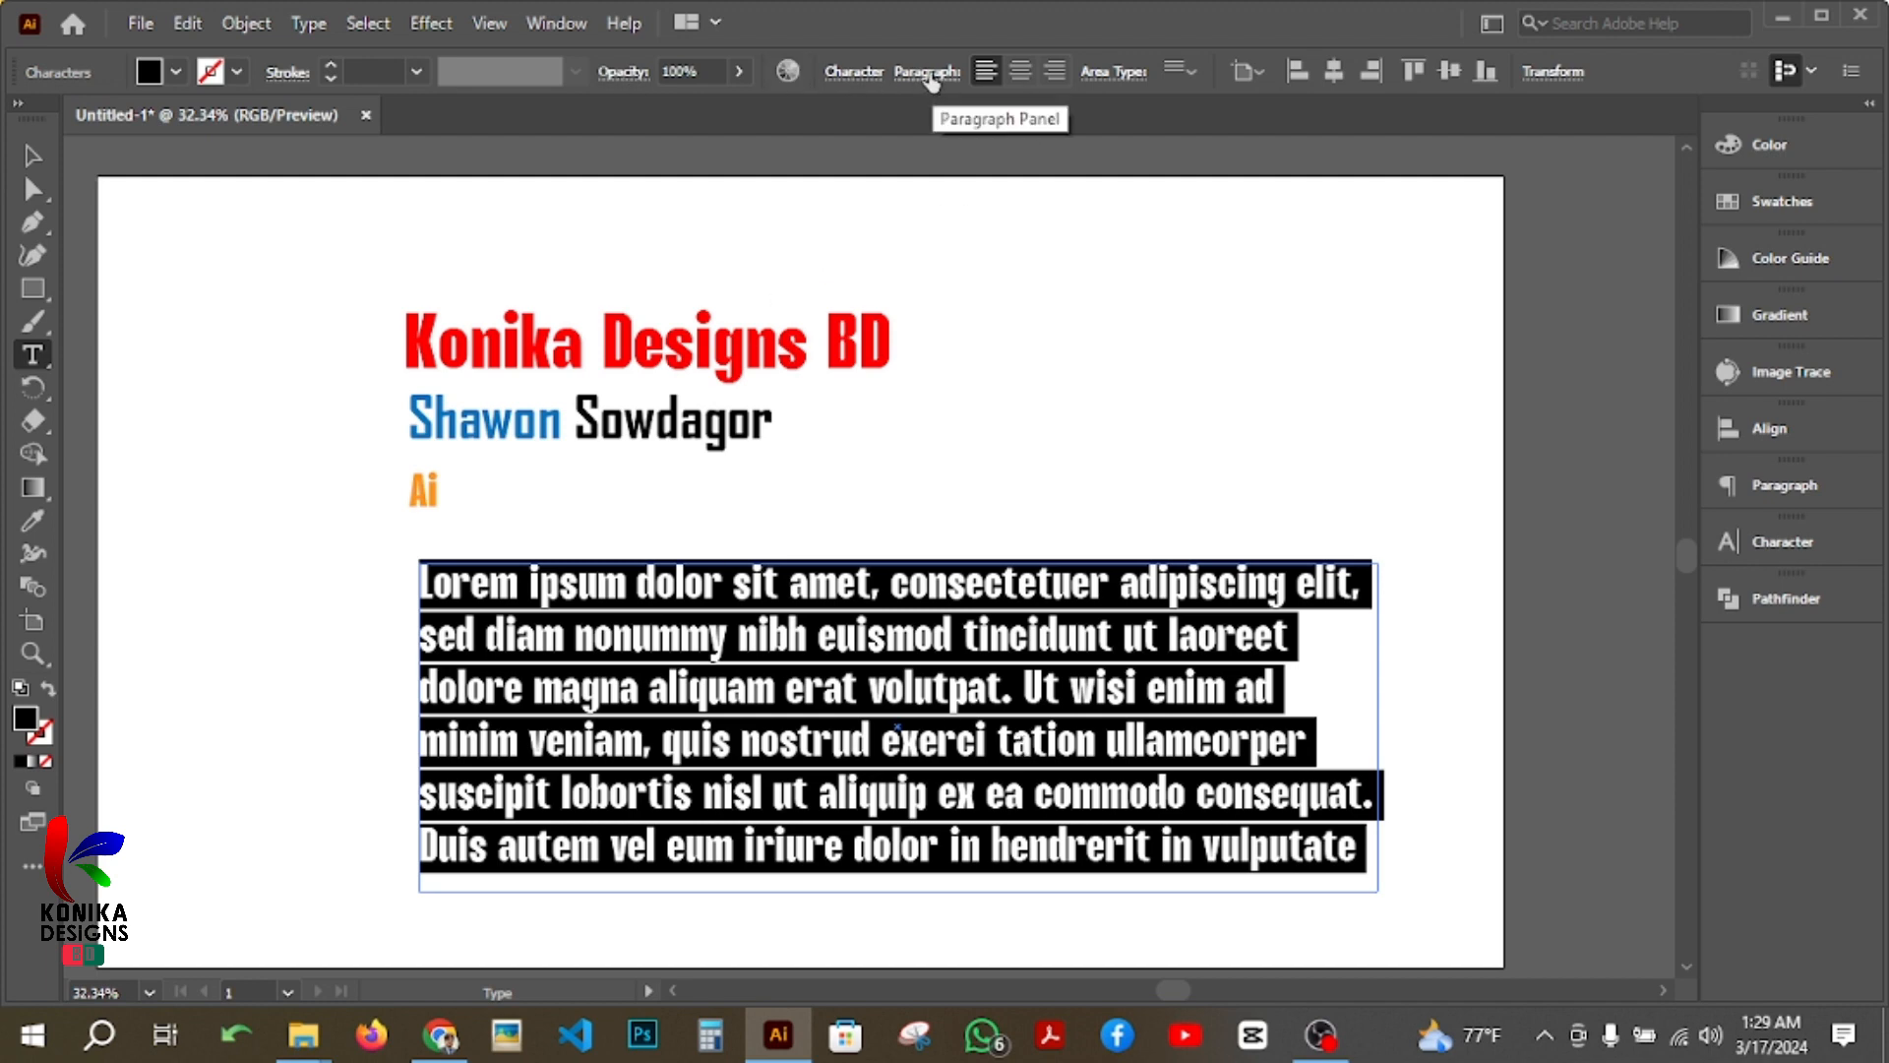
click(852, 74)
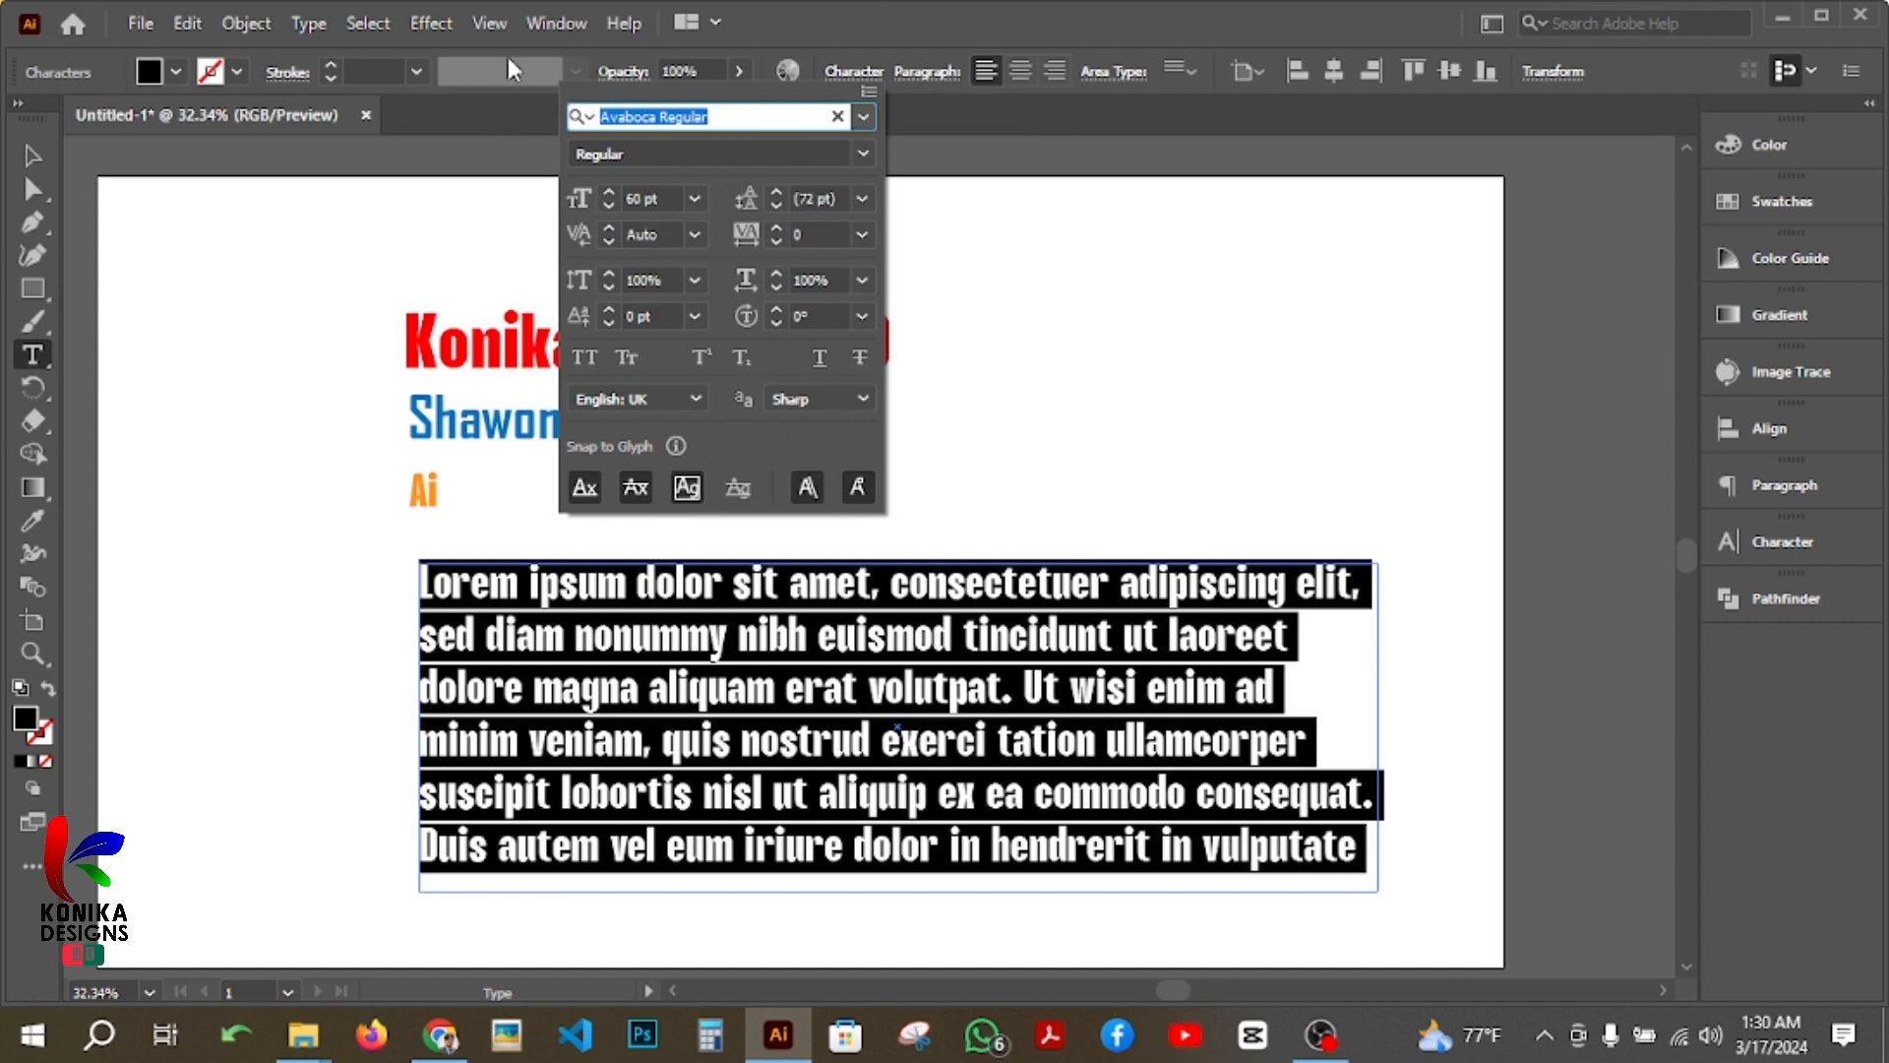
Step: Bring up the full character settings for the selected placeholder paragraph and set its font size to 25 pt
click(562, 24)
click(558, 26)
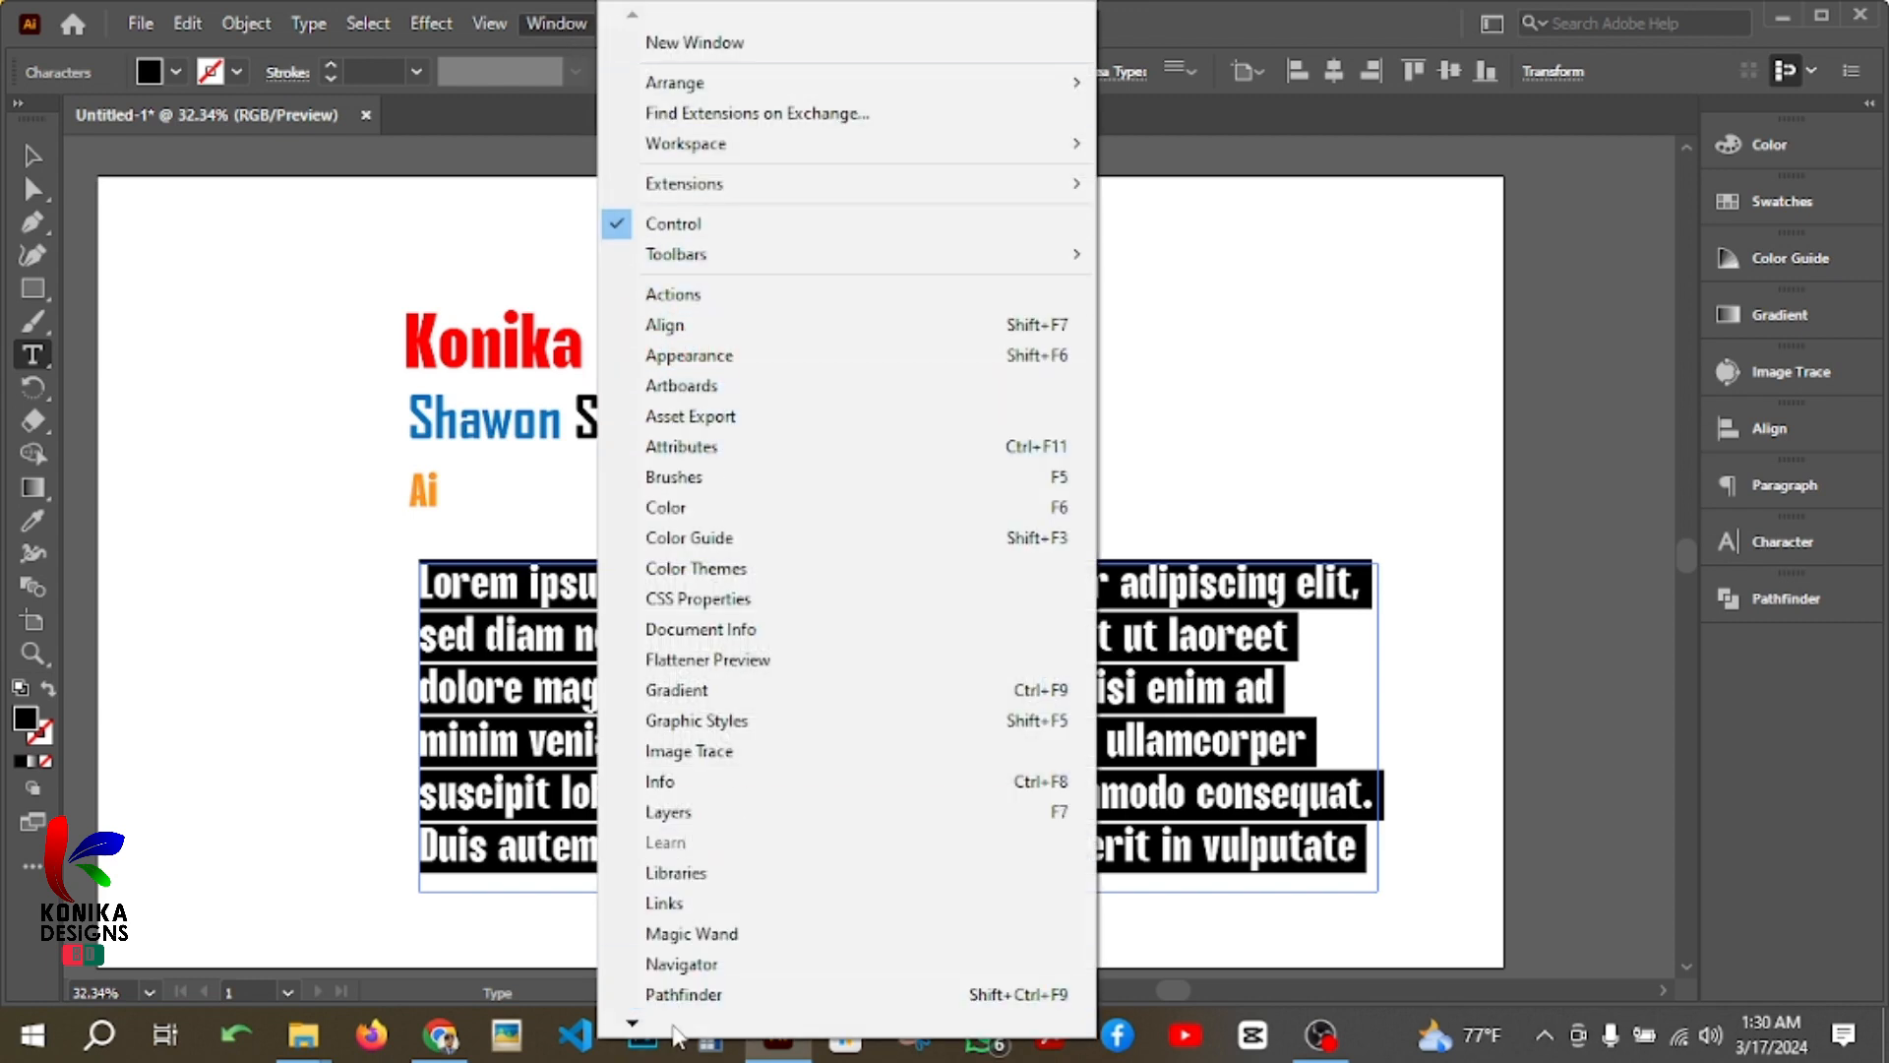
mouse_move(679, 1033)
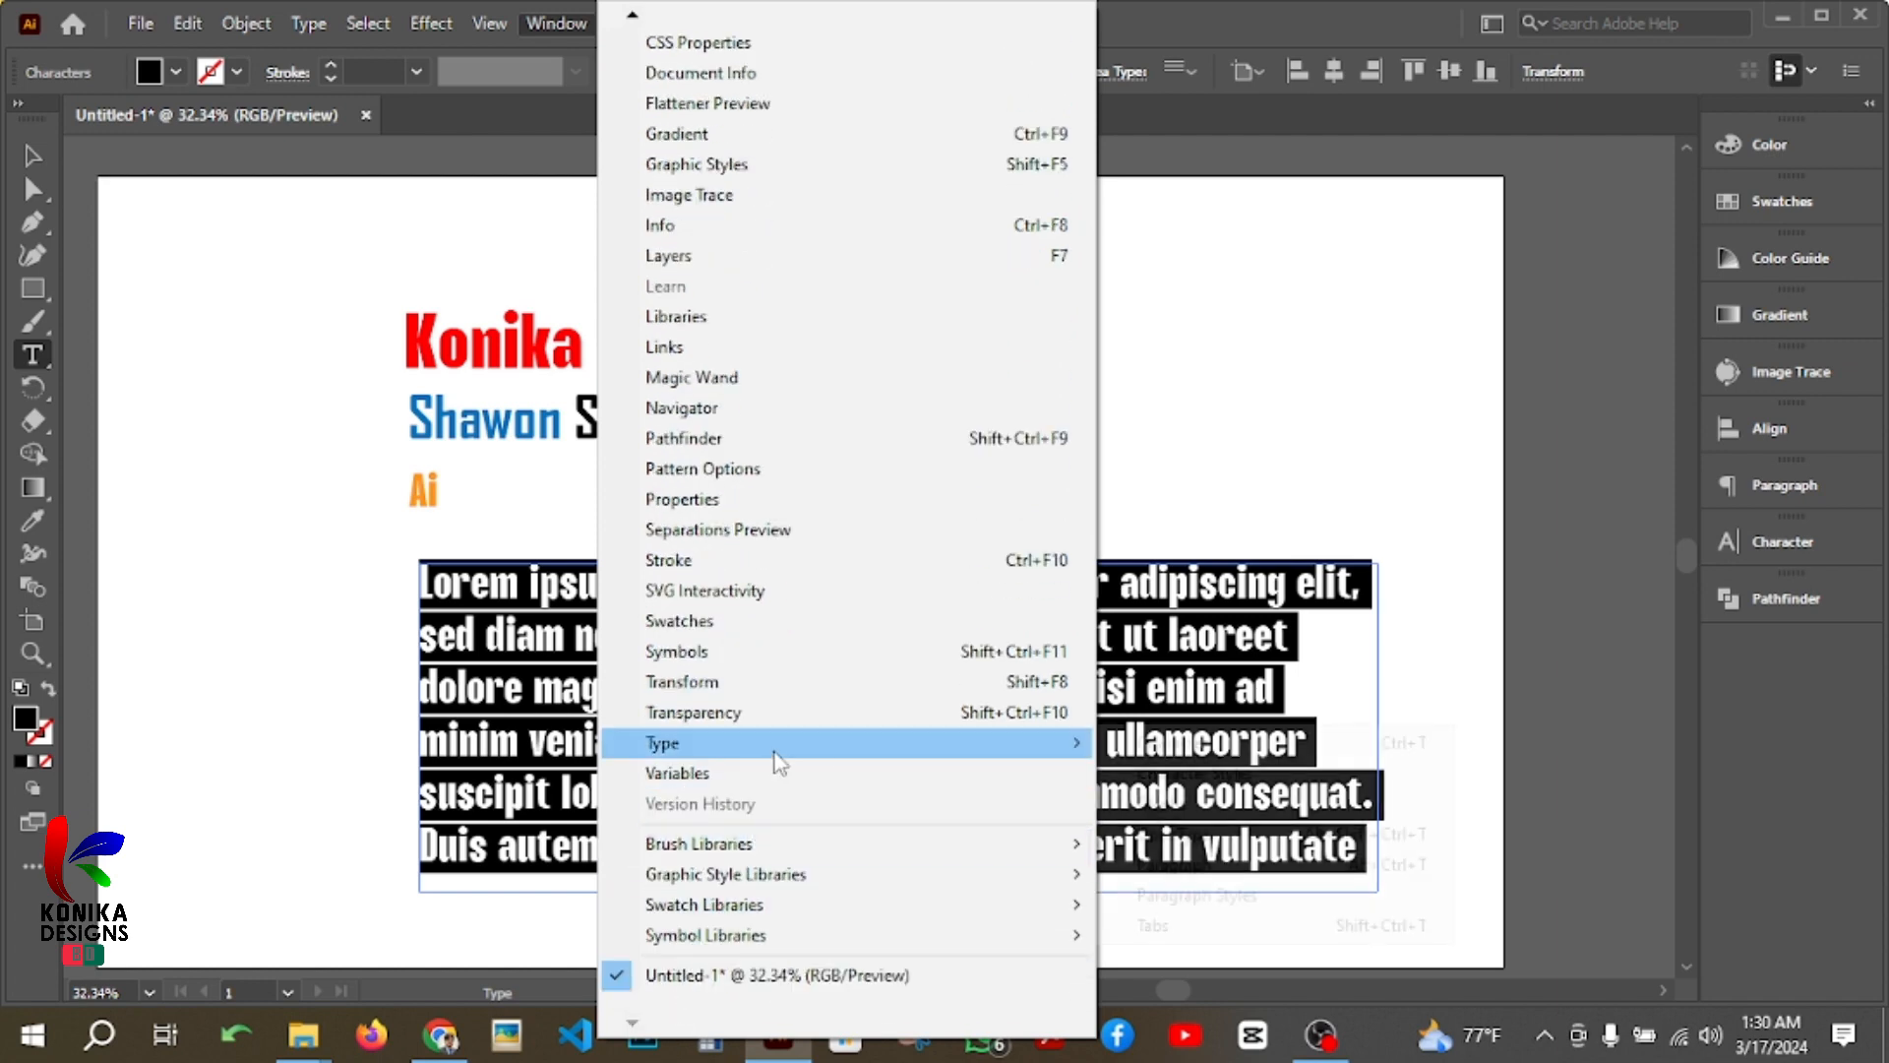
mouse_move(1024, 752)
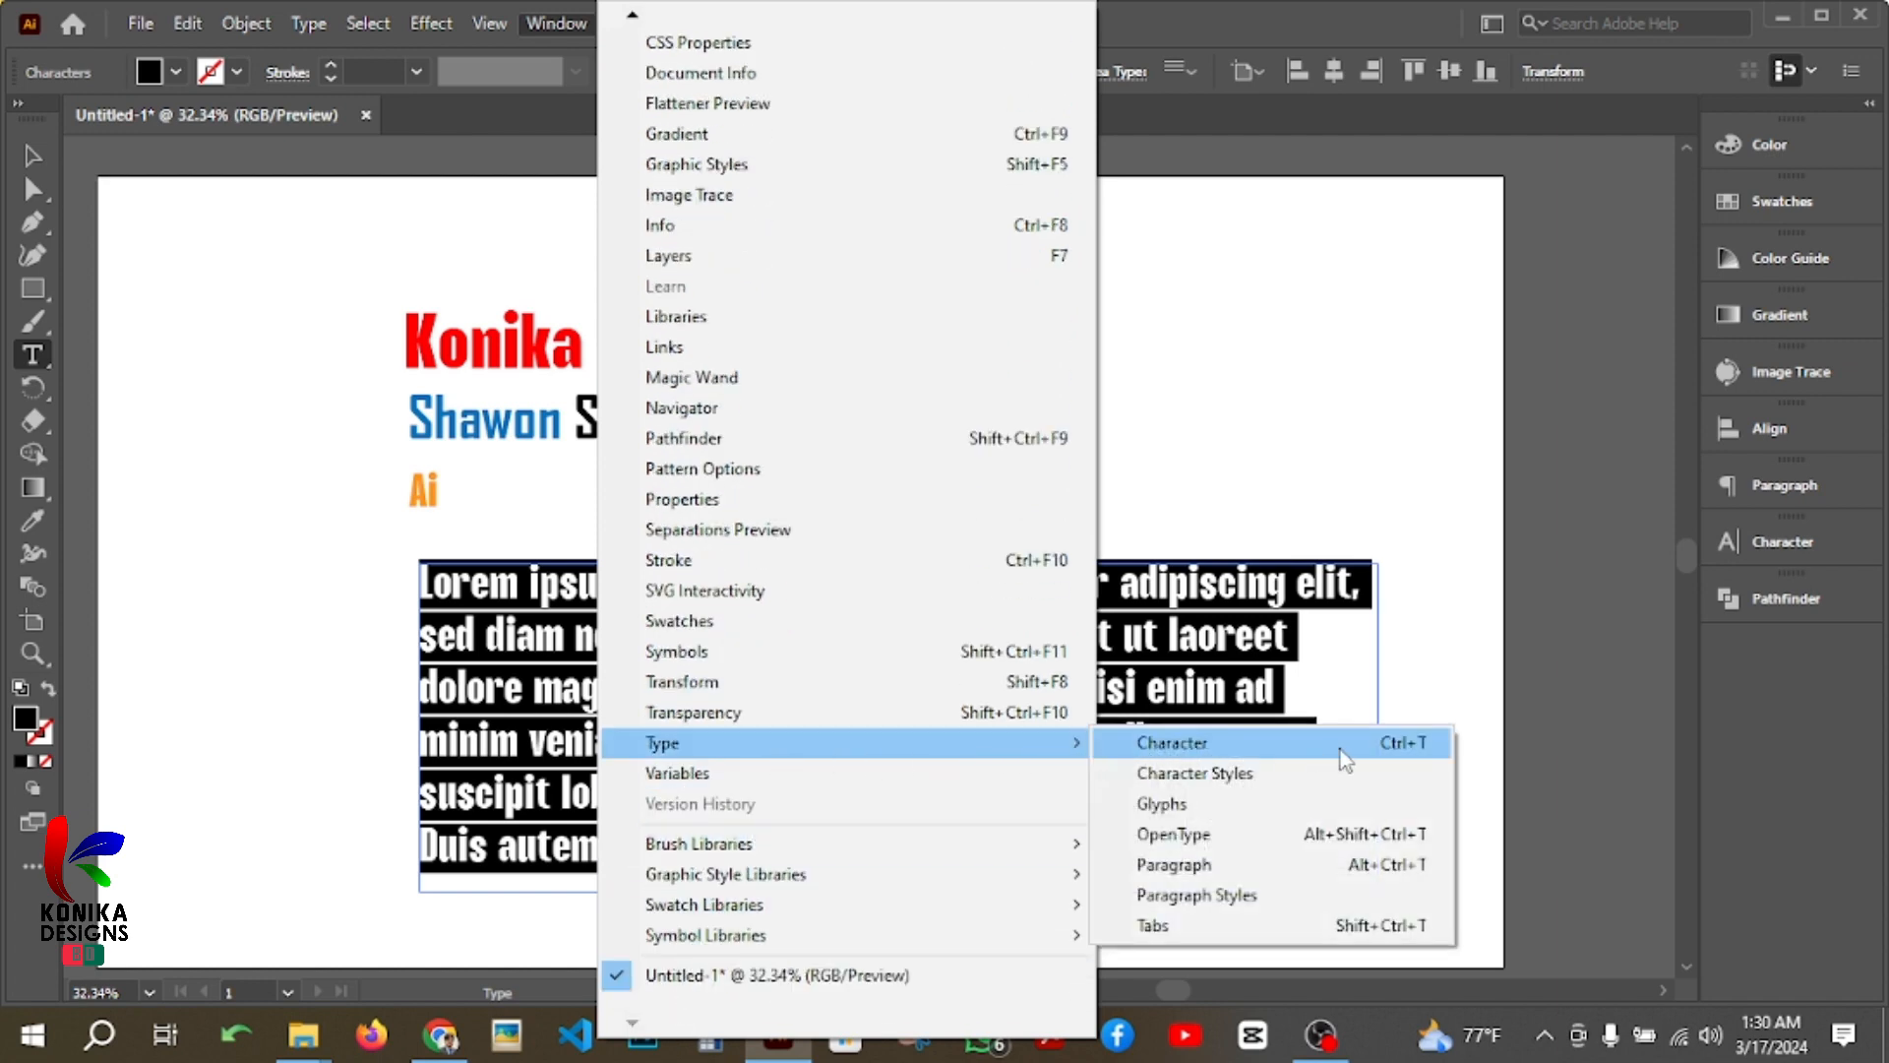
click(1449, 756)
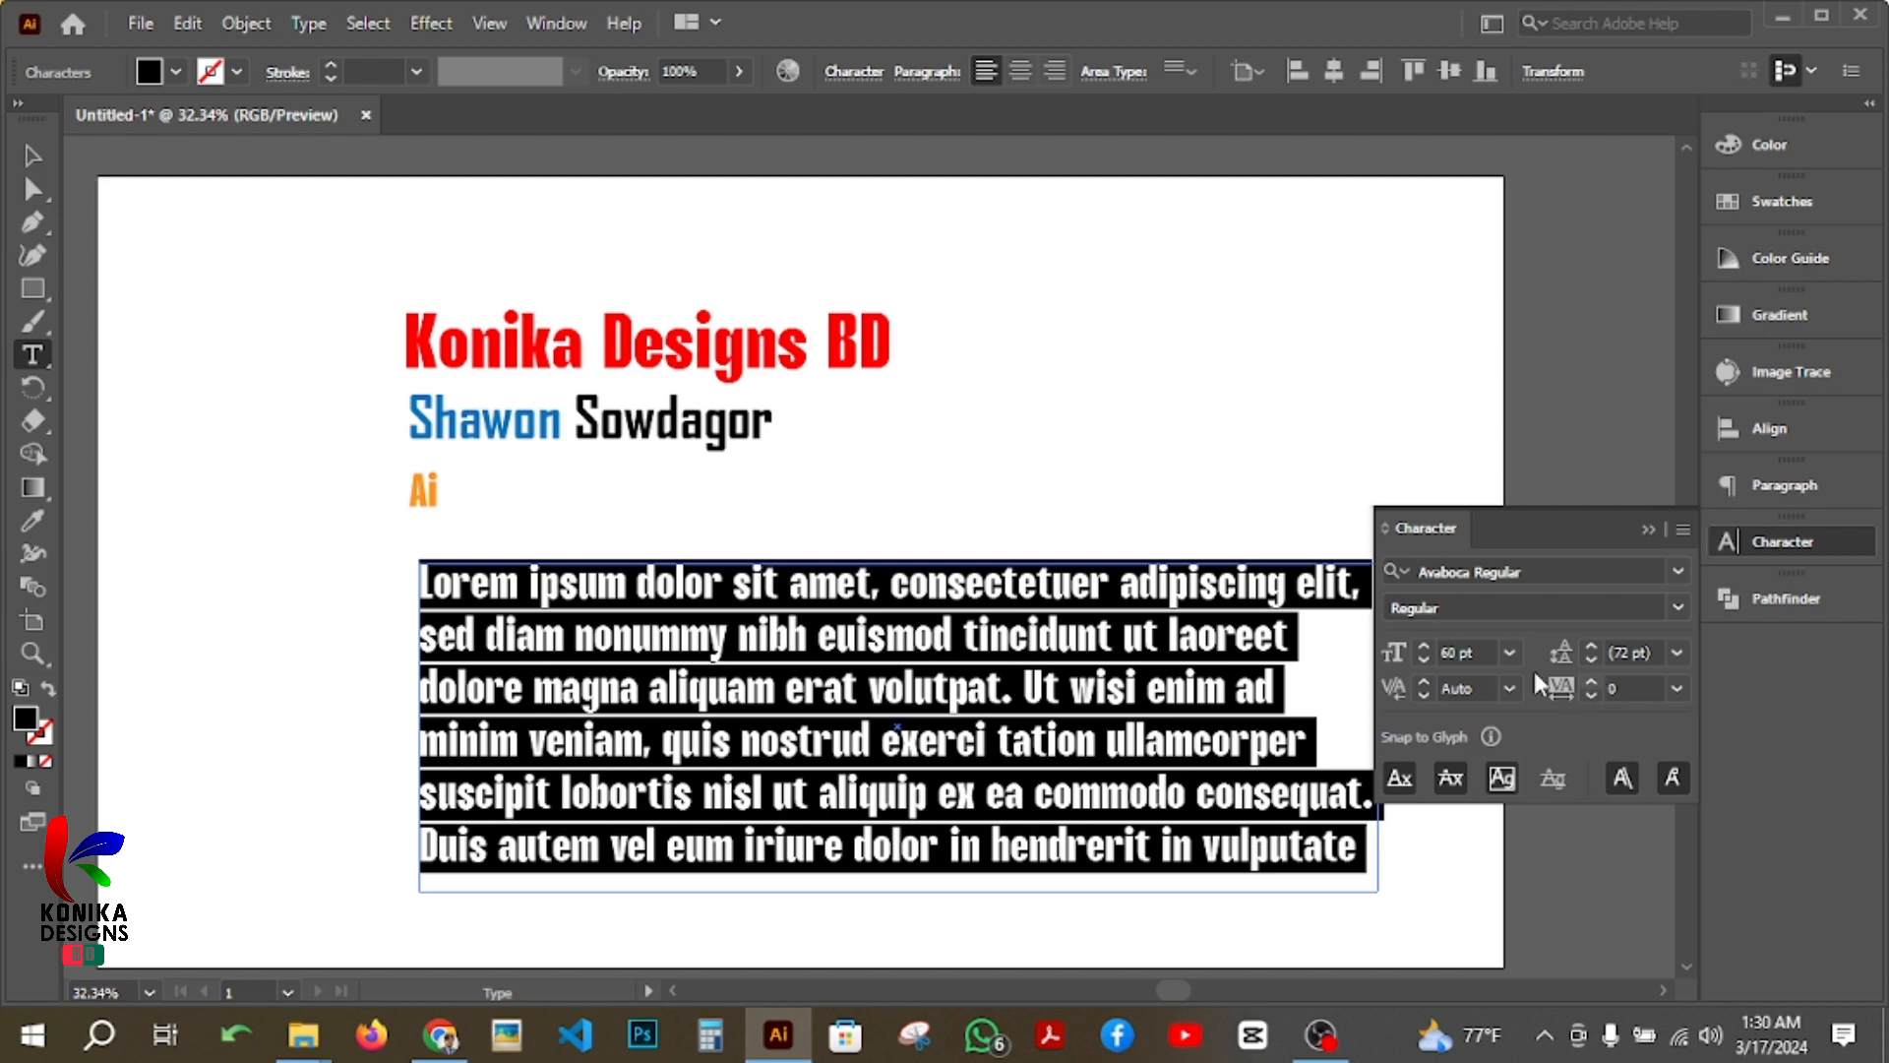
drag(1420, 659, 1419, 658)
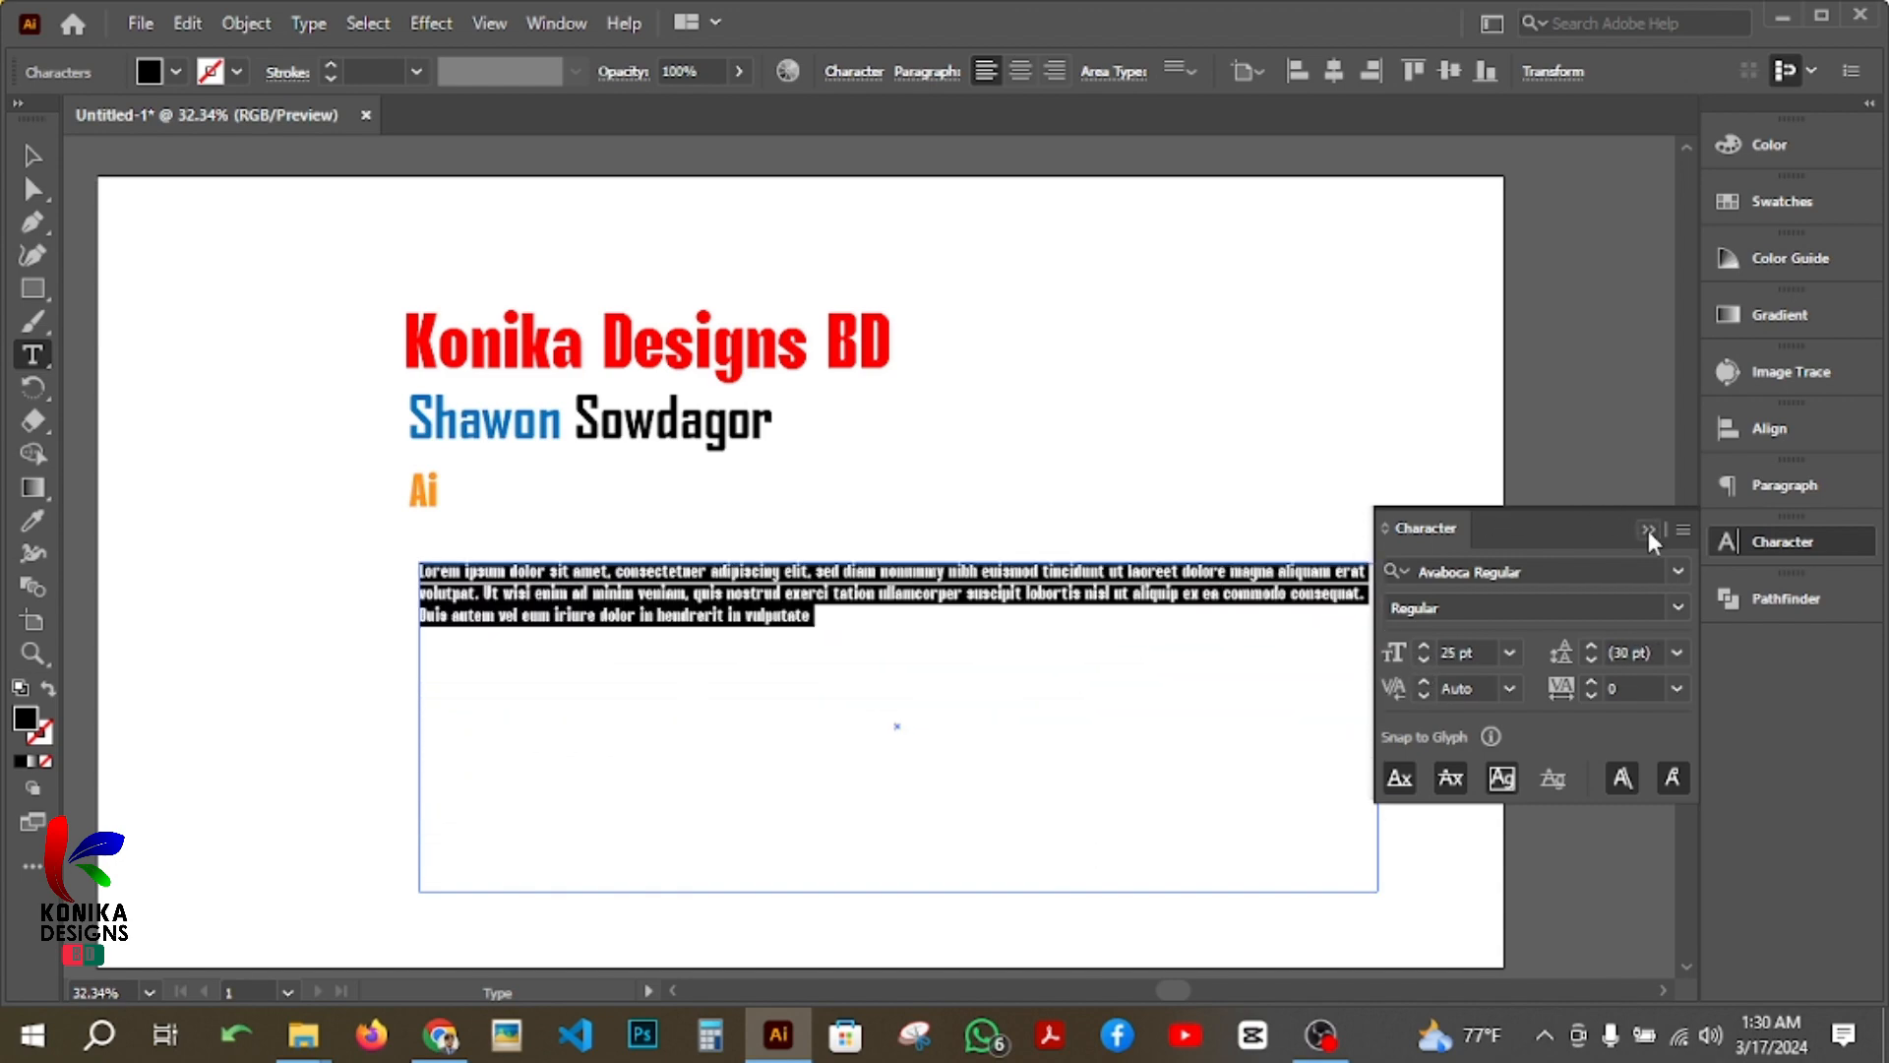
Step: Change the placeholder paragraph's font to Myriad Pro and collapse the character settings
click(1675, 570)
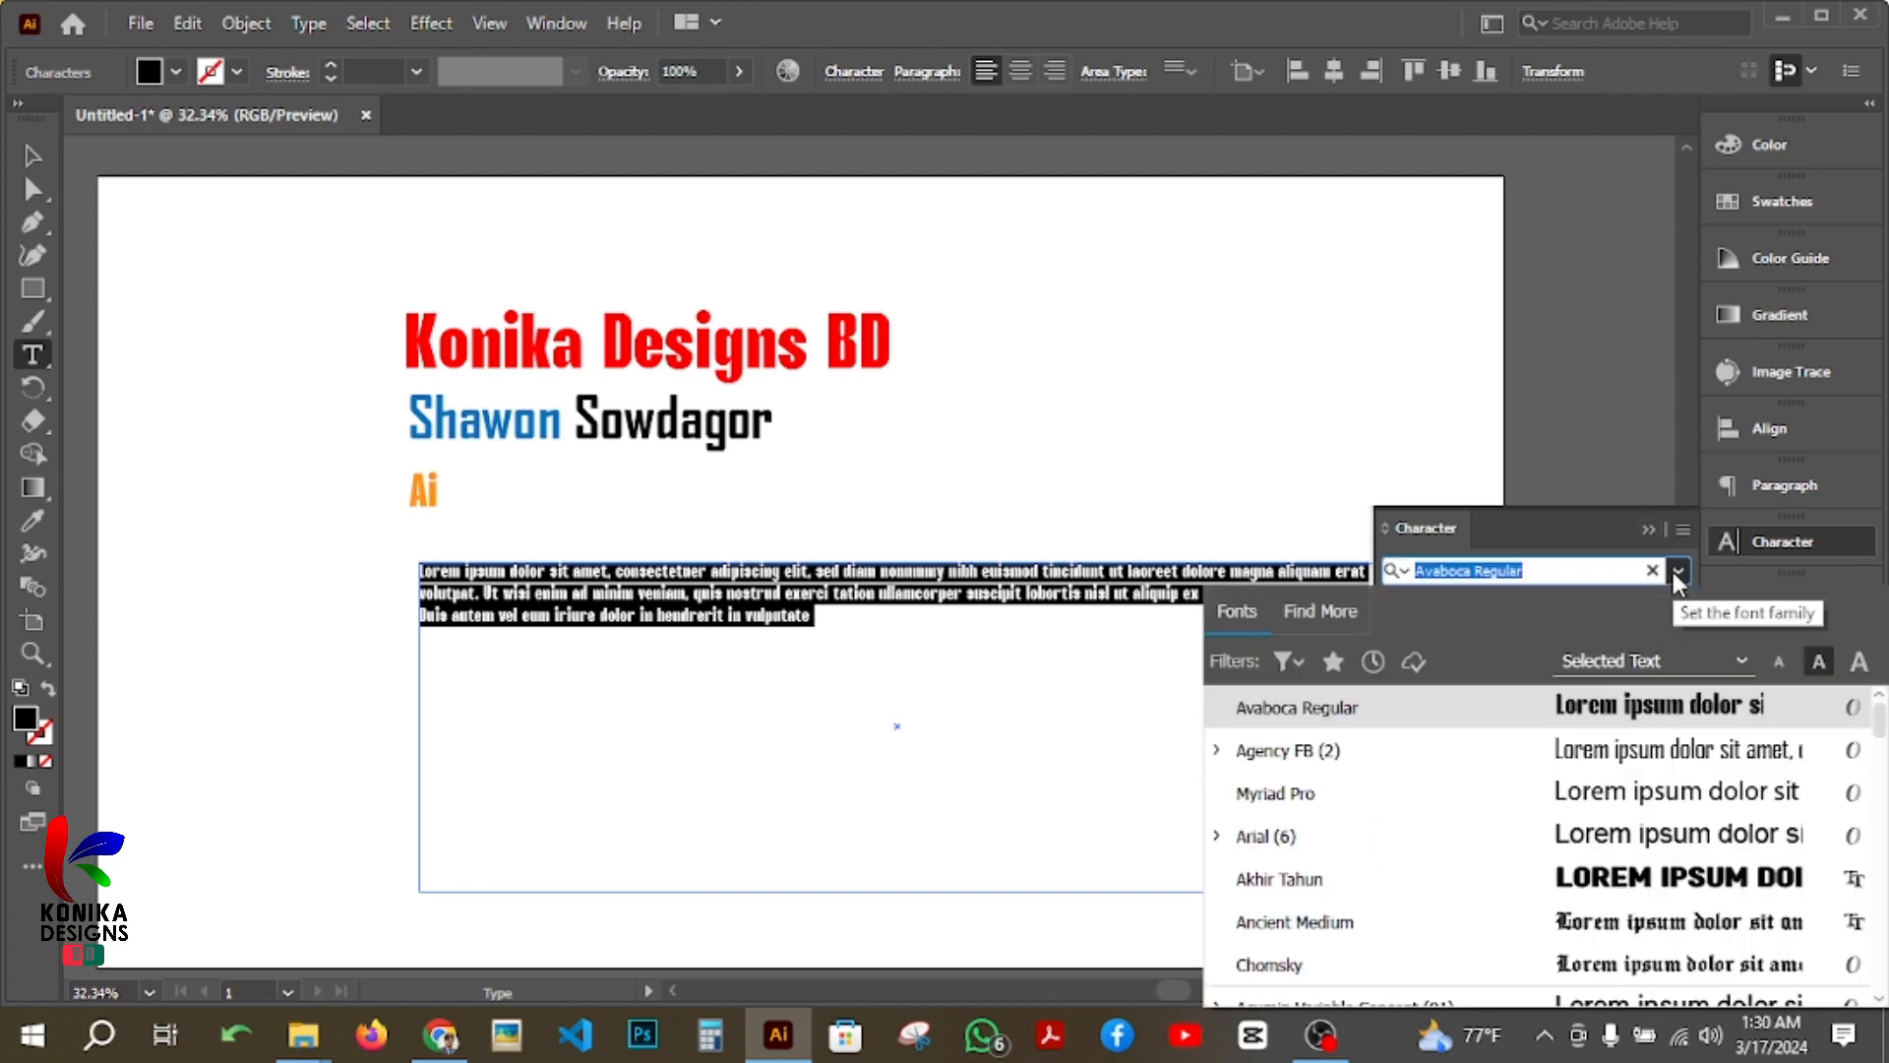
click(1635, 793)
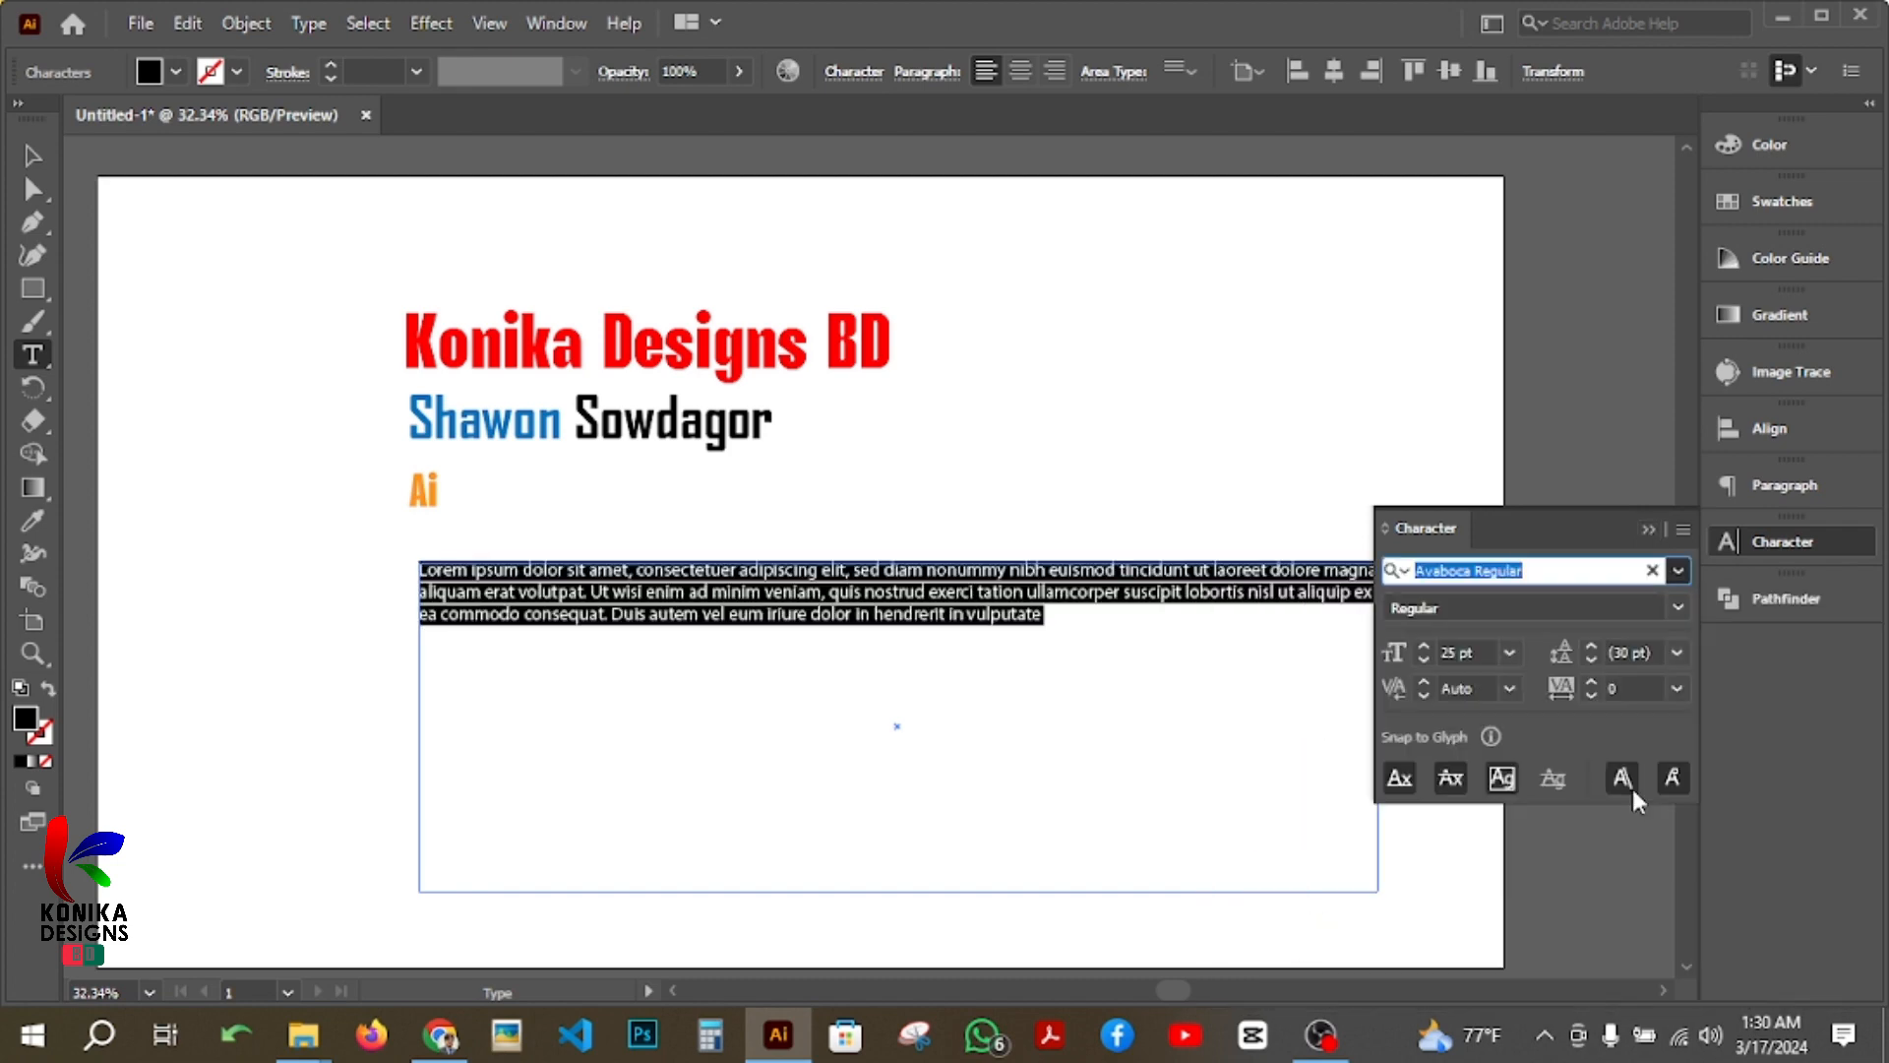
click(1649, 527)
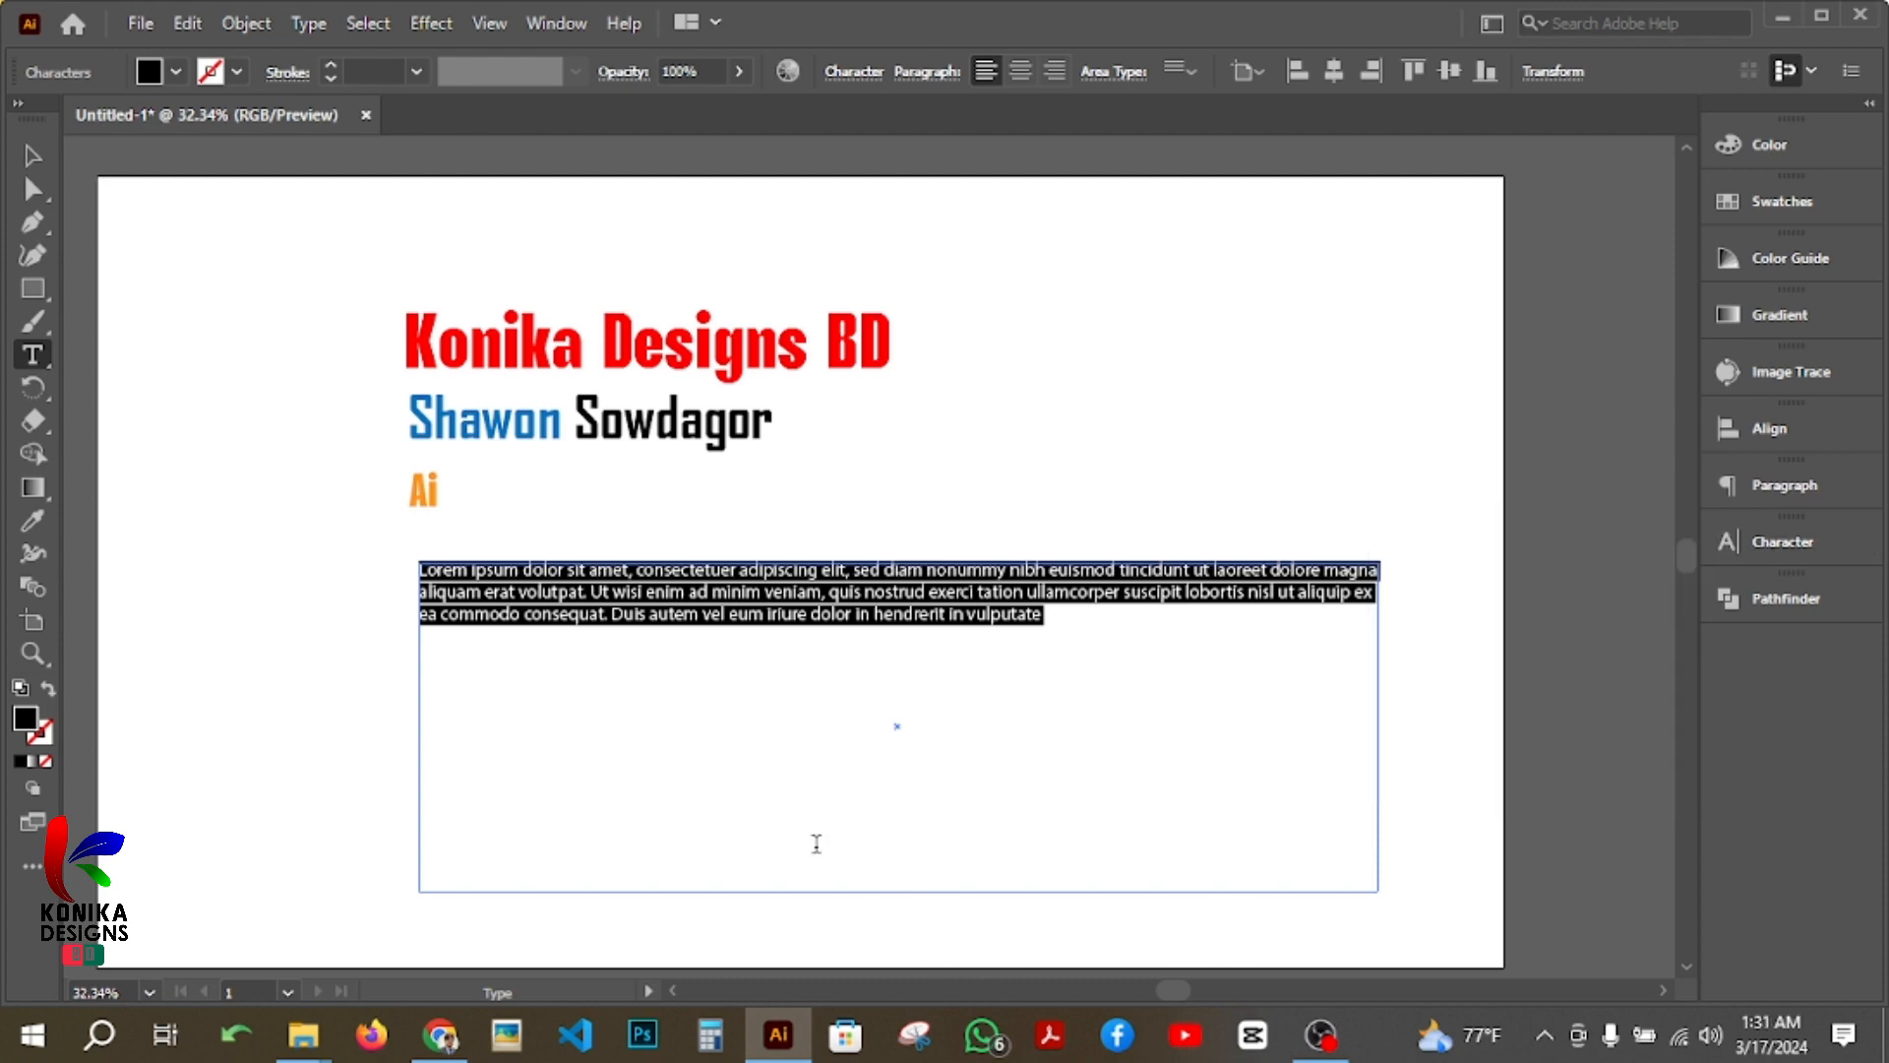
Step: Replace the paragraph text area with a new, shallower one drawn closely below "Ai", filled with placeholder text, and clear the selection
click(33, 154)
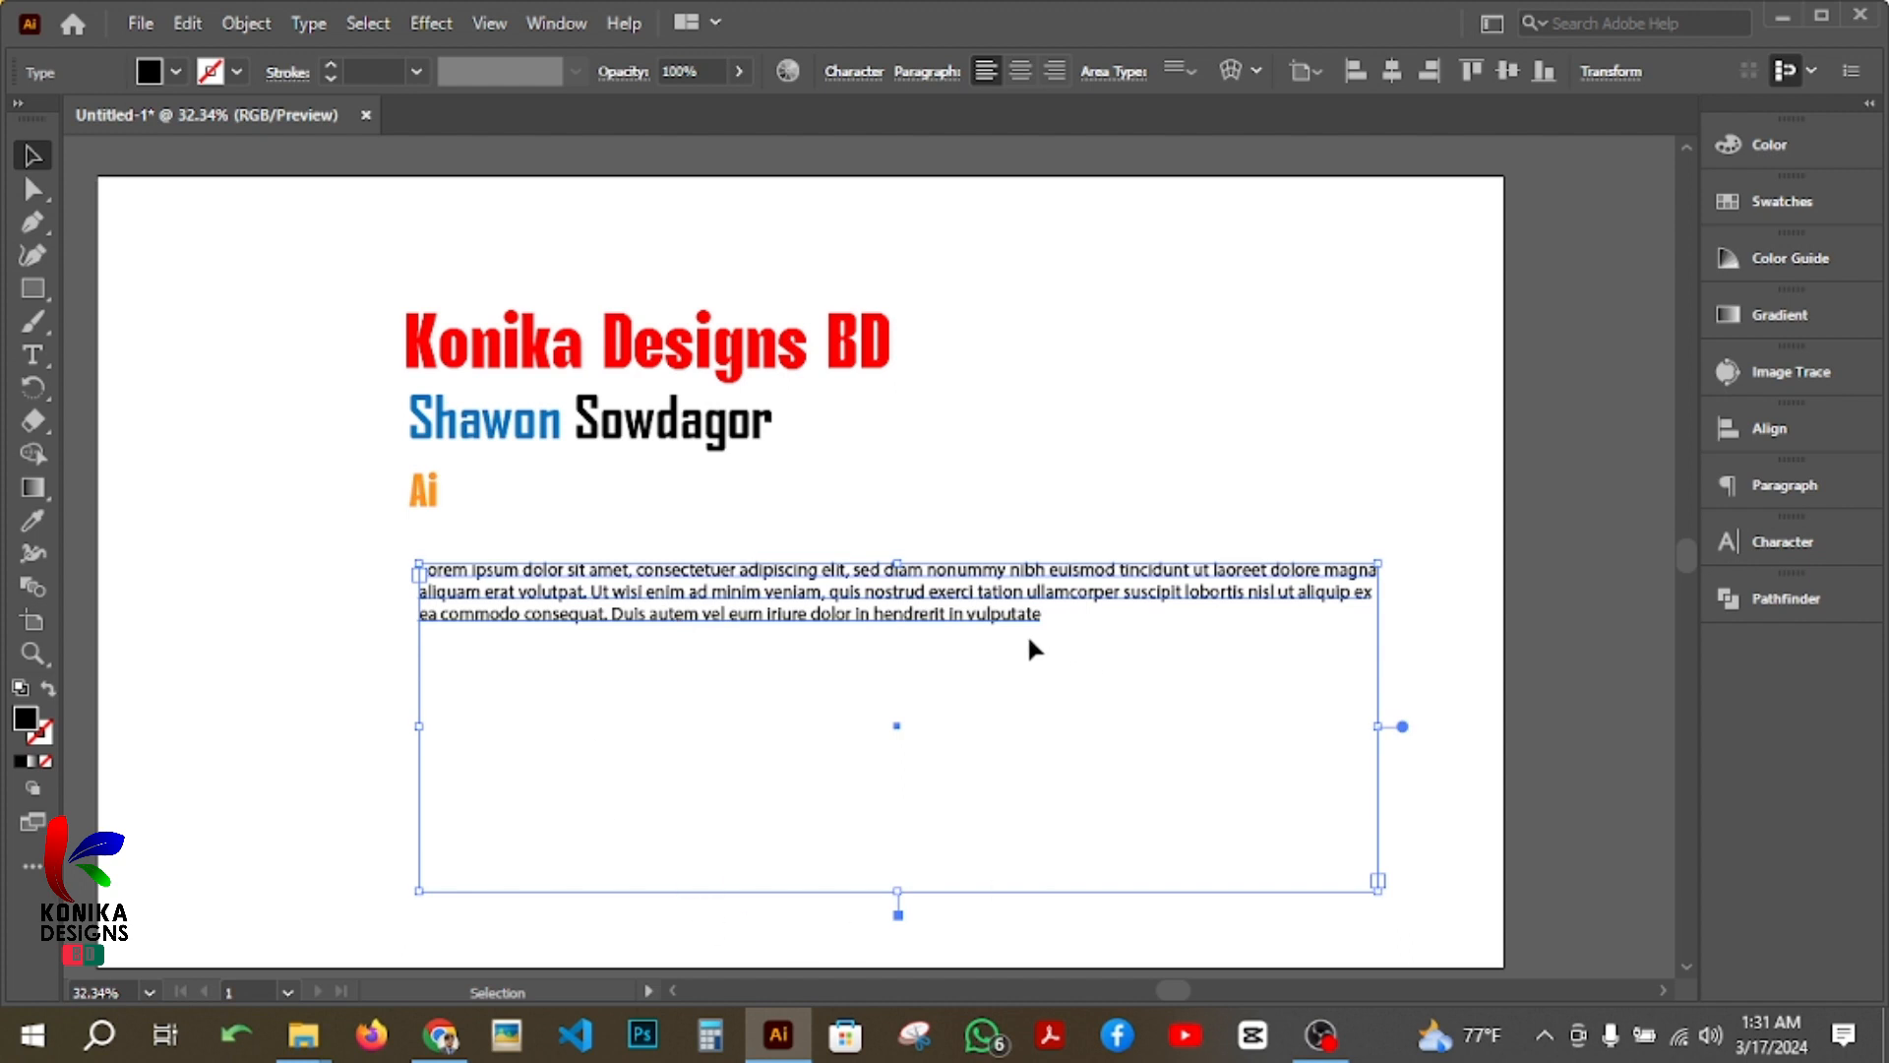
key(Delete)
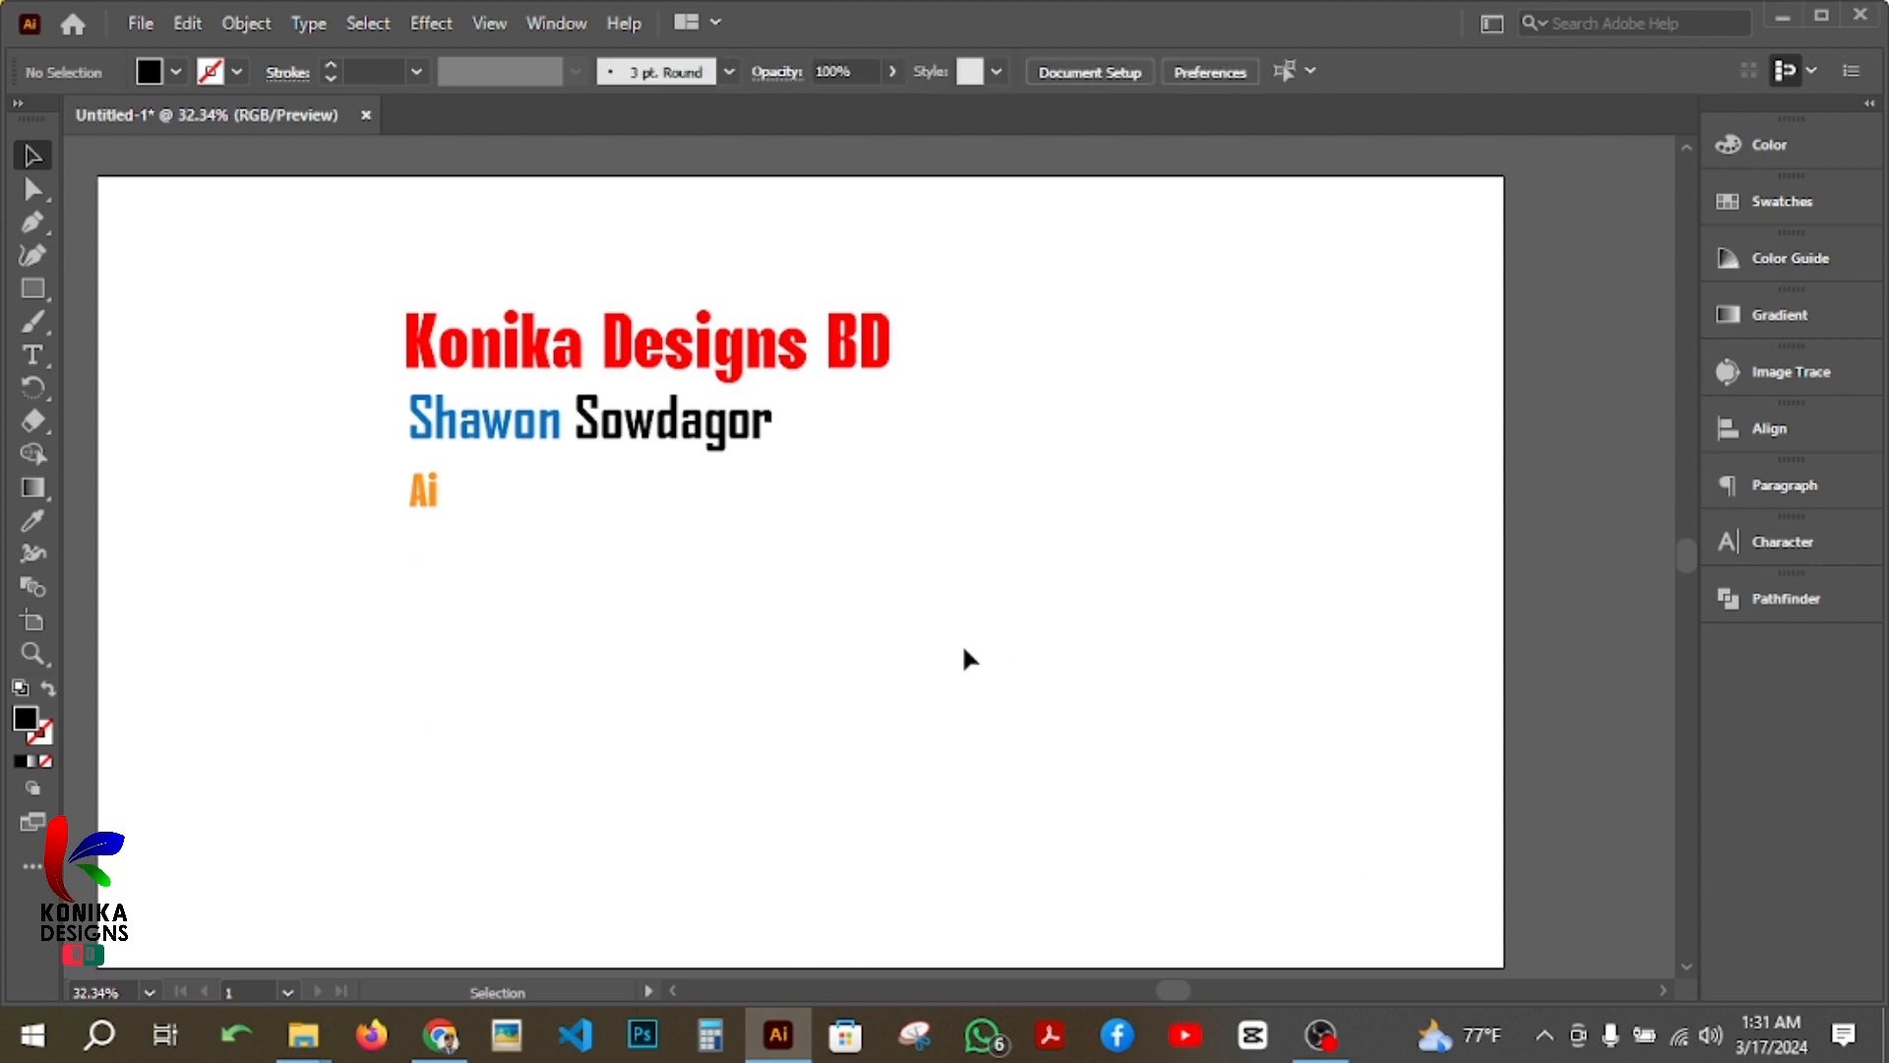
click(34, 353)
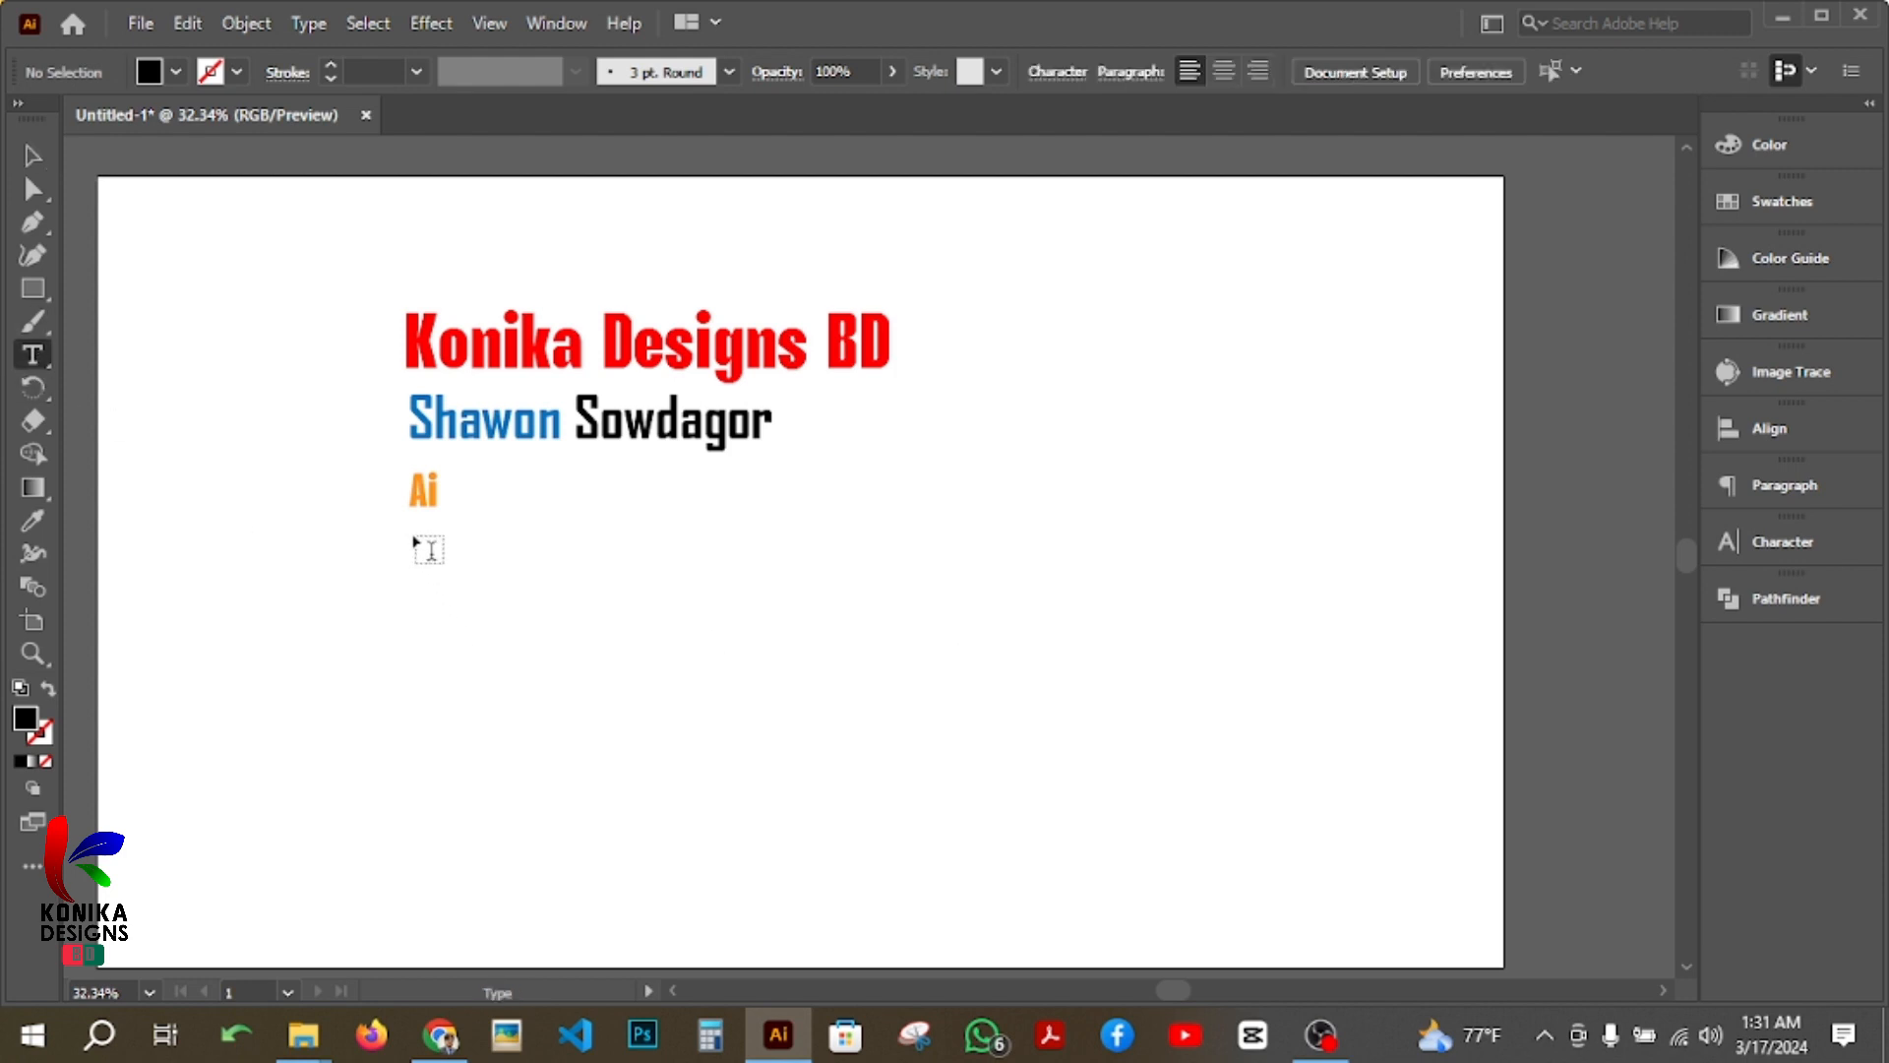
drag(413, 538, 681, 635)
drag(842, 709, 1356, 698)
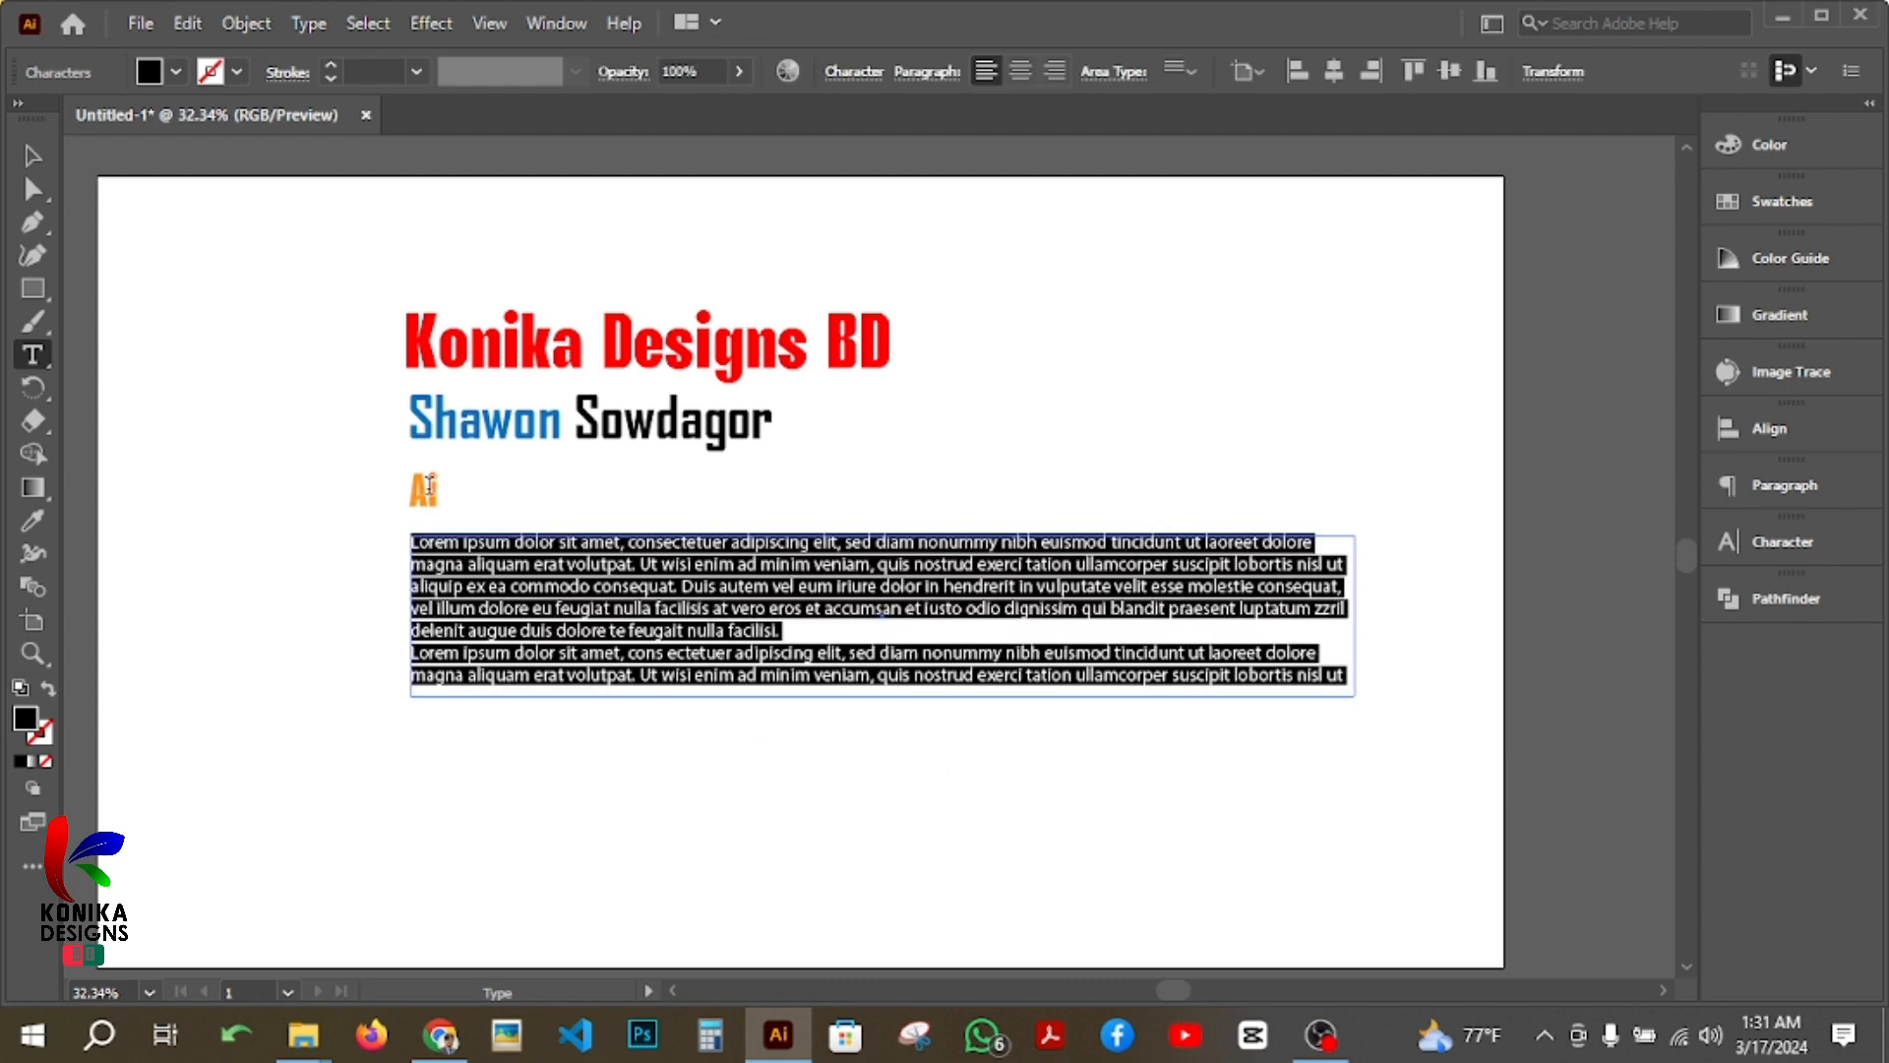
click(33, 153)
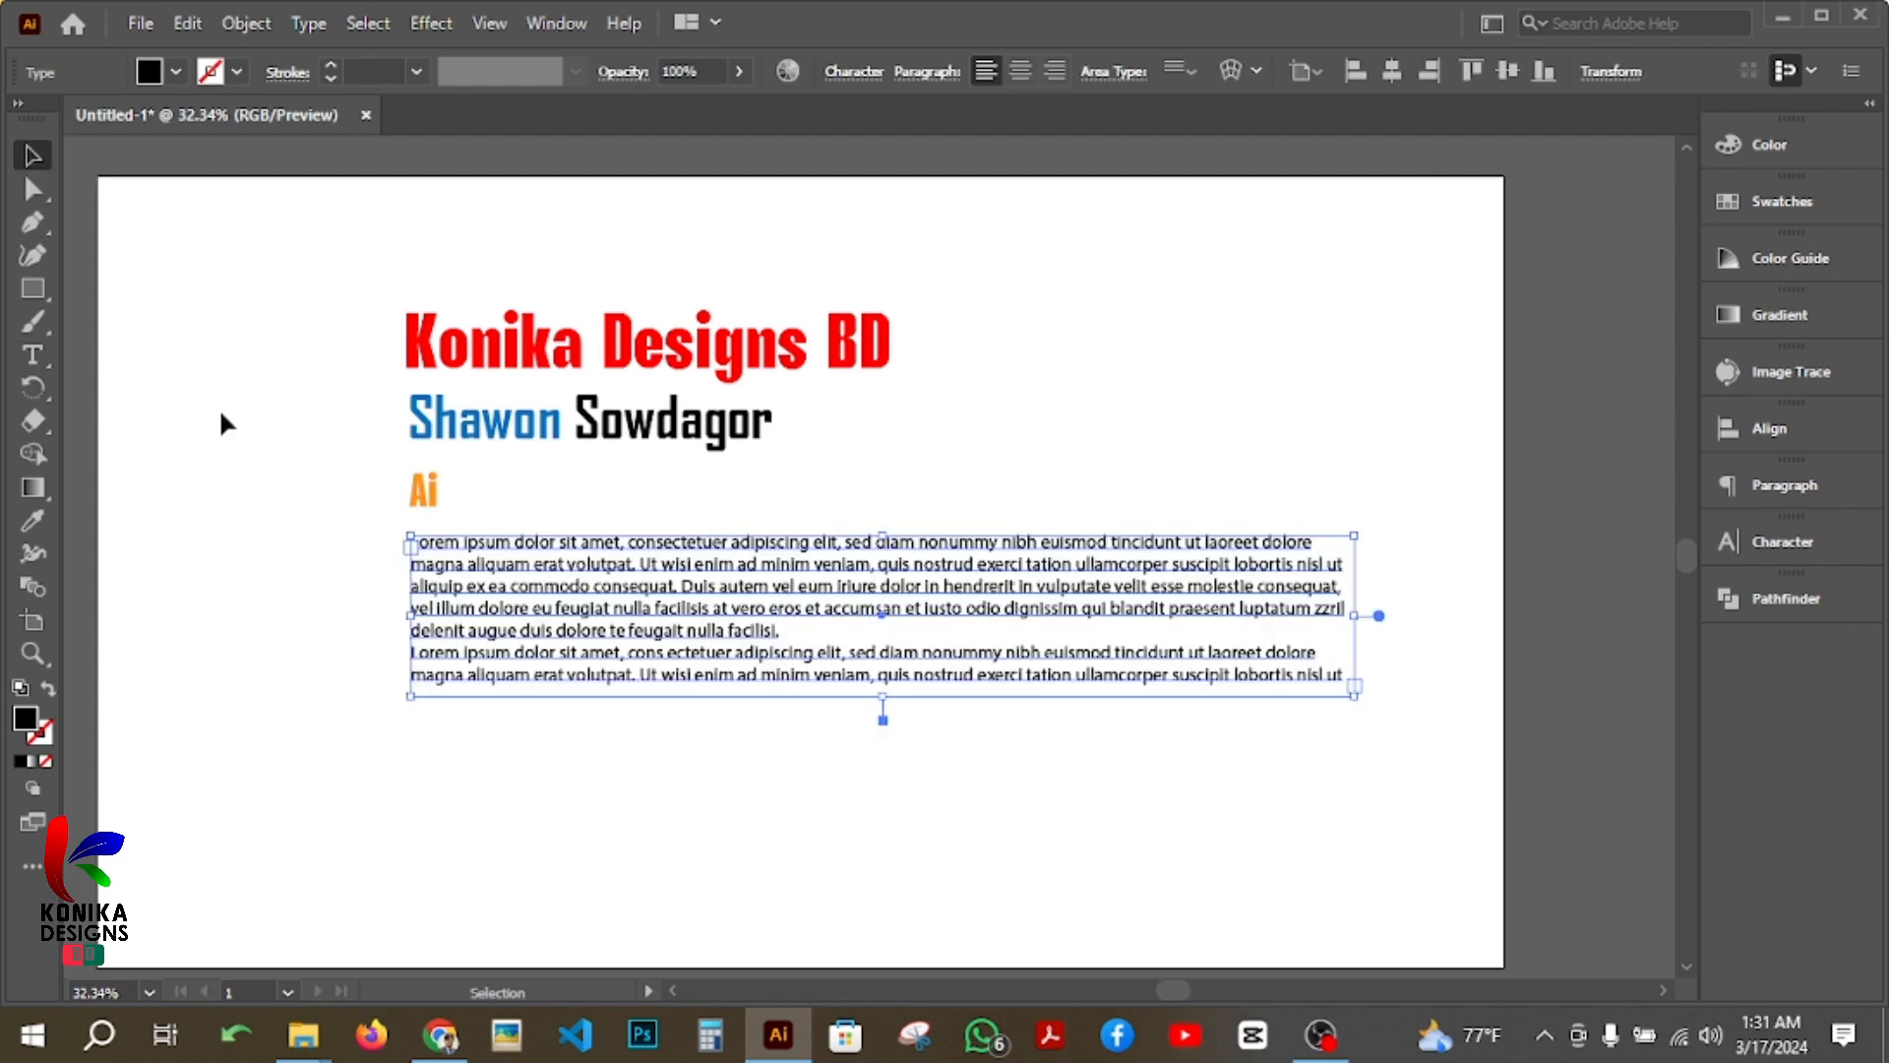
click(283, 597)
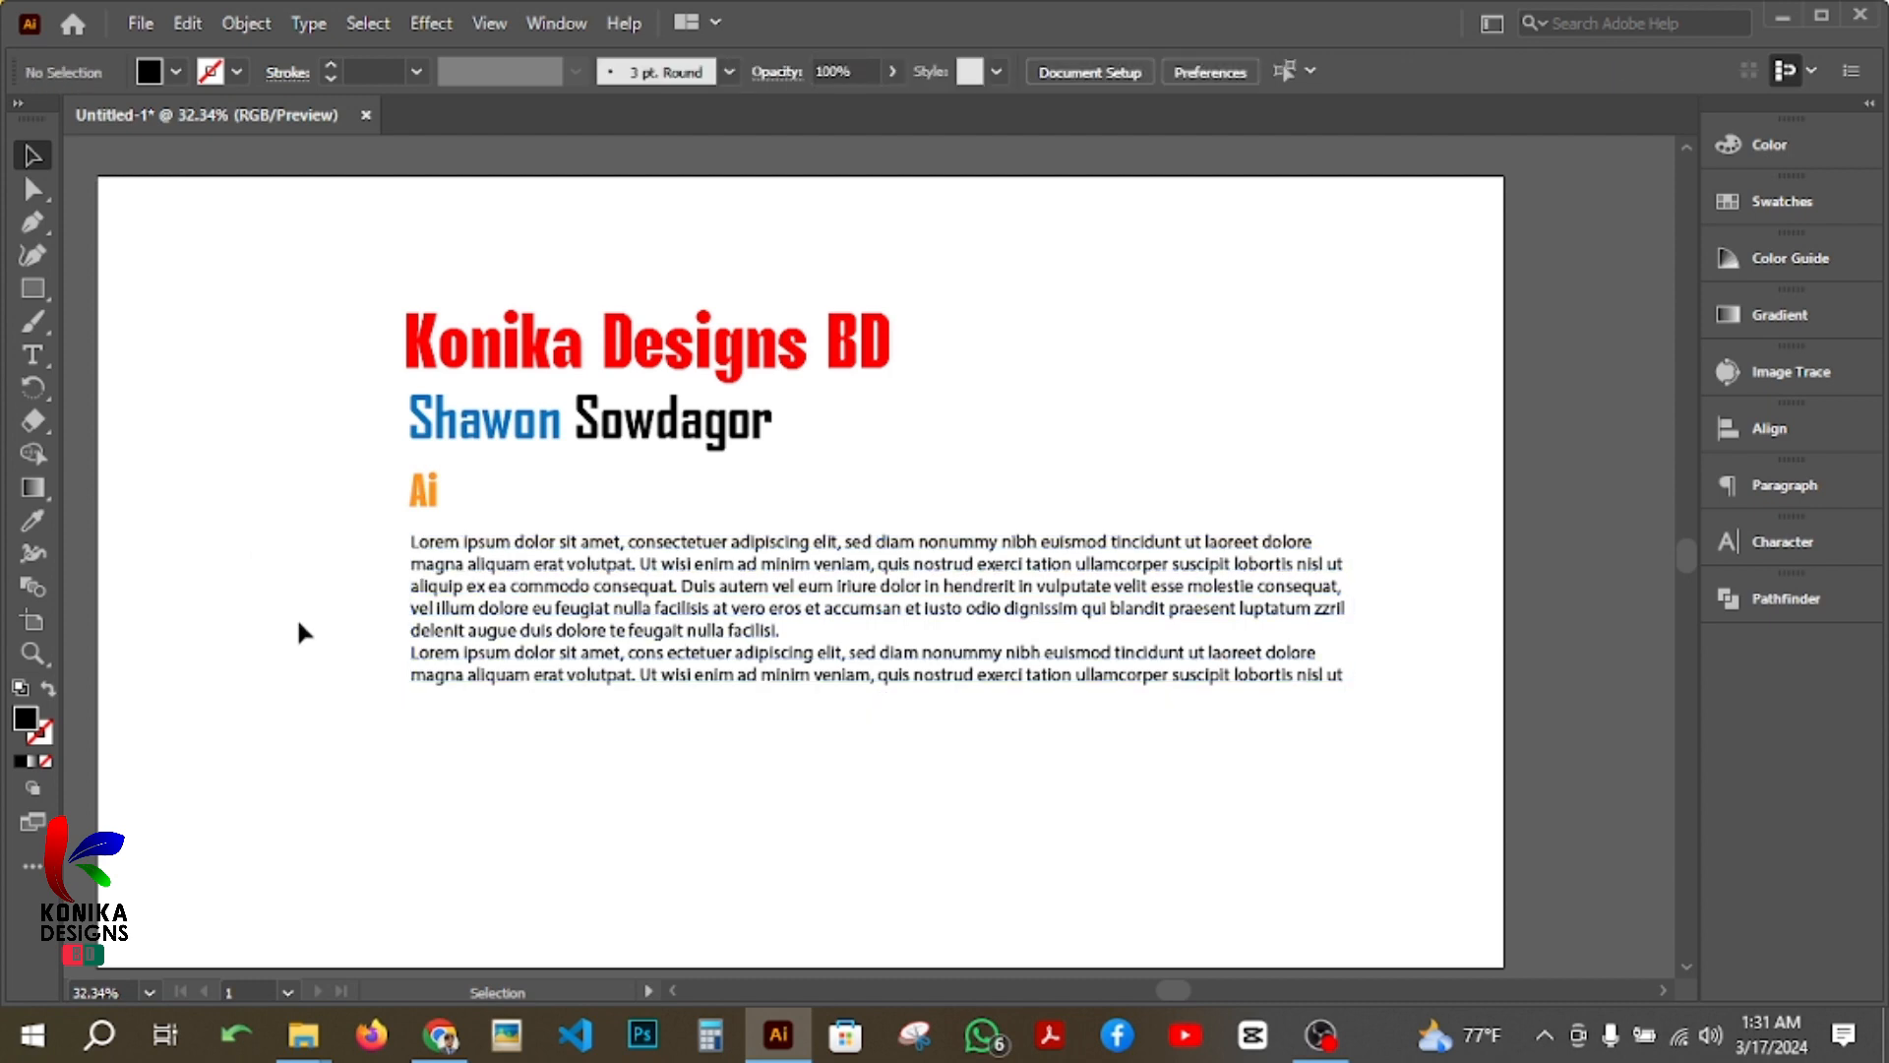
Step: Select each of the three text lines in turn to review their fonts, weights and sizes
click(603, 356)
click(600, 423)
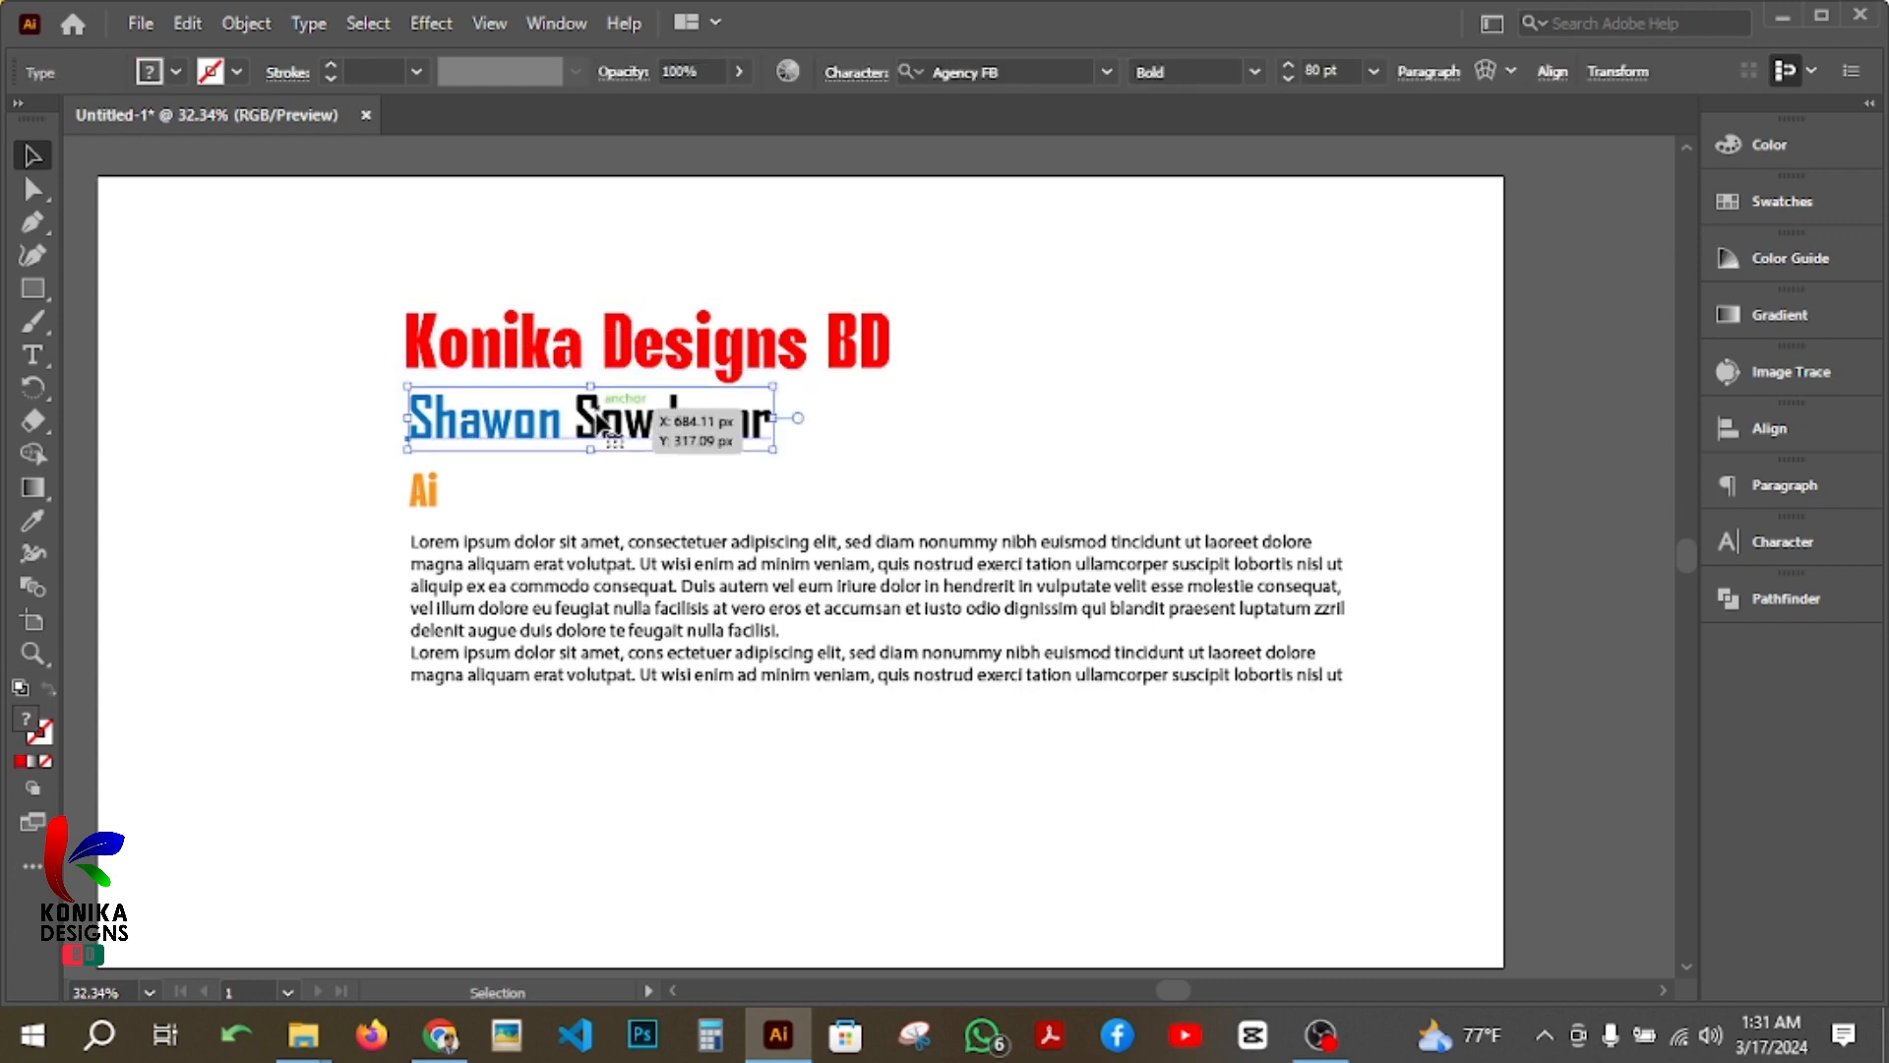
click(433, 504)
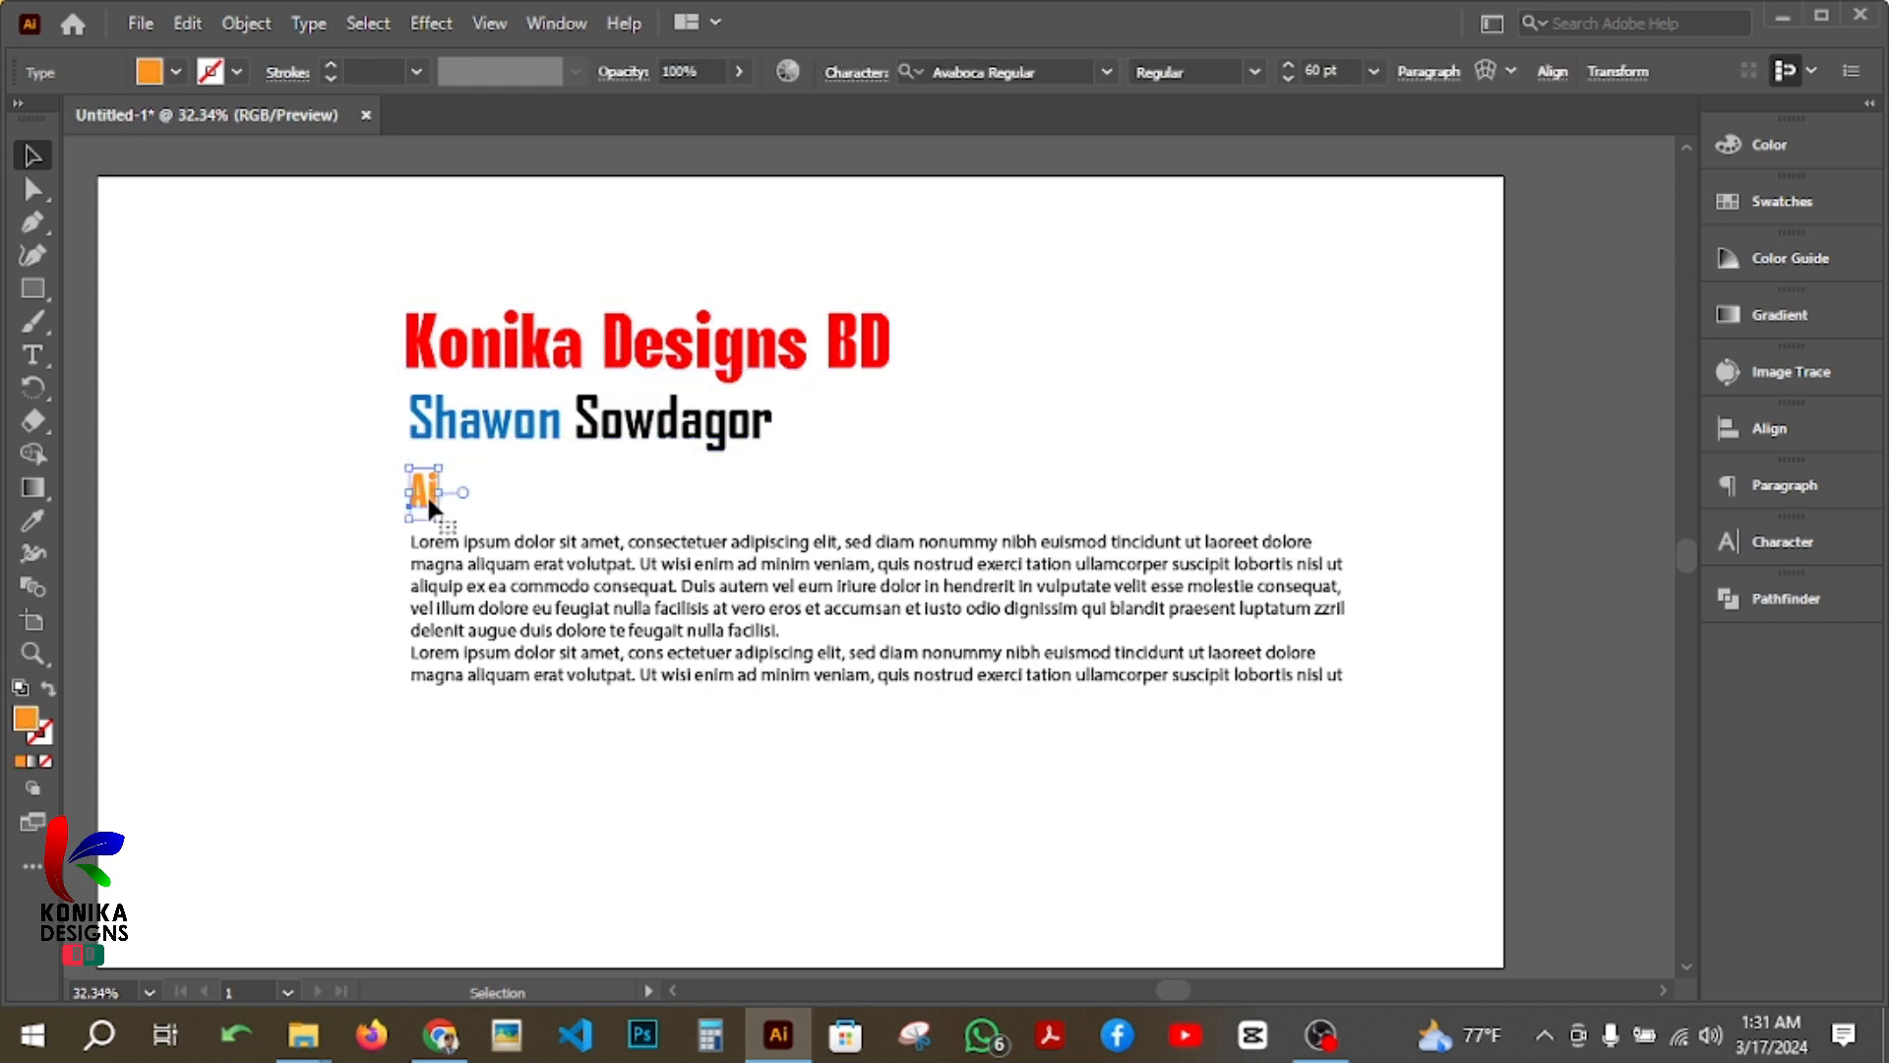
Step: Examine the new paragraph's font, size and spacing settings, close them with nothing selected, and minimise the Illustrator window
click(601, 569)
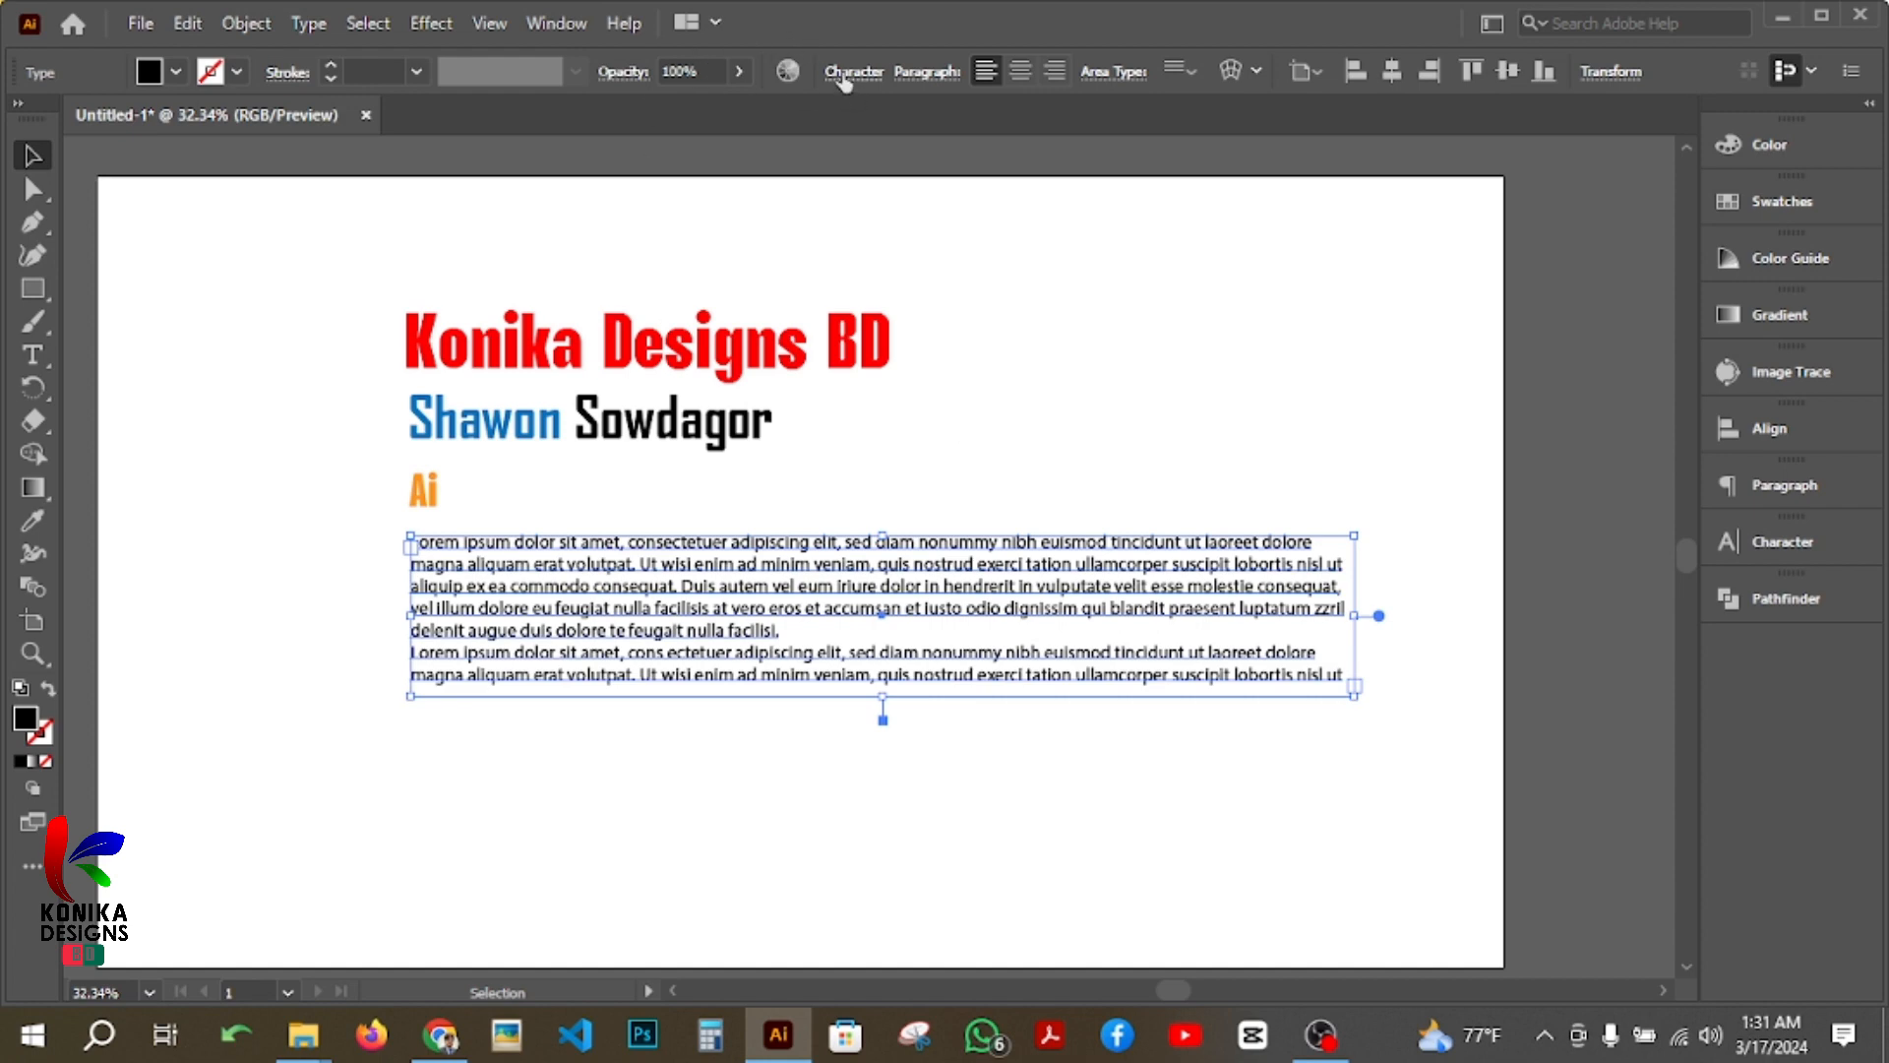
click(852, 72)
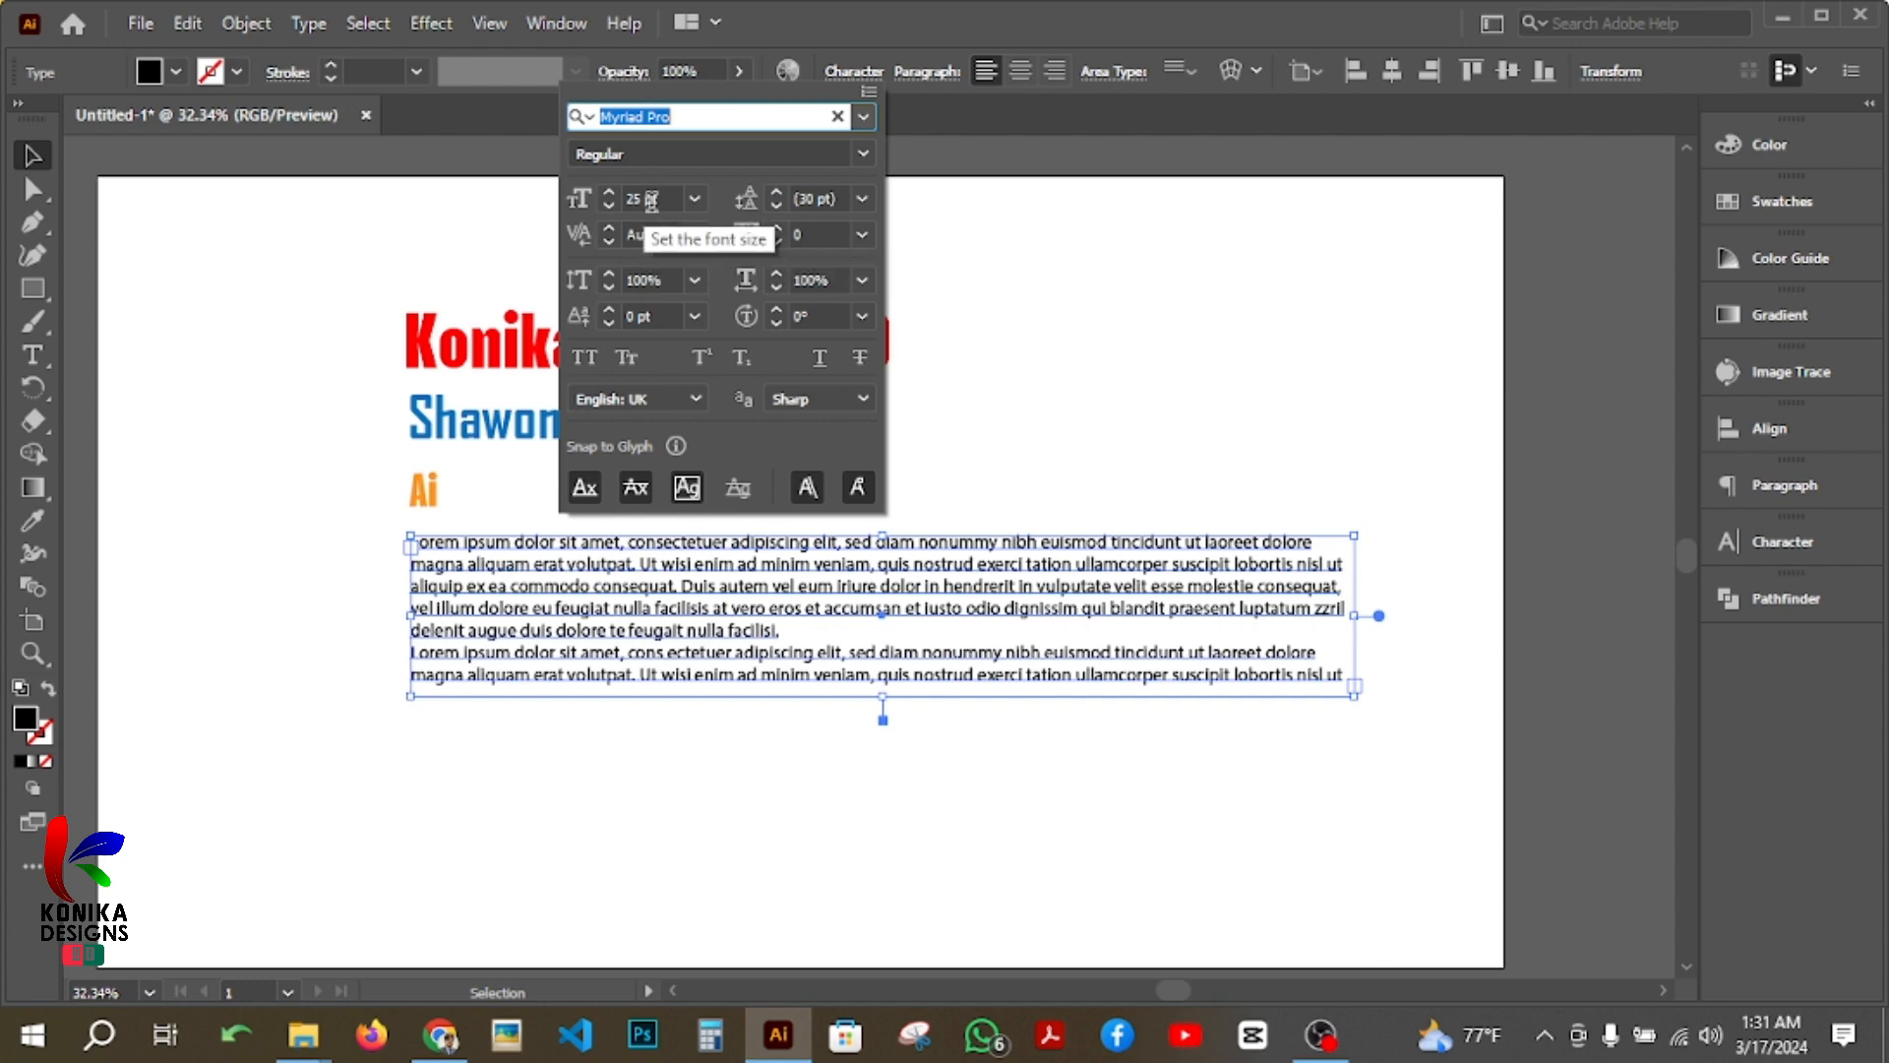
click(1783, 544)
click(1783, 546)
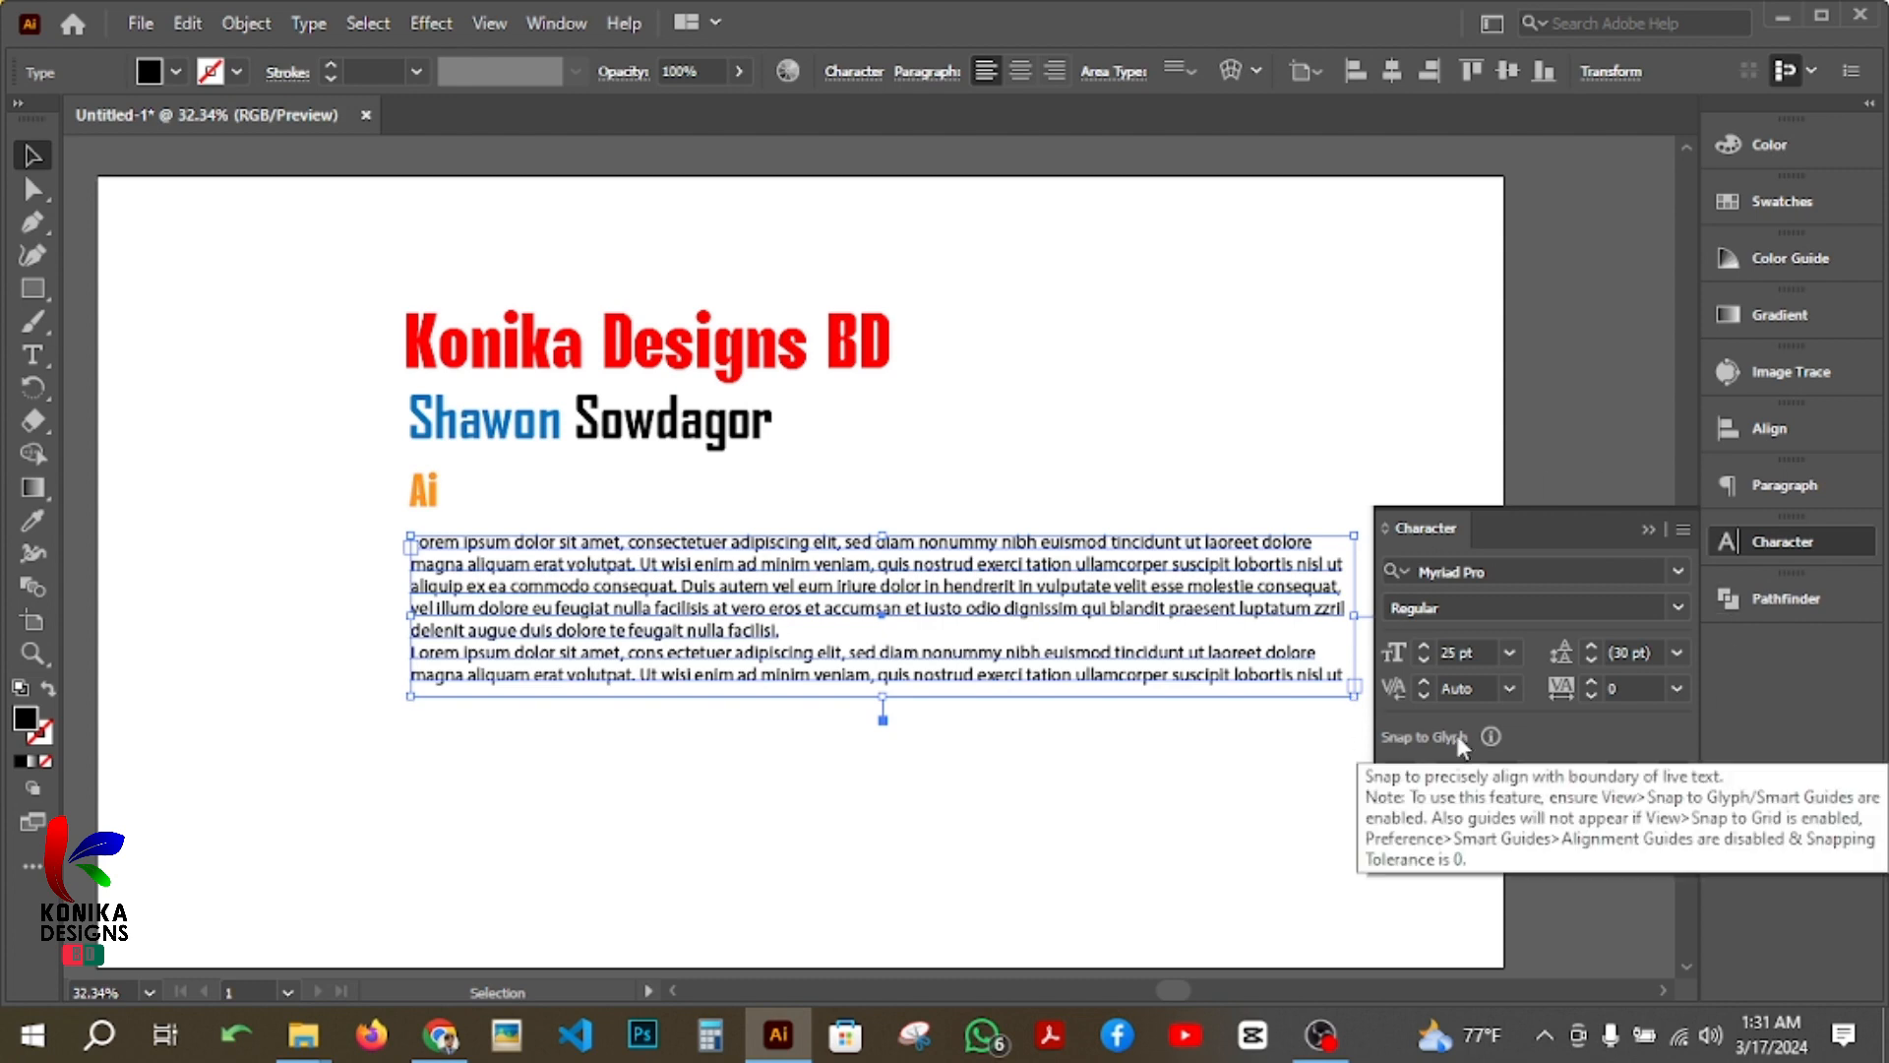
click(1152, 763)
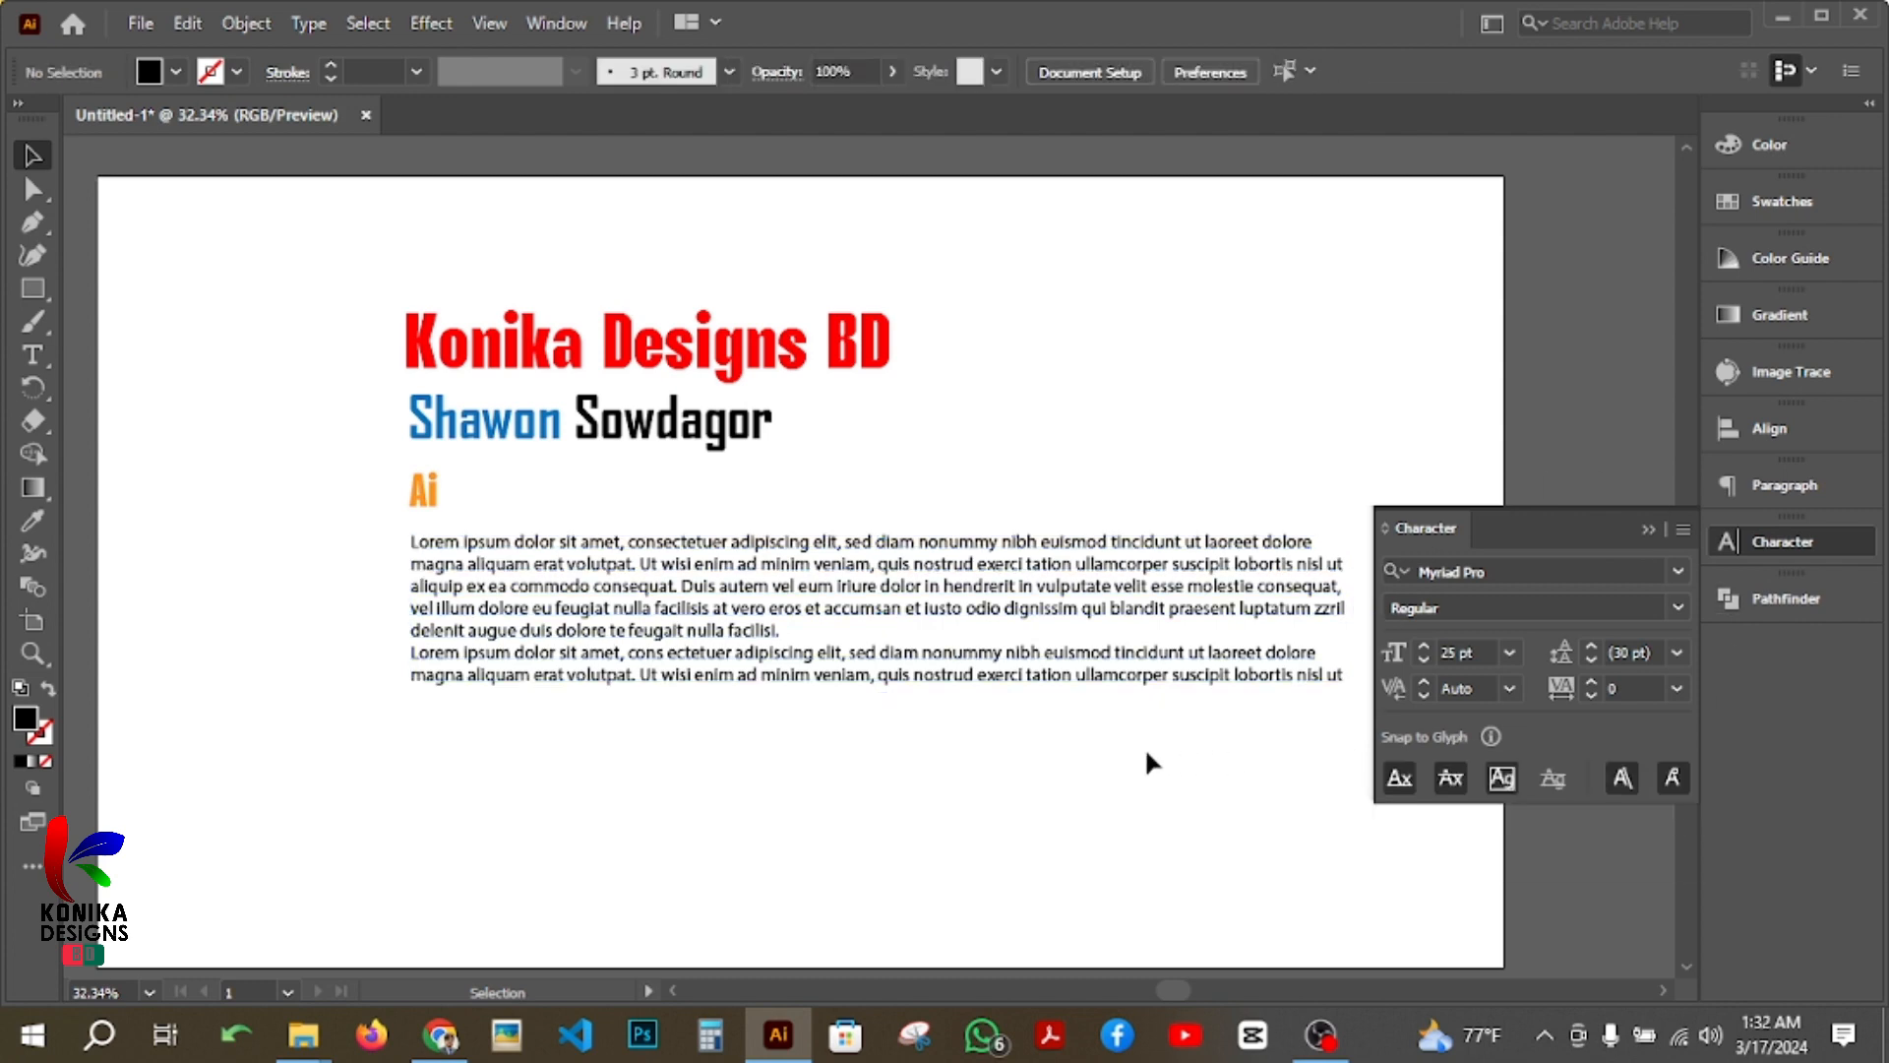
click(1657, 530)
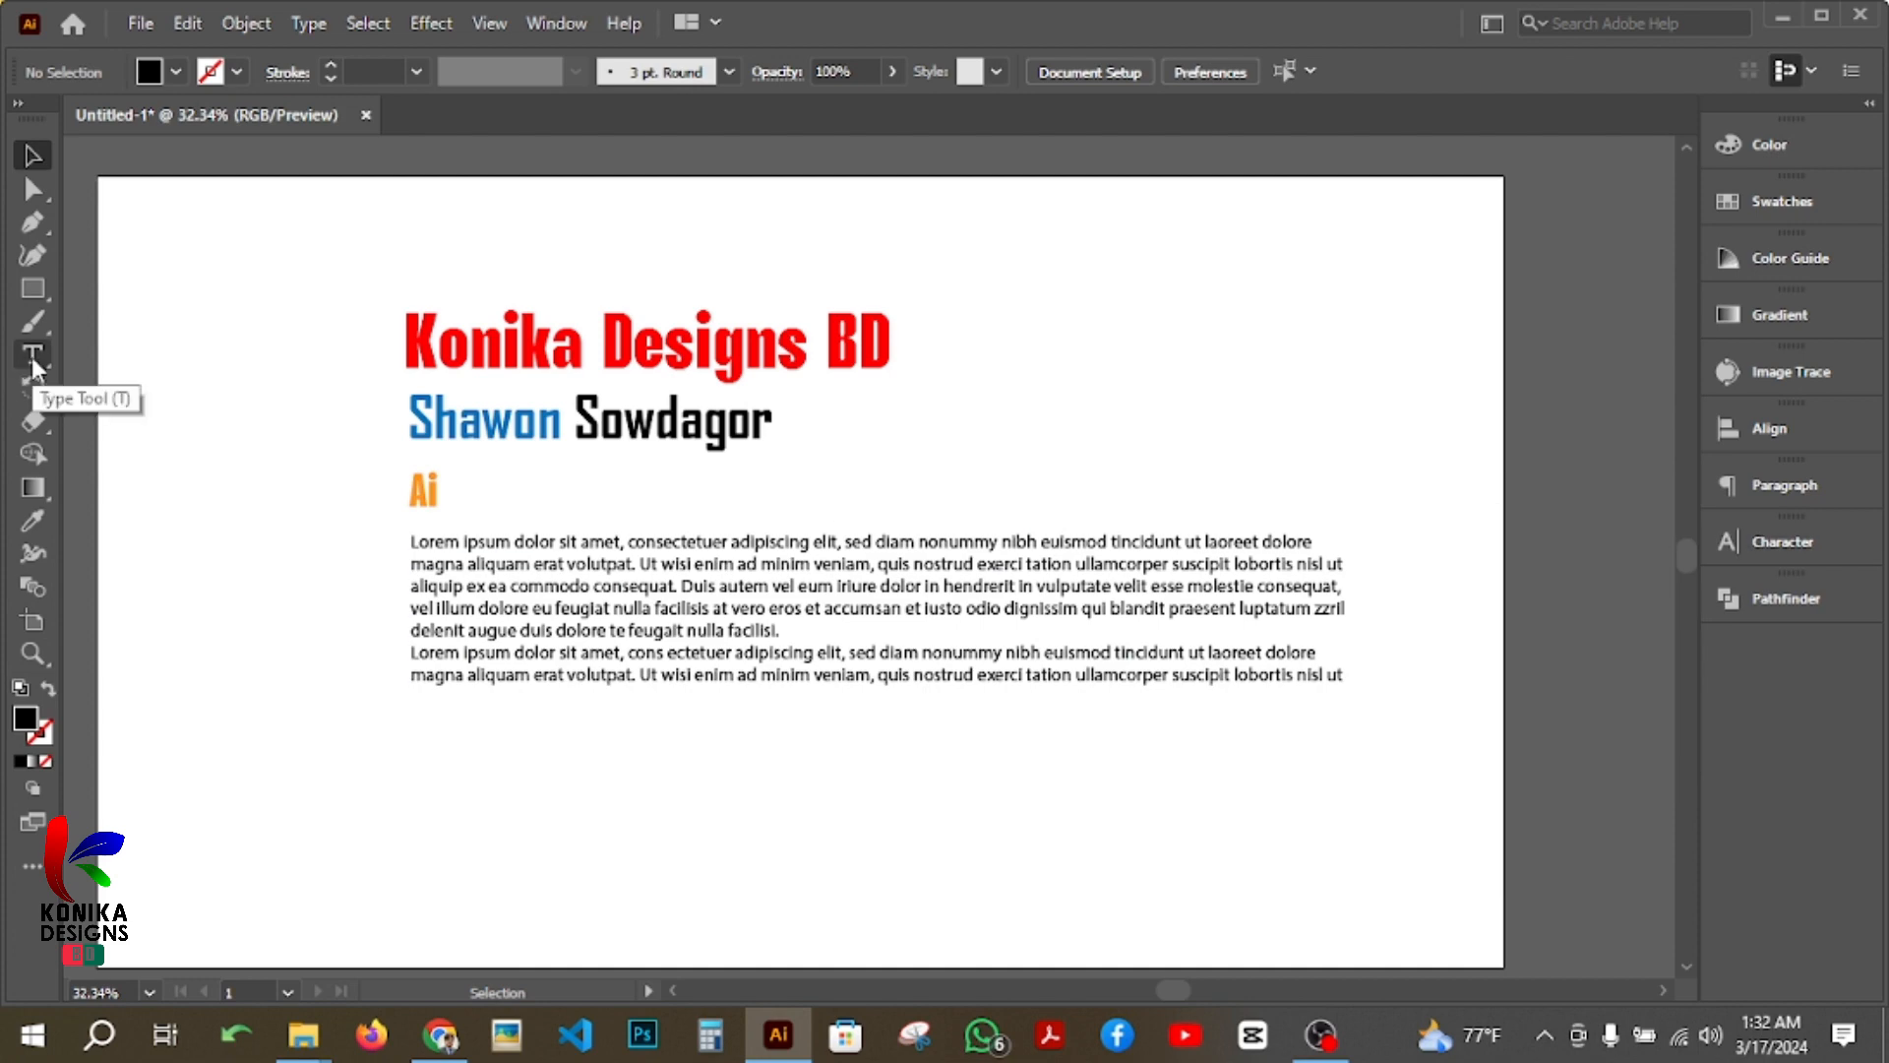
click(1786, 20)
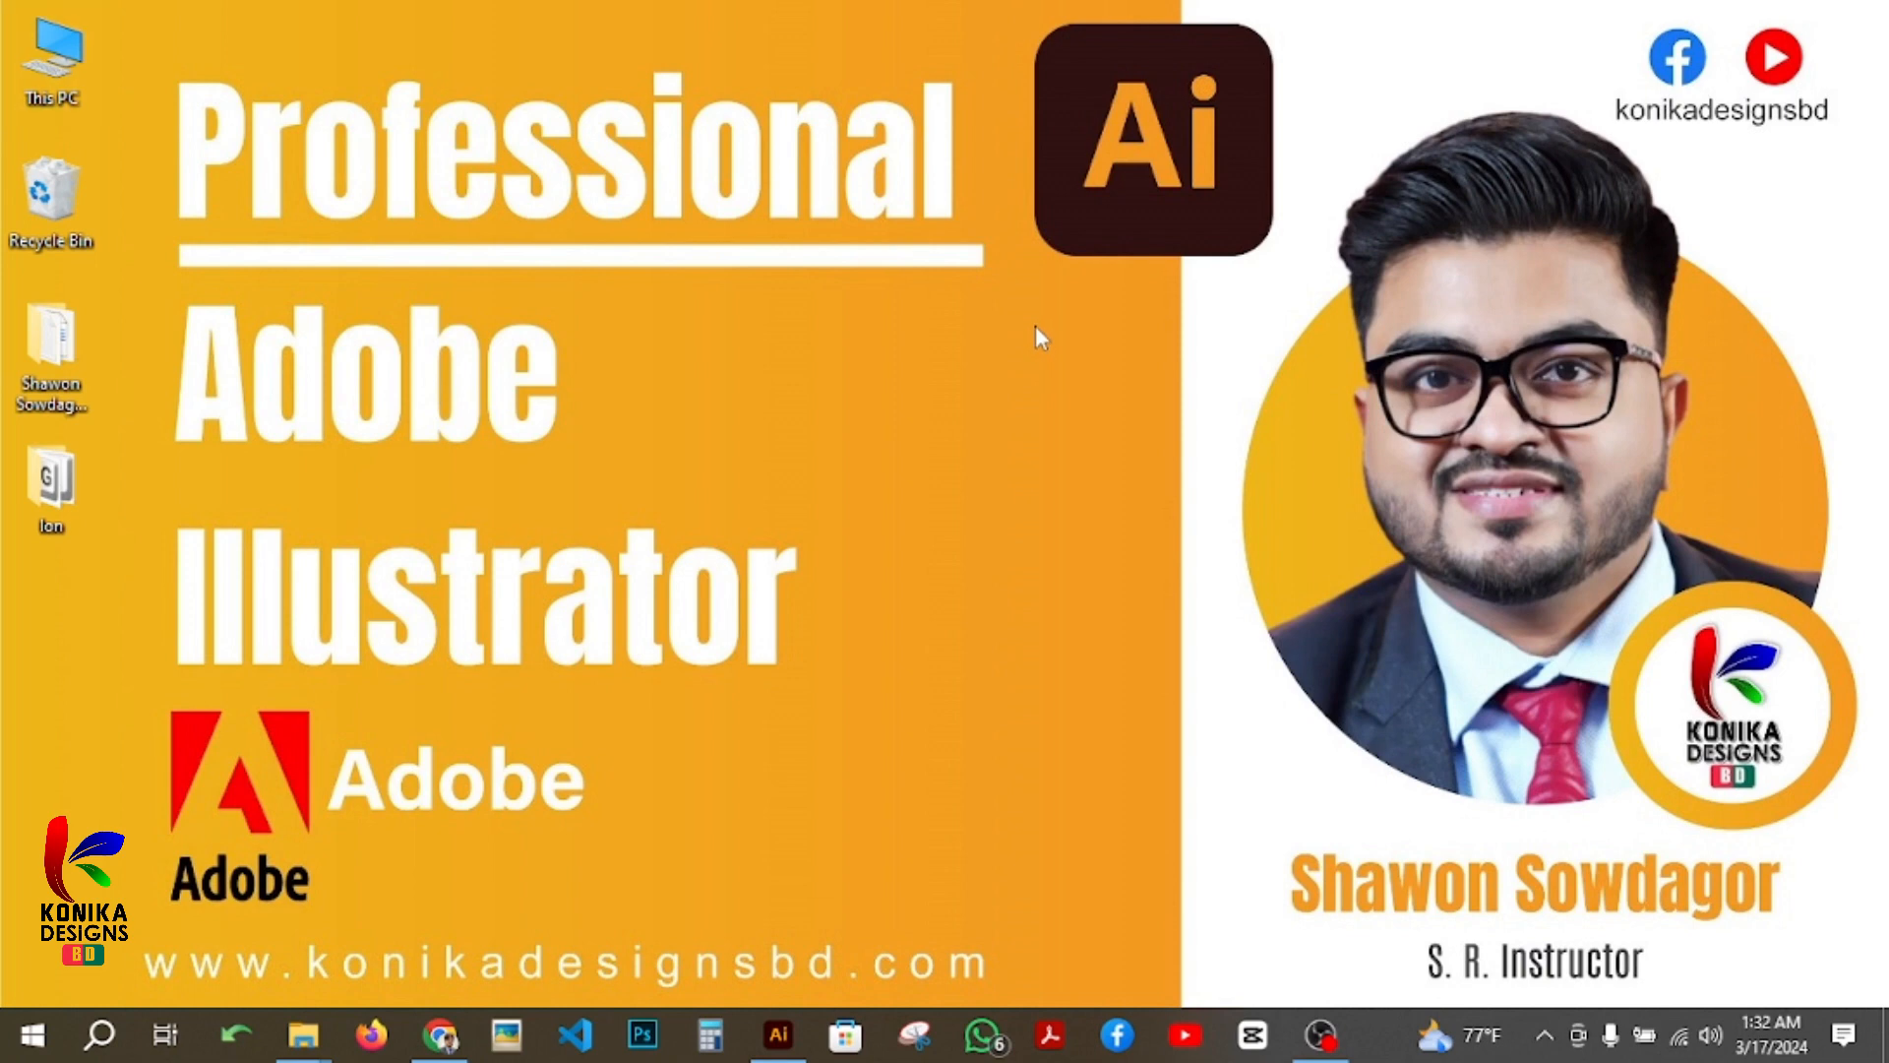